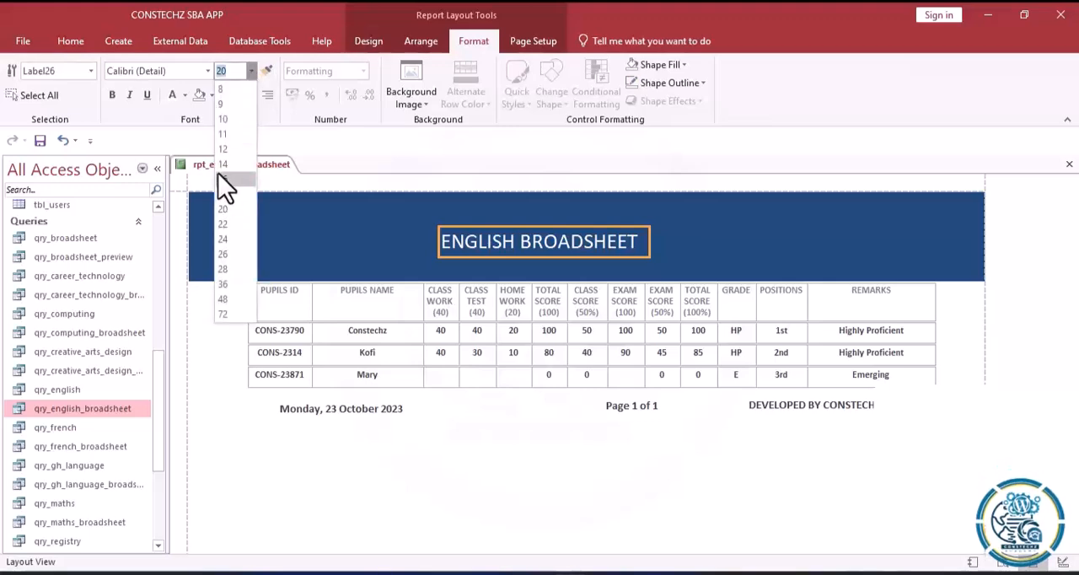
Set the ENGLISH BROADSHEET title's font size to 16 and shift it to the centre of the blue header band.
{"action": "left_click", "coordinate": [218, 173]}
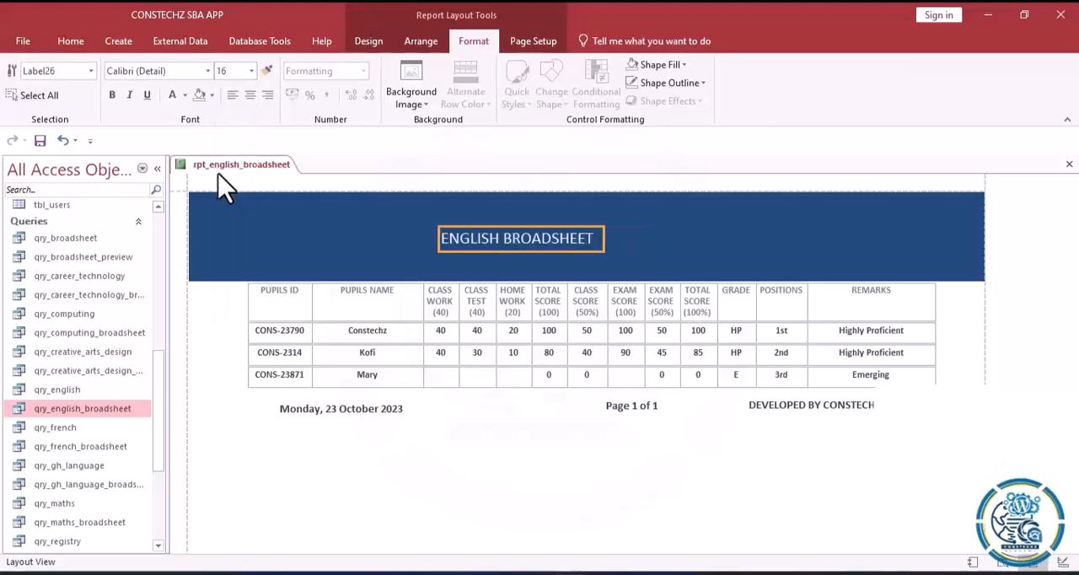
{"action": "left_click", "coordinate": [546, 246]}
{"action": "left_click_drag", "start_coordinate": [554, 250], "coordinate": [575, 249]}
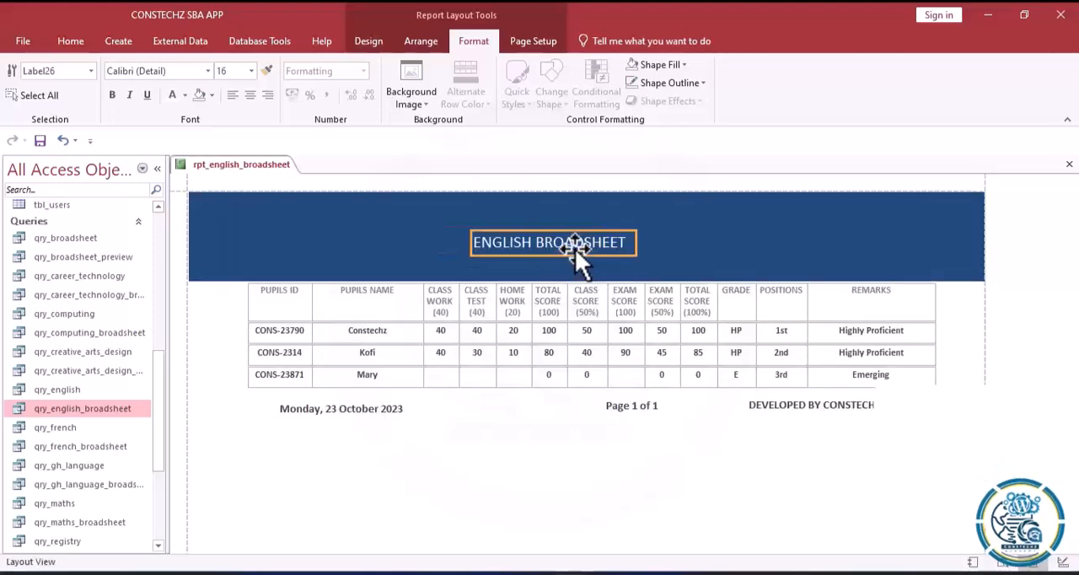
Swap the footer's outer items so the developer credit starts under the PUPILS ID column and the date sits under the REMARKS column.
{"action": "left_click", "coordinate": [643, 408]}
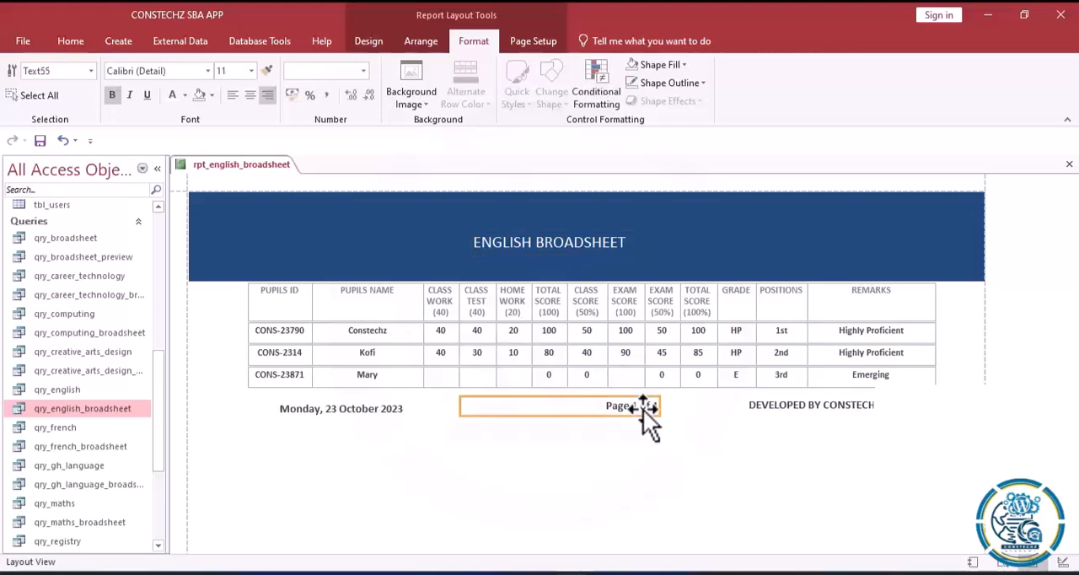
{"action": "left_click", "coordinate": [794, 403]}
{"action": "left_click_drag", "start_coordinate": [795, 403], "coordinate": [477, 405]}
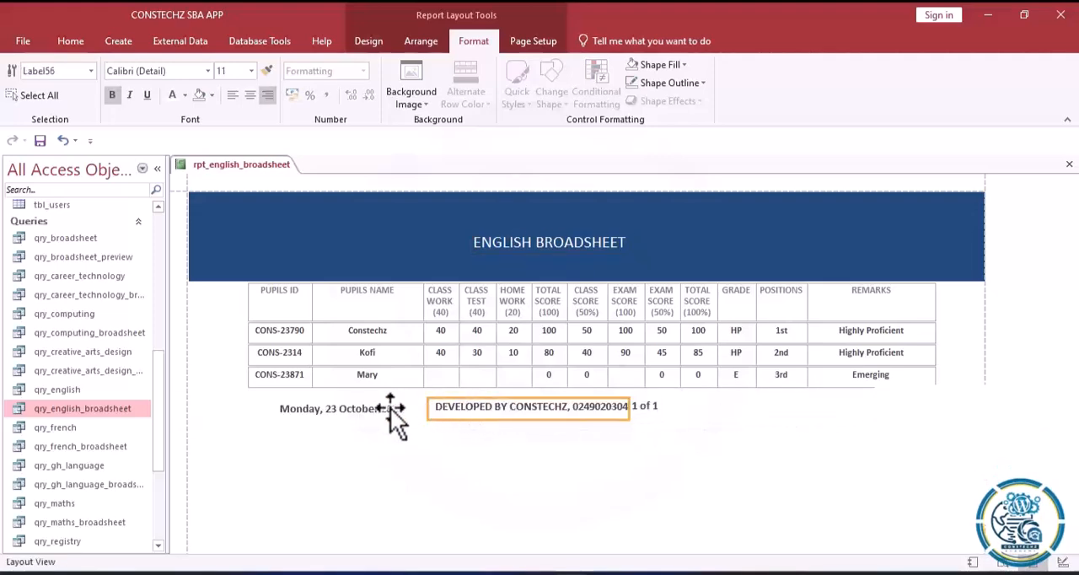
{"action": "left_click", "coordinate": [357, 405]}
{"action": "left_click_drag", "start_coordinate": [356, 406], "coordinate": [861, 406]}
{"action": "left_click_drag", "start_coordinate": [501, 405], "coordinate": [316, 405]}
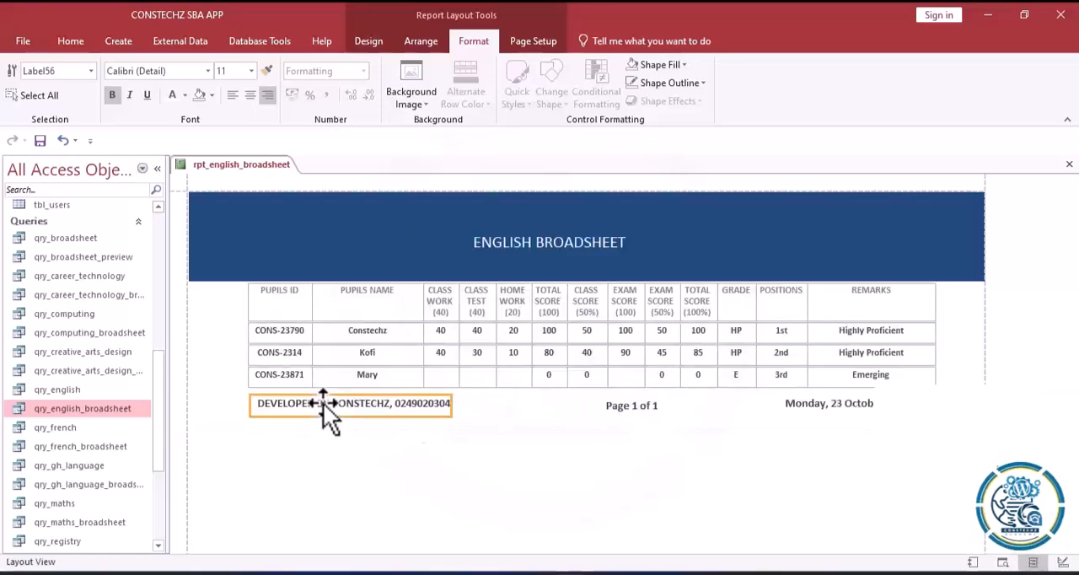
Narrow the footer's page number box to fit its text and centre it between the developer credit and the date.
{"action": "left_click", "coordinate": [624, 409]}
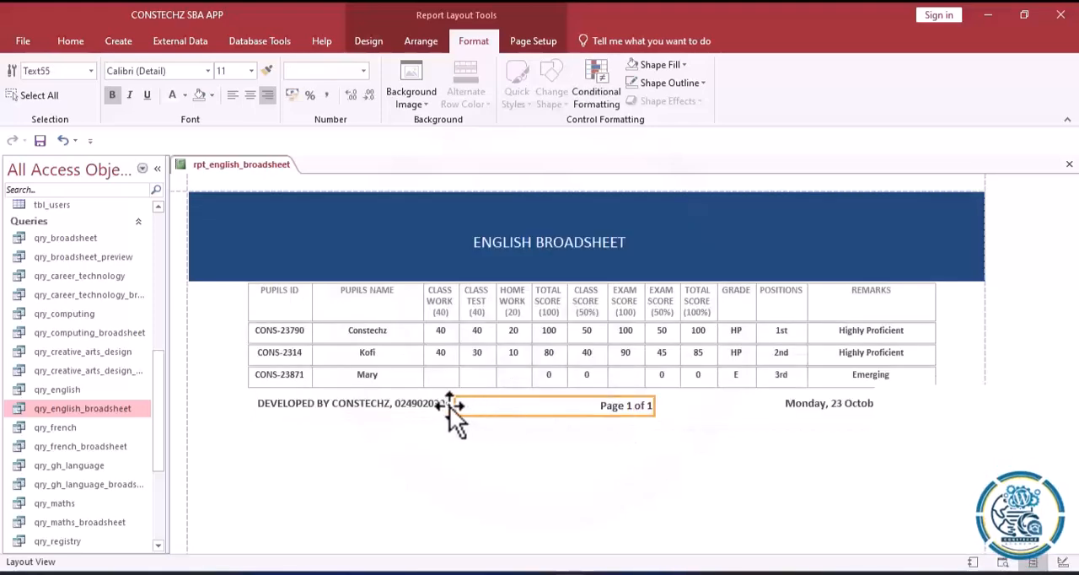
{"action": "left_click", "coordinate": [451, 406]}
{"action": "left_click_drag", "start_coordinate": [531, 405], "coordinate": [560, 405]}
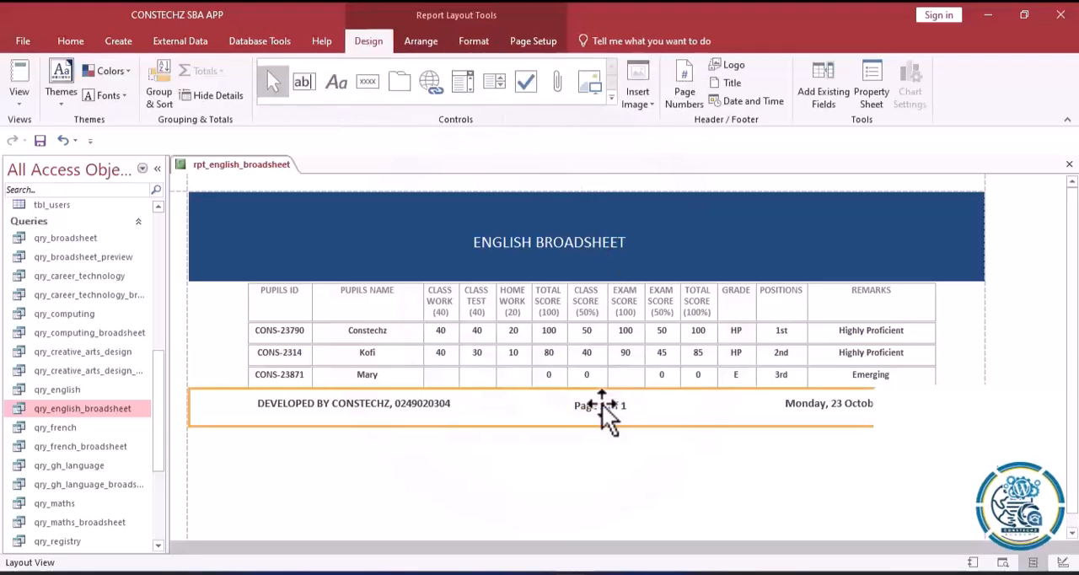
{"action": "left_click", "coordinate": [602, 404]}
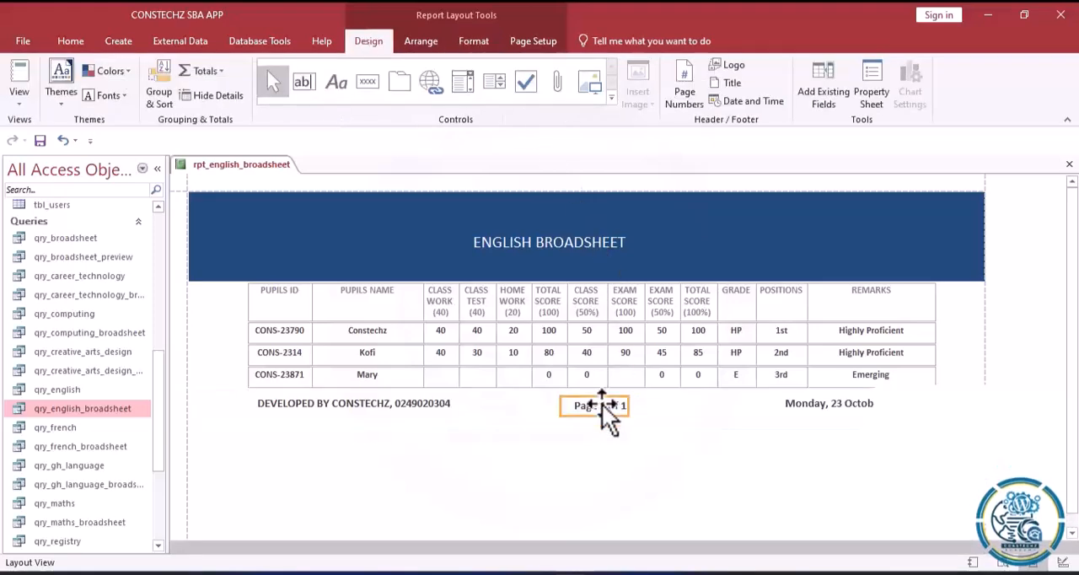
Set the font size of the footer's page number to 9.
{"action": "left_click", "coordinate": [470, 46]}
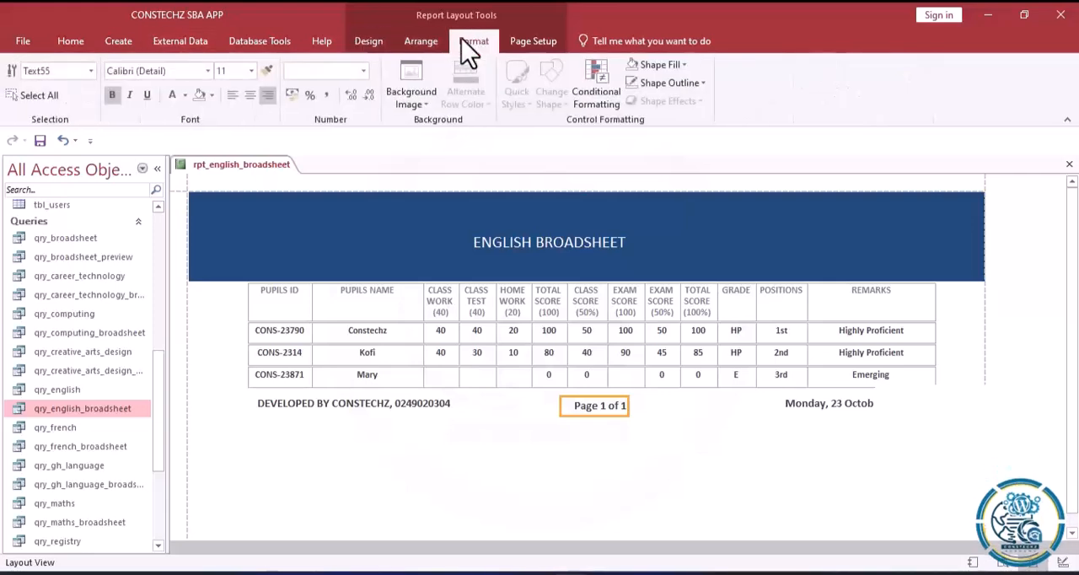
{"action": "left_click", "coordinate": [248, 69]}
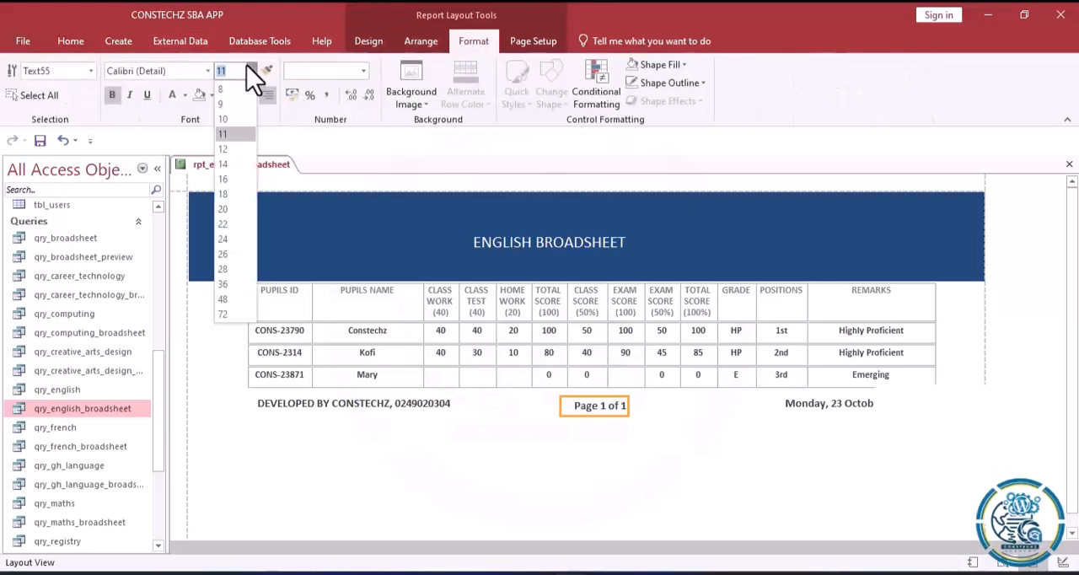
{"action": "left_click", "coordinate": [229, 111]}
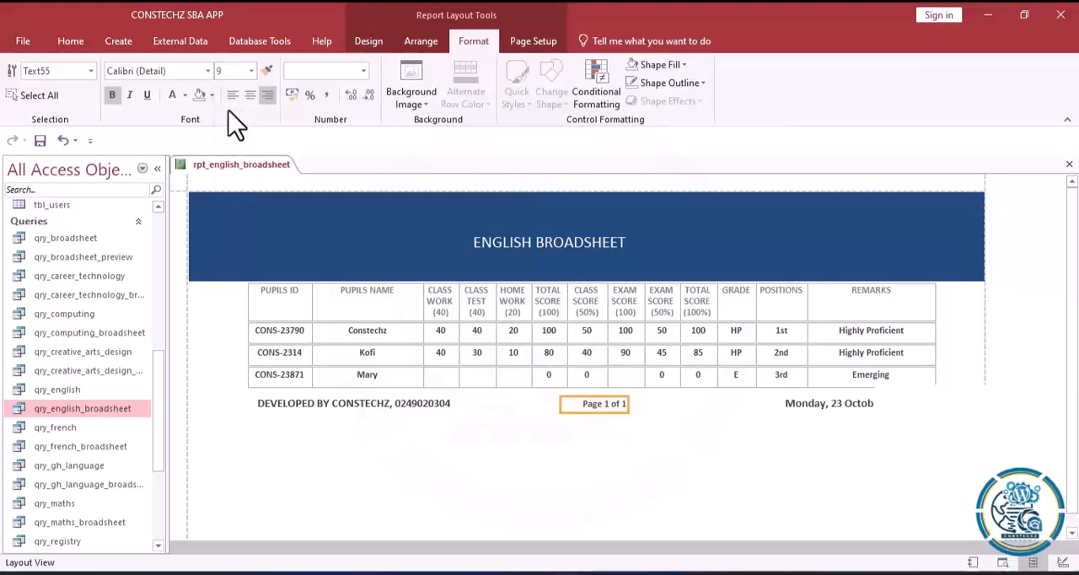
Set the footer's developer credit to font size 9 and make it italic.
{"action": "left_click", "coordinate": [339, 409]}
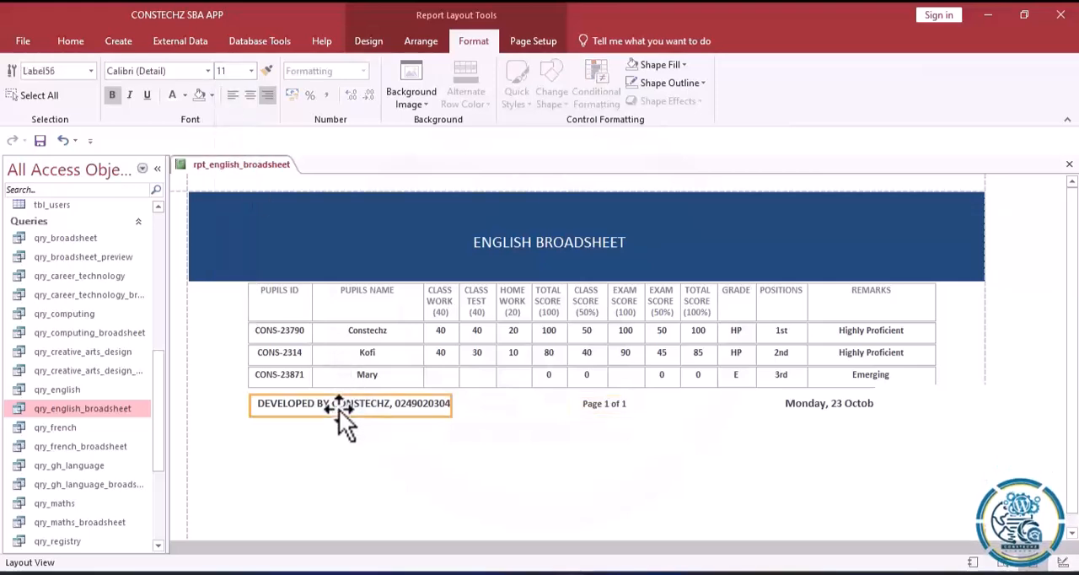
{"action": "left_click", "coordinate": [252, 71]}
{"action": "left_click", "coordinate": [230, 106]}
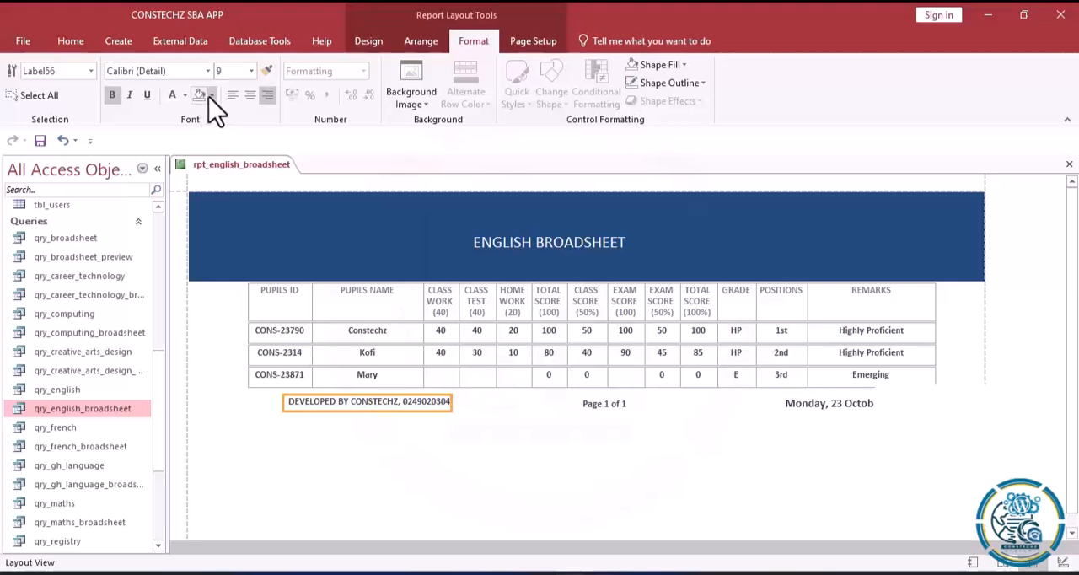
{"action": "left_click", "coordinate": [131, 96]}
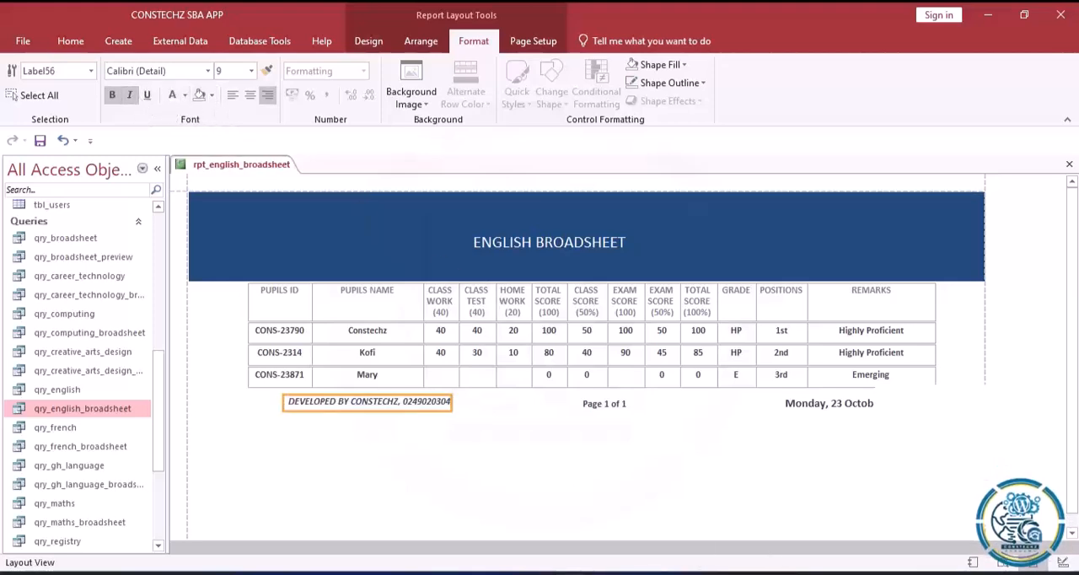
Set the font size of the footer's date to 9.
{"action": "left_click", "coordinate": [815, 403]}
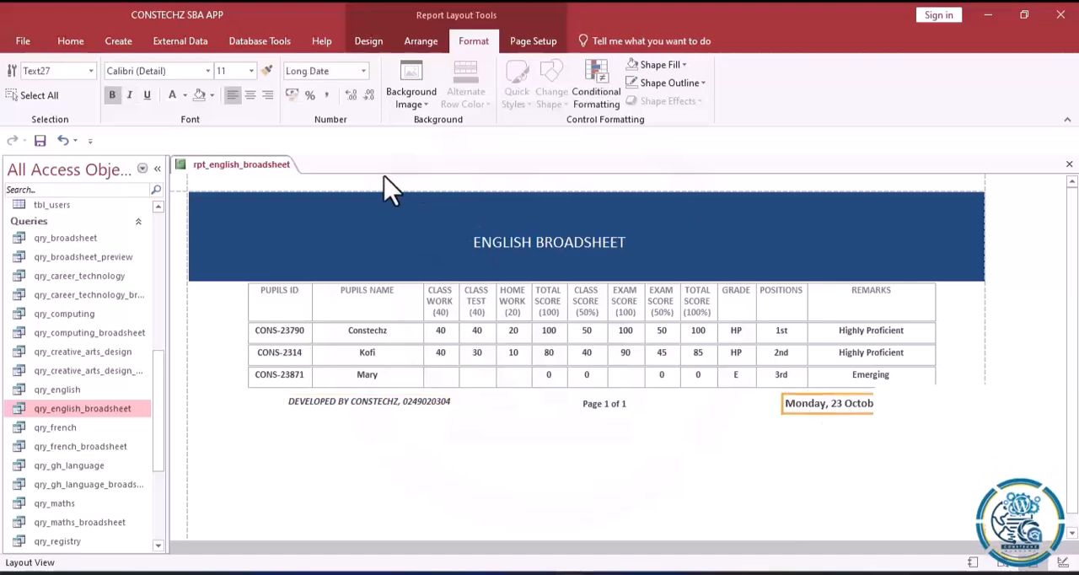
{"action": "left_click", "coordinate": [251, 71]}
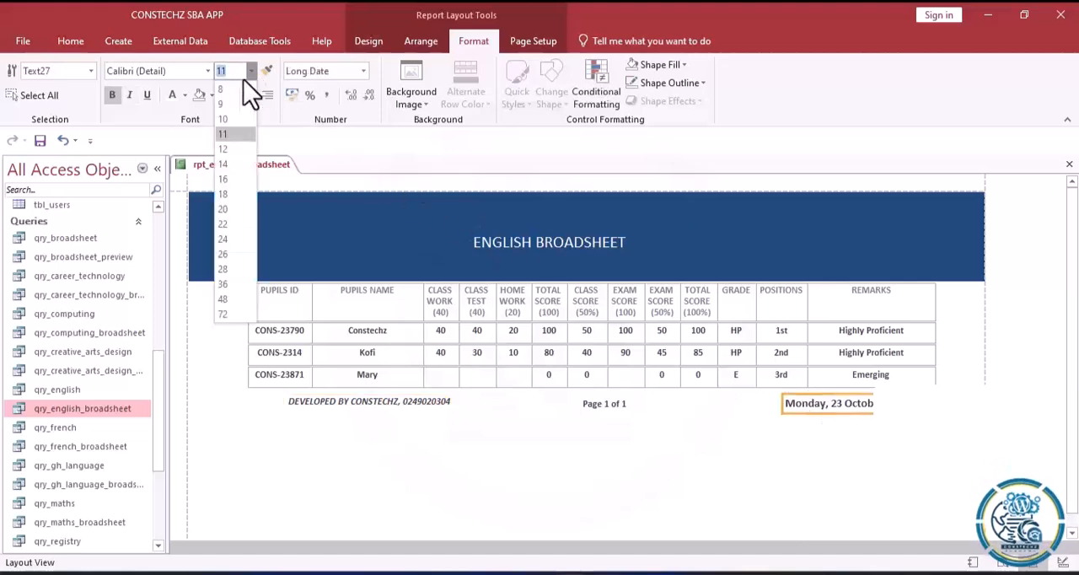
{"action": "left_click", "coordinate": [223, 105]}
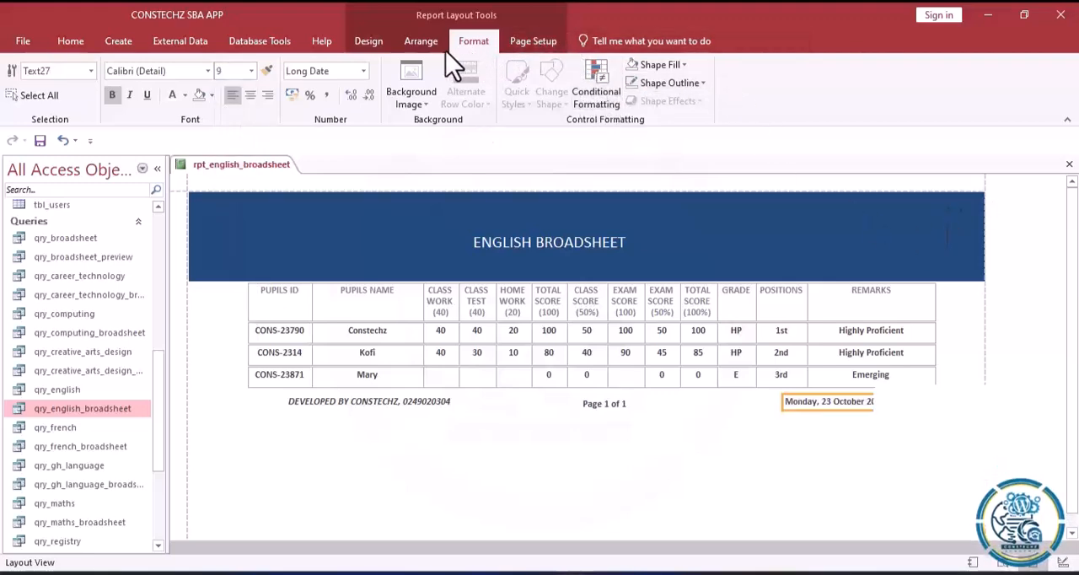
Show the date text box's properties and open its Control Source in the Expression Builder.
{"action": "left_click", "coordinate": [376, 44]}
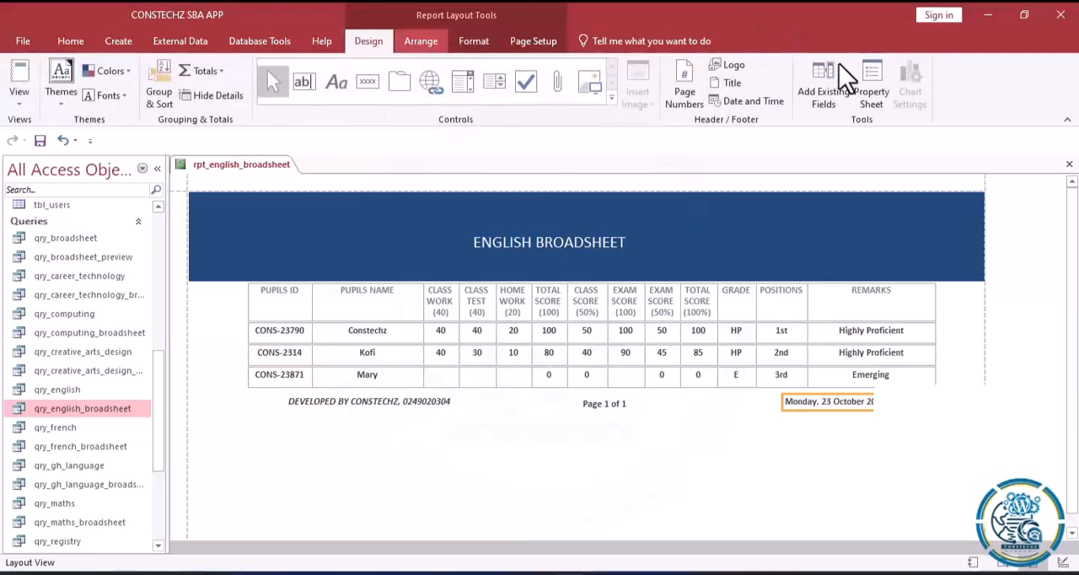
{"action": "left_click", "coordinate": [874, 97]}
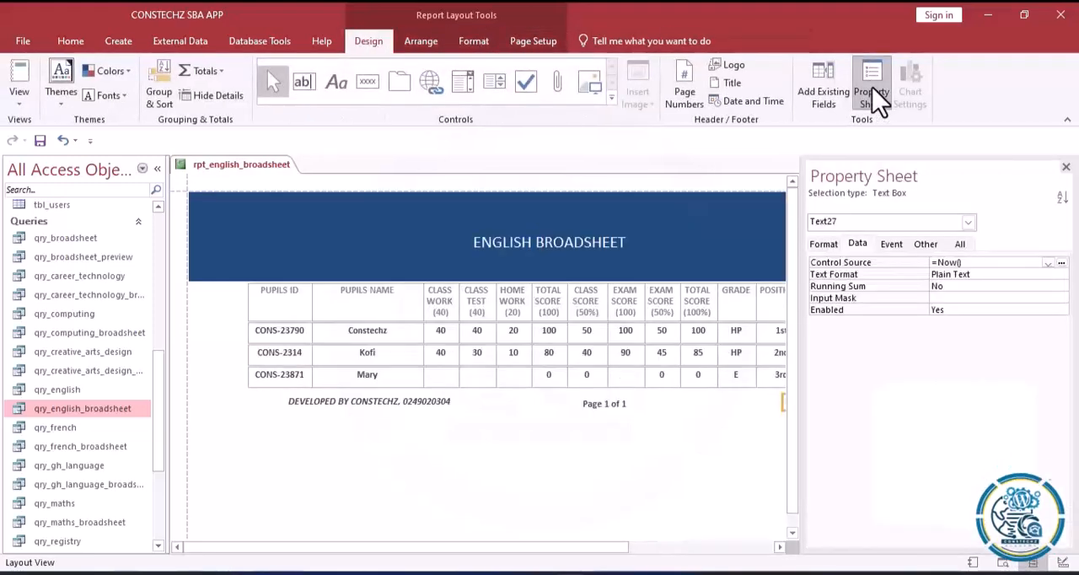
{"action": "left_click", "coordinate": [938, 274]}
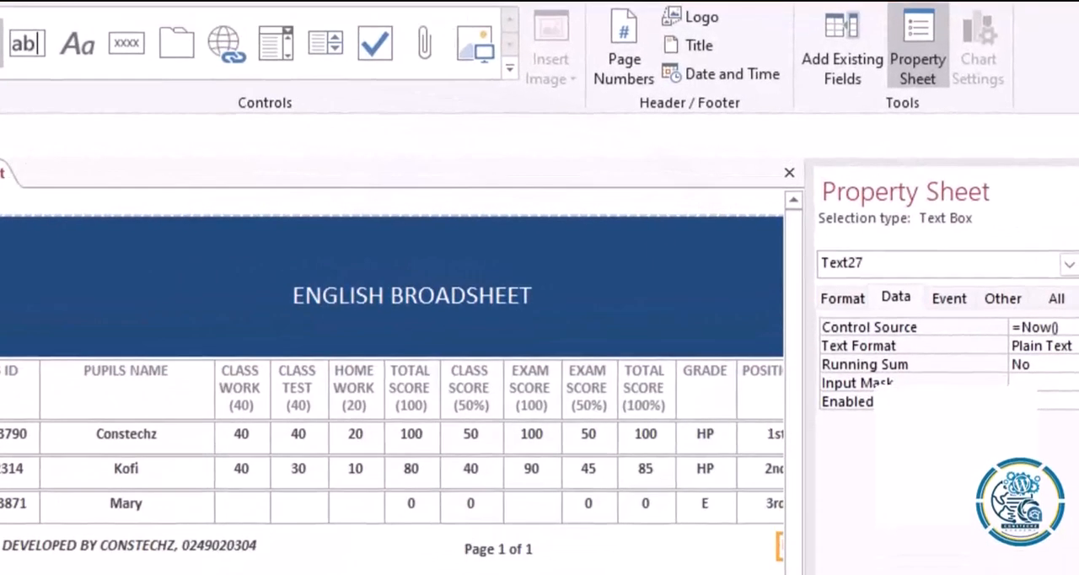
{"action": "left_click", "coordinate": [1076, 327]}
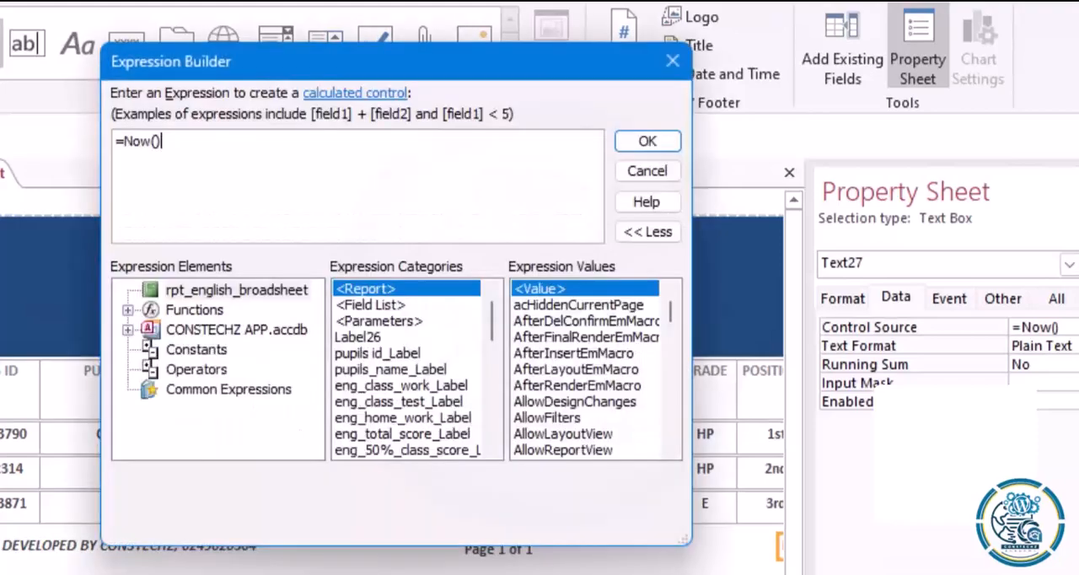
Try to apply the expression ="& Printed on: " Now() as the date box's control source.
{"action": "left_click", "coordinate": [125, 142]}
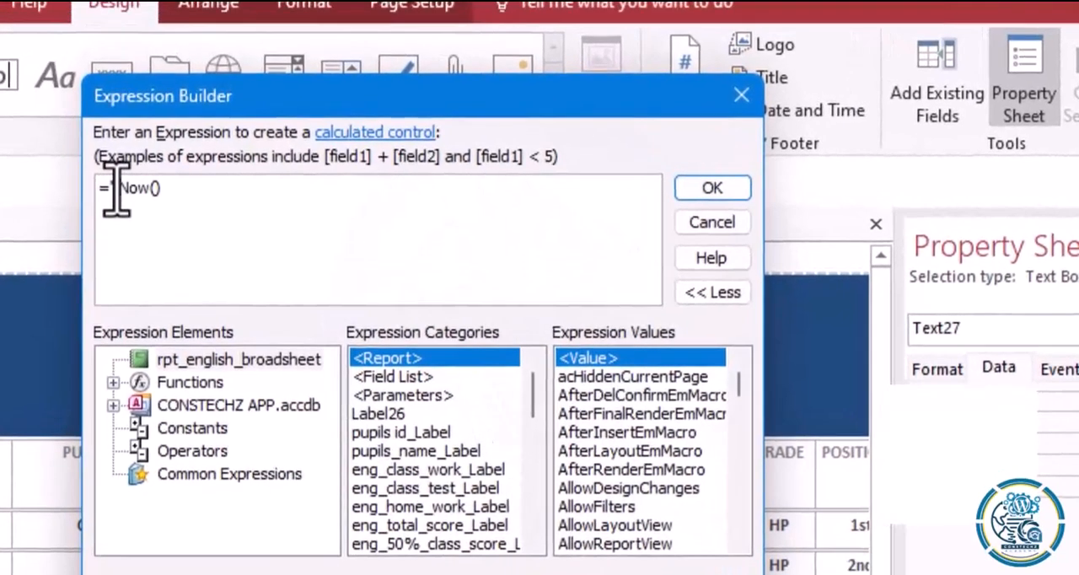
{"action": "type", "text": "P"}
{"action": "key", "text": "BackSpace"}
{"action": "key", "text": "BackSpace"}
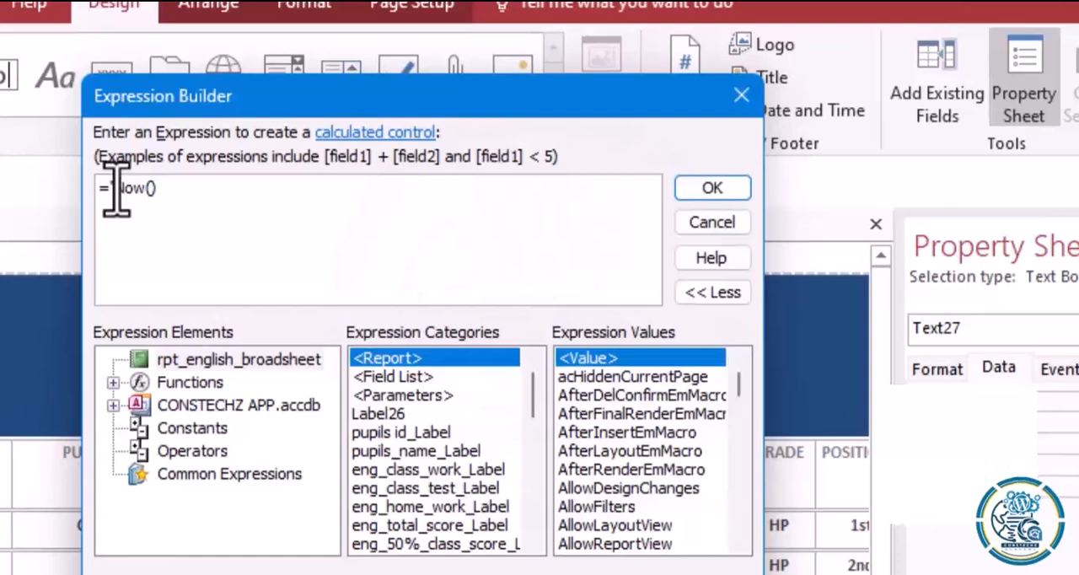
{"action": "type", "text": "\"& Printed"}
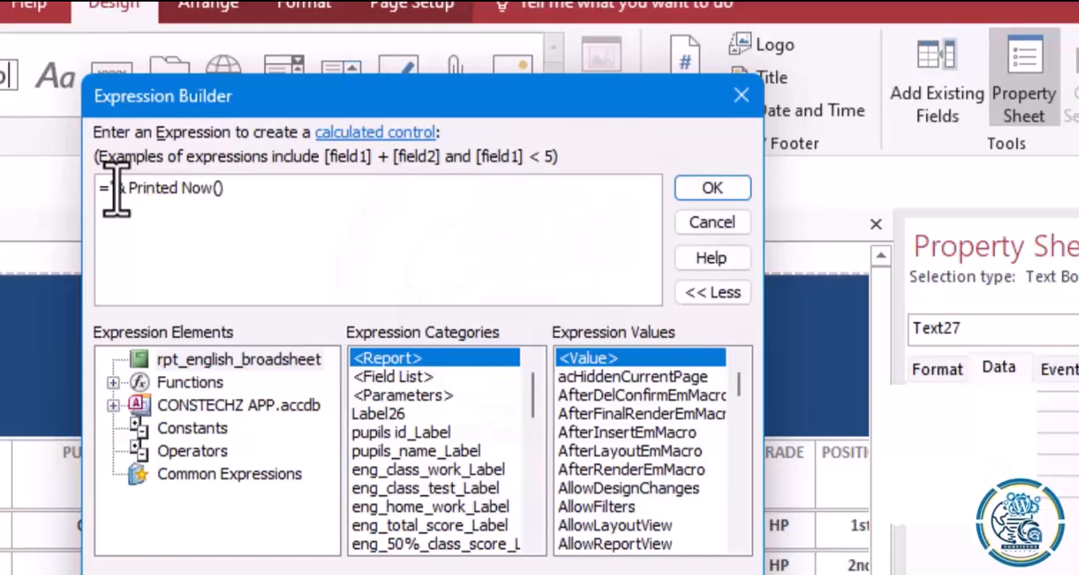
{"action": "type", "text": " on:"}
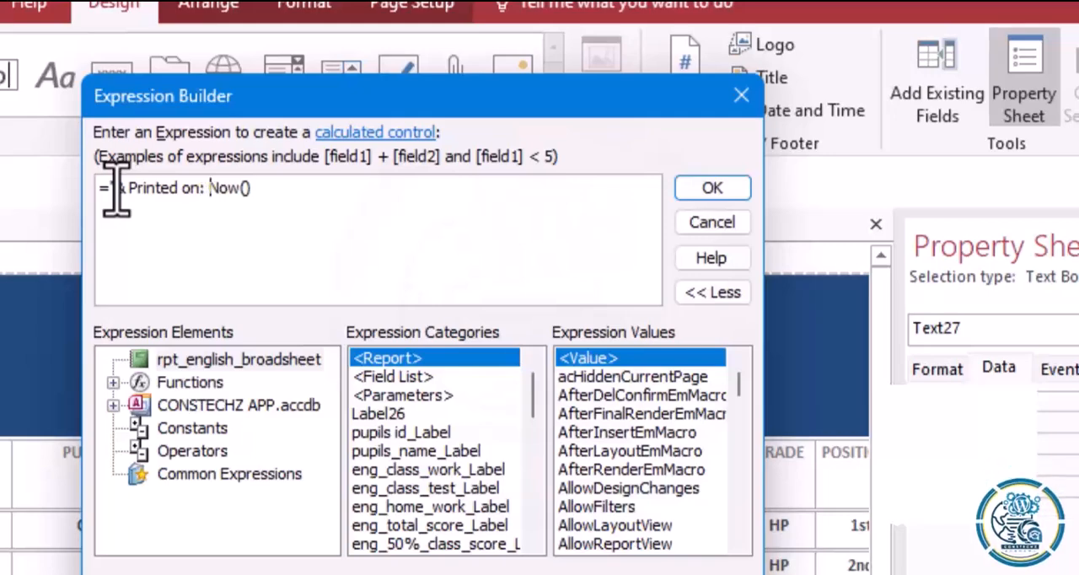
{"action": "type", "text": " \""}
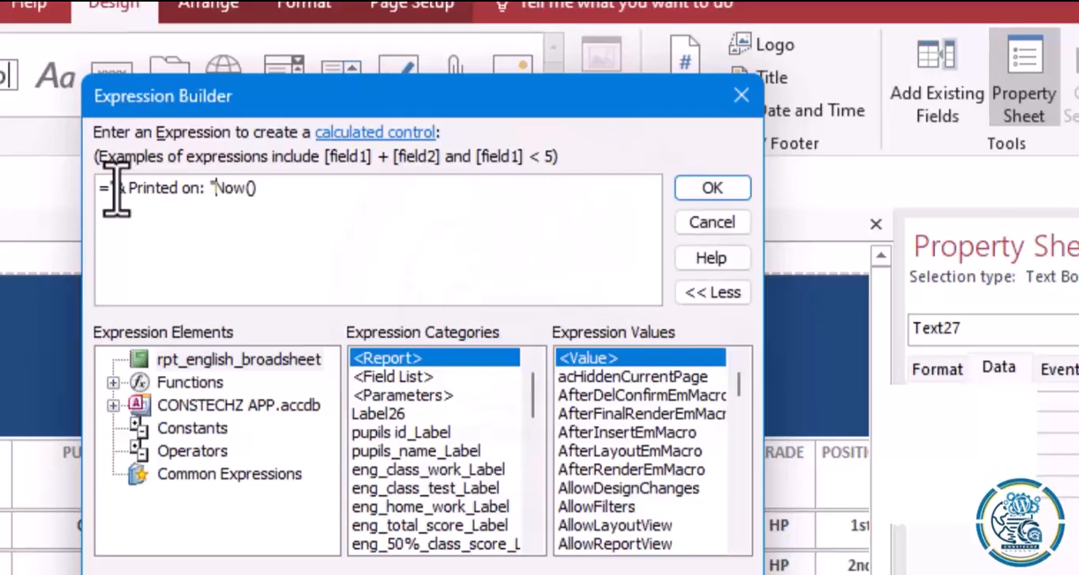
{"action": "left_click", "coordinate": [702, 193]}
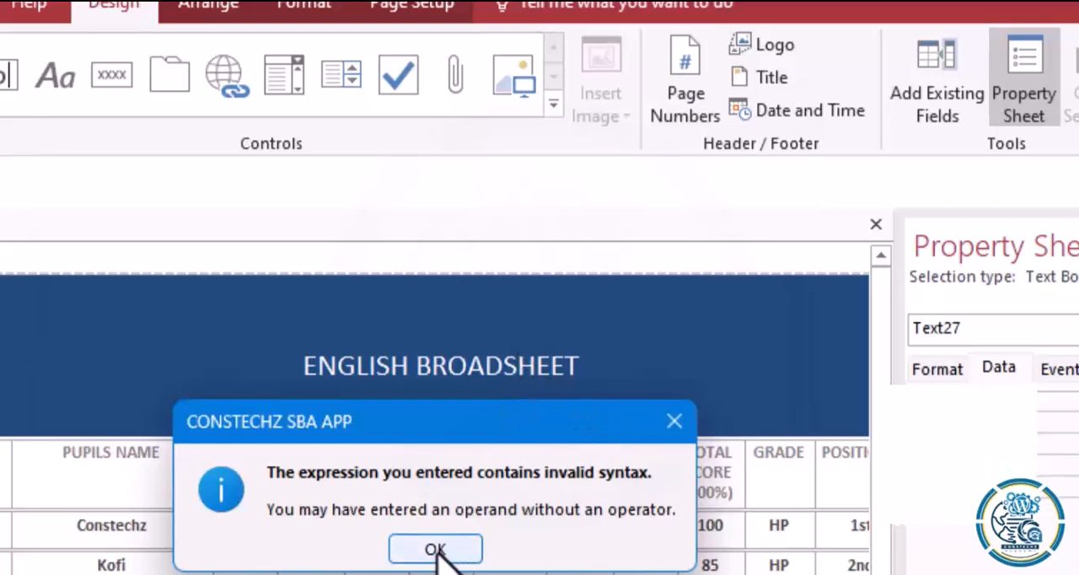
{"action": "left_click", "coordinate": [438, 557]}
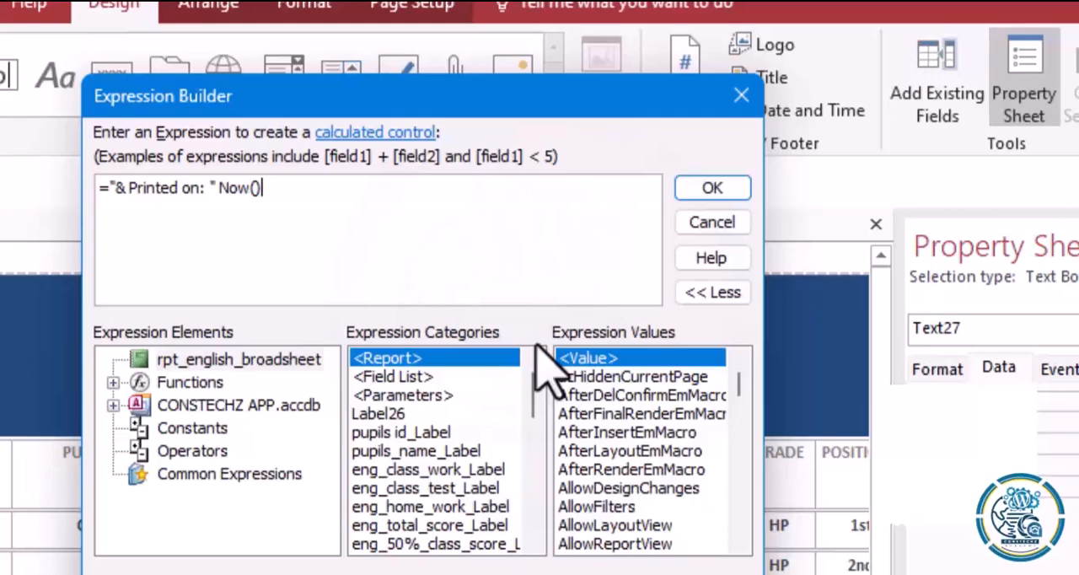
Remove the space before the closing quote in the date expression and try to apply ="& Printed on:" Now().
{"action": "left_click", "coordinate": [211, 188]}
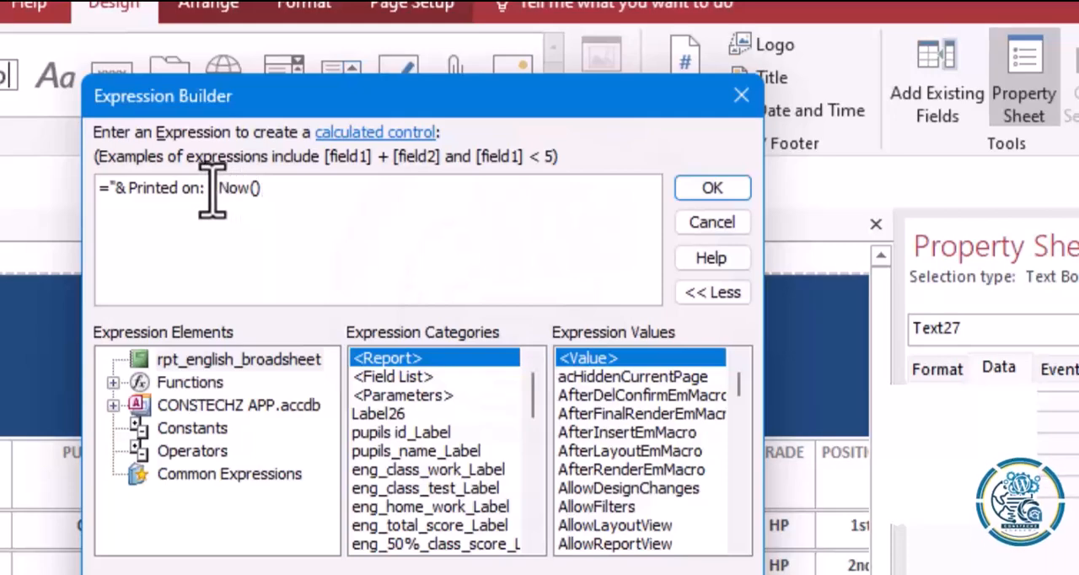
{"action": "type", "text": "\""}
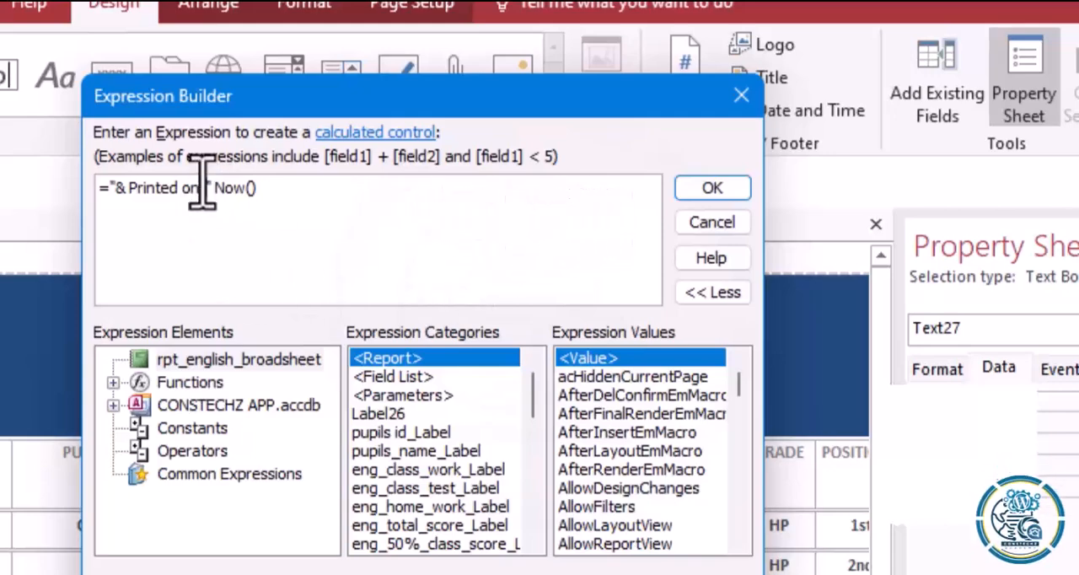
{"action": "left_click", "coordinate": [700, 192]}
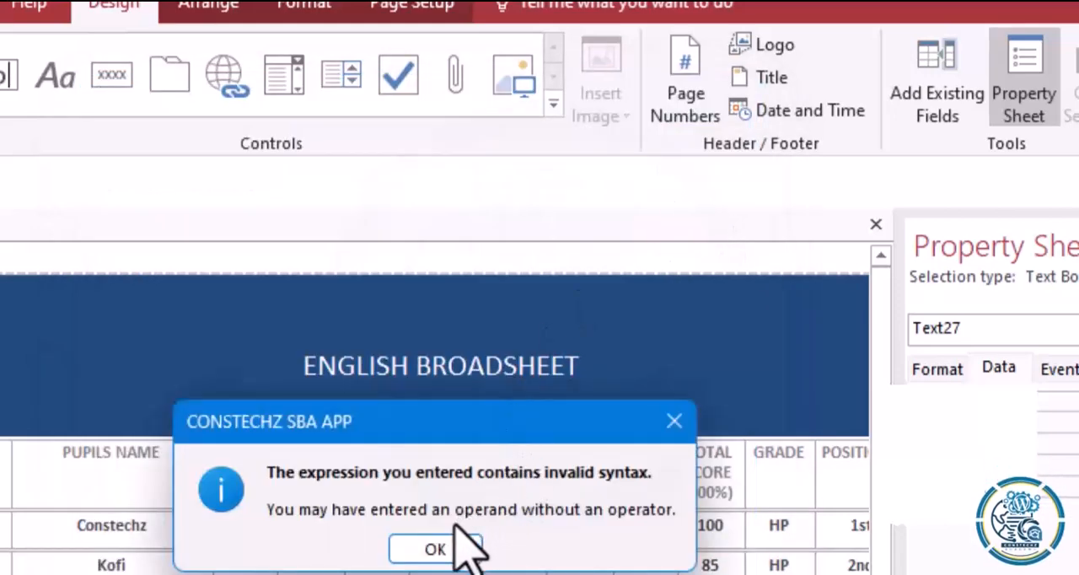
{"action": "left_click", "coordinate": [426, 550]}
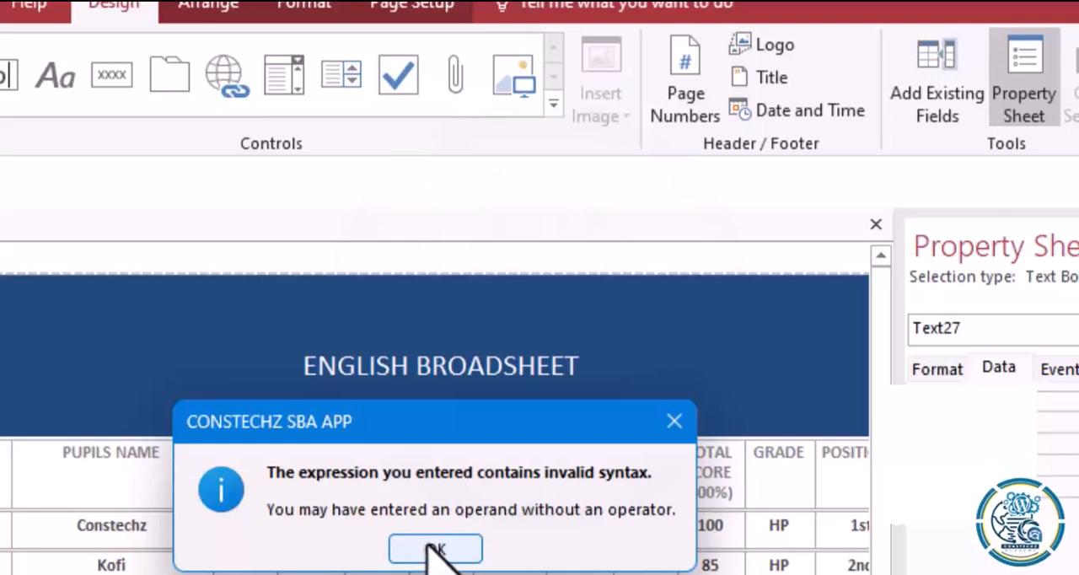
{"action": "left_click", "coordinate": [433, 550]}
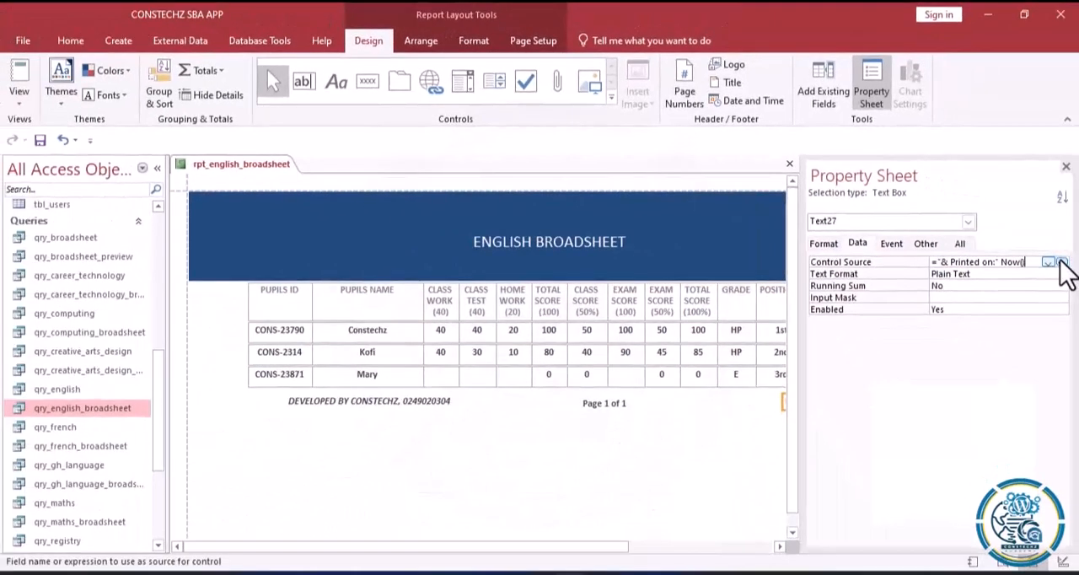
Set the footer date box's control source to ="& Printed on:" & Now(), then shift the box and widen it to fit its text.
{"action": "left_click", "coordinate": [1063, 263]}
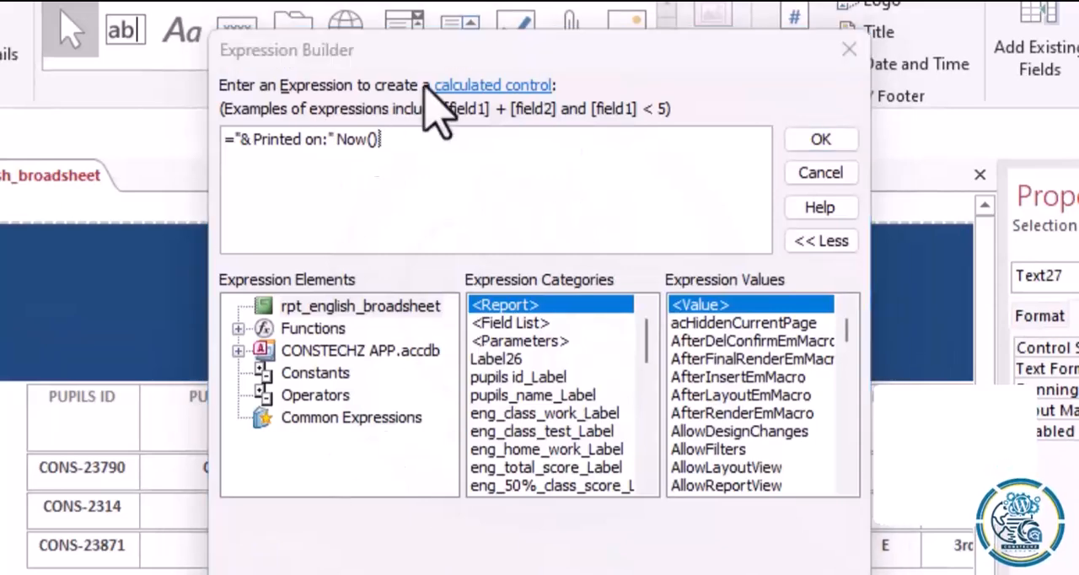
{"action": "left_click", "coordinate": [240, 145]}
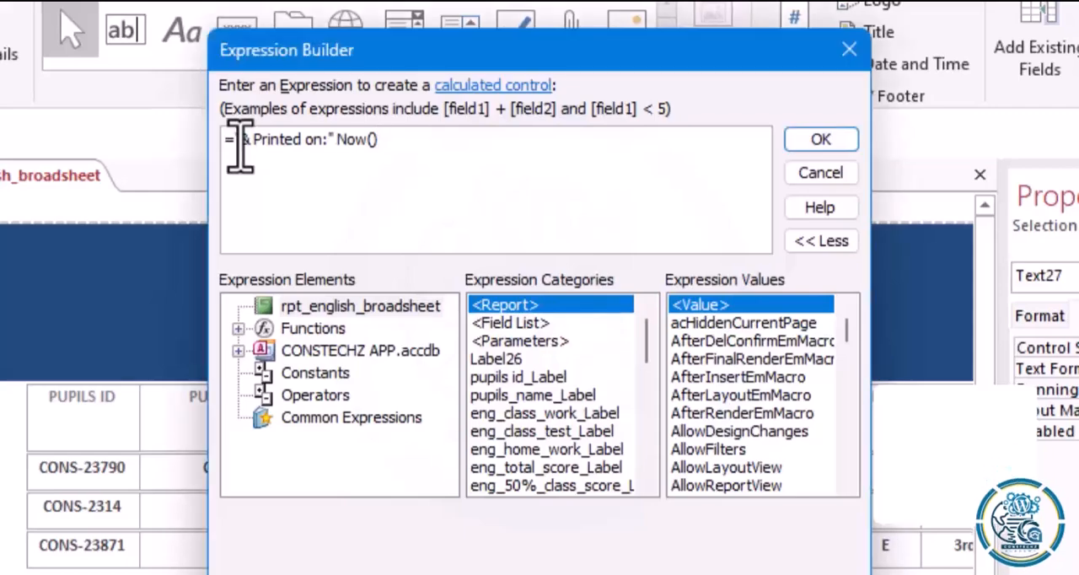
{"action": "type", "text": "\""}
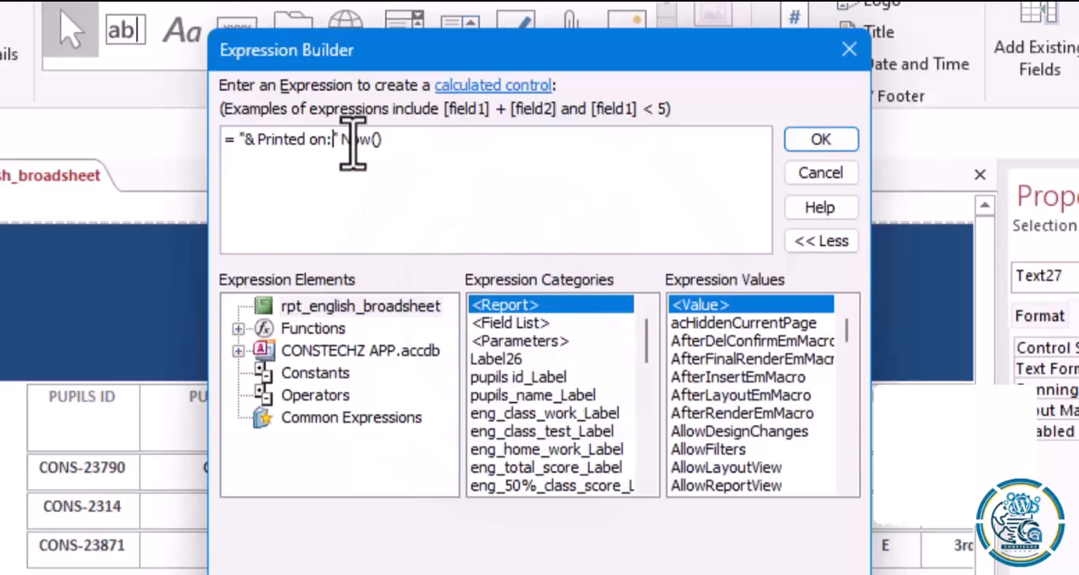
{"action": "left_click", "coordinate": [341, 140]}
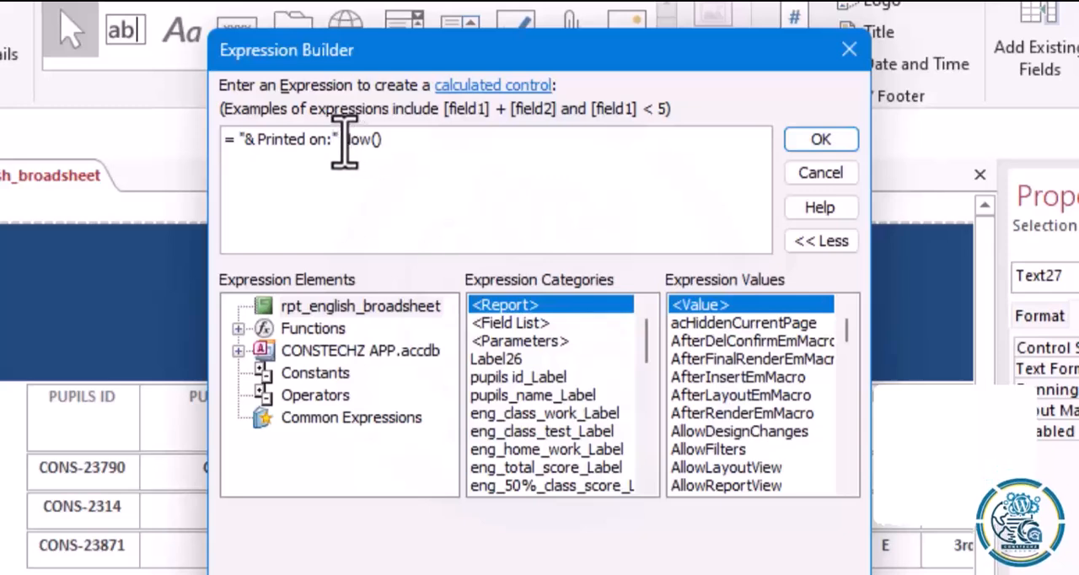
{"action": "type", "text": "&"}
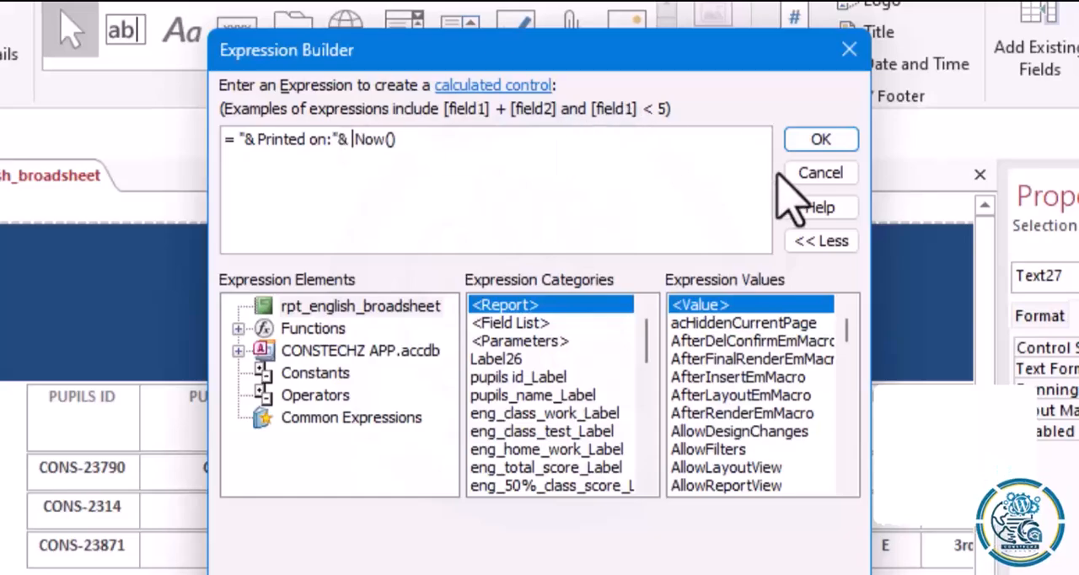
{"action": "left_click", "coordinate": [807, 143]}
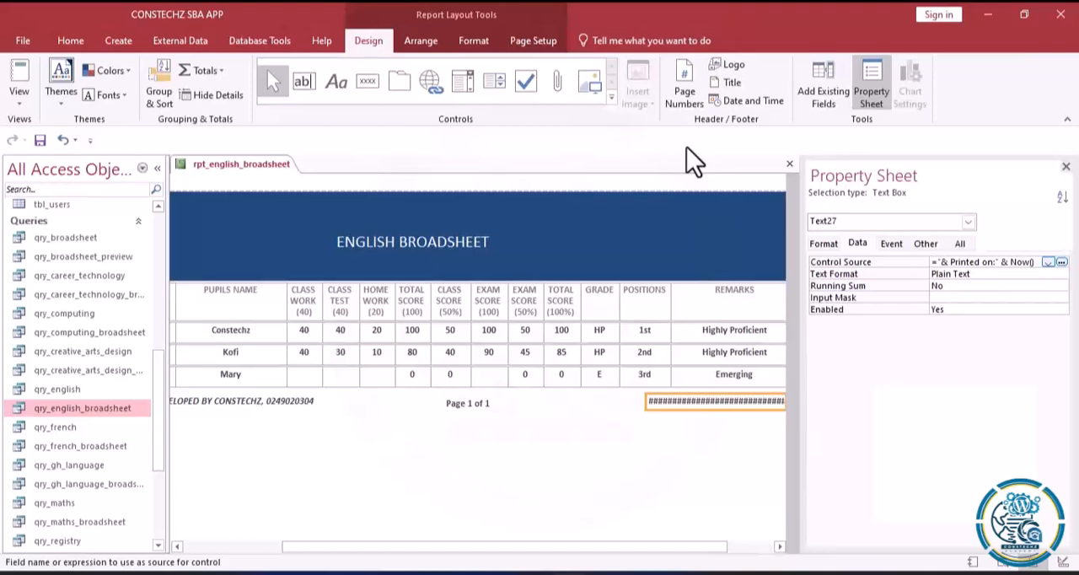
{"action": "left_click_drag", "start_coordinate": [670, 401], "coordinate": [638, 404]}
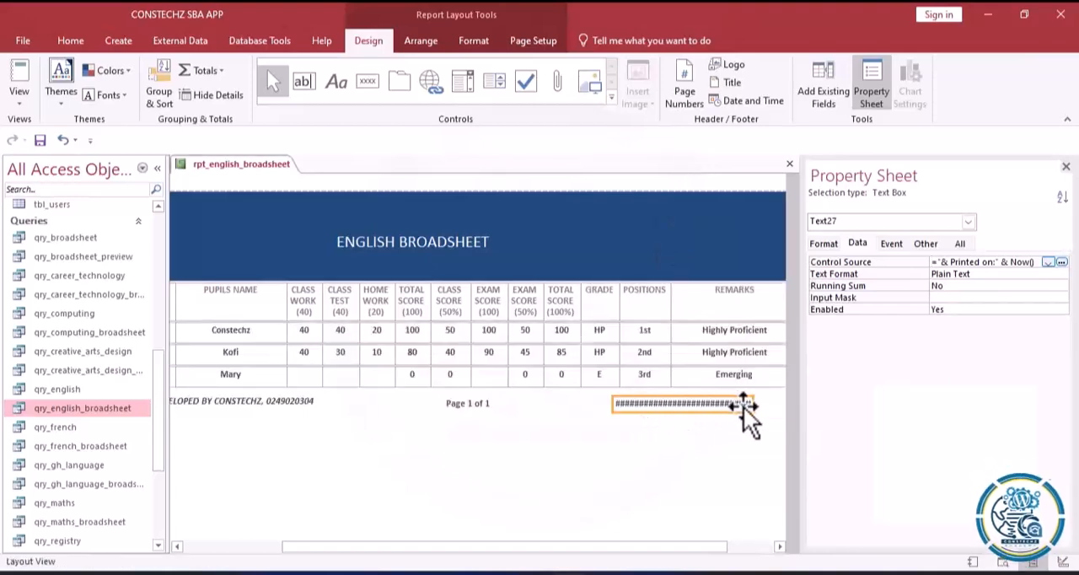
{"action": "left_click_drag", "start_coordinate": [754, 407], "coordinate": [773, 406]}
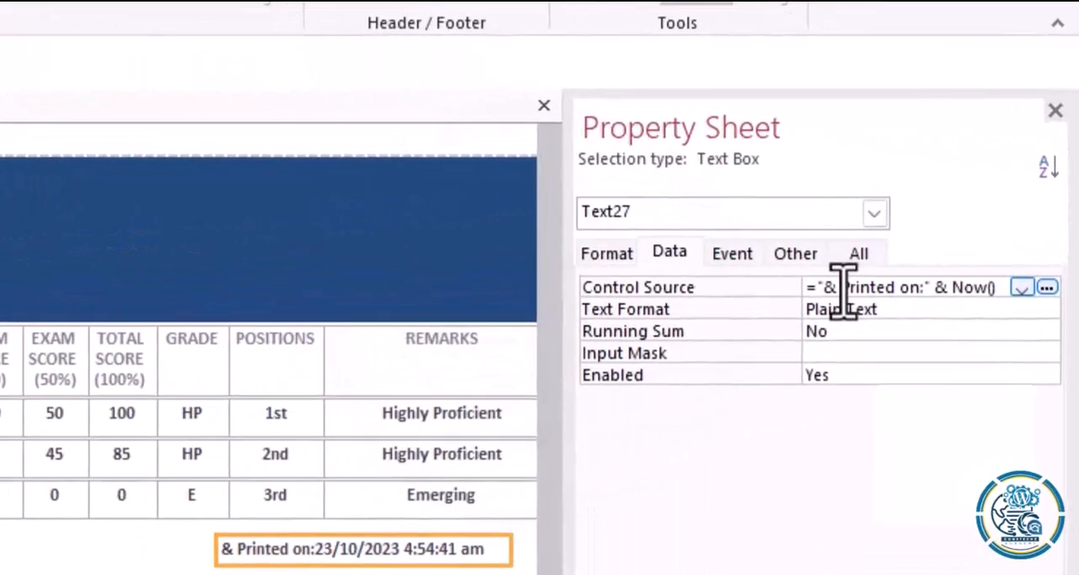
Remove the ampersand and space inside the quoted prefix so the date box's control source reads ="Printed on:" & Now().
{"action": "left_click", "coordinate": [844, 292]}
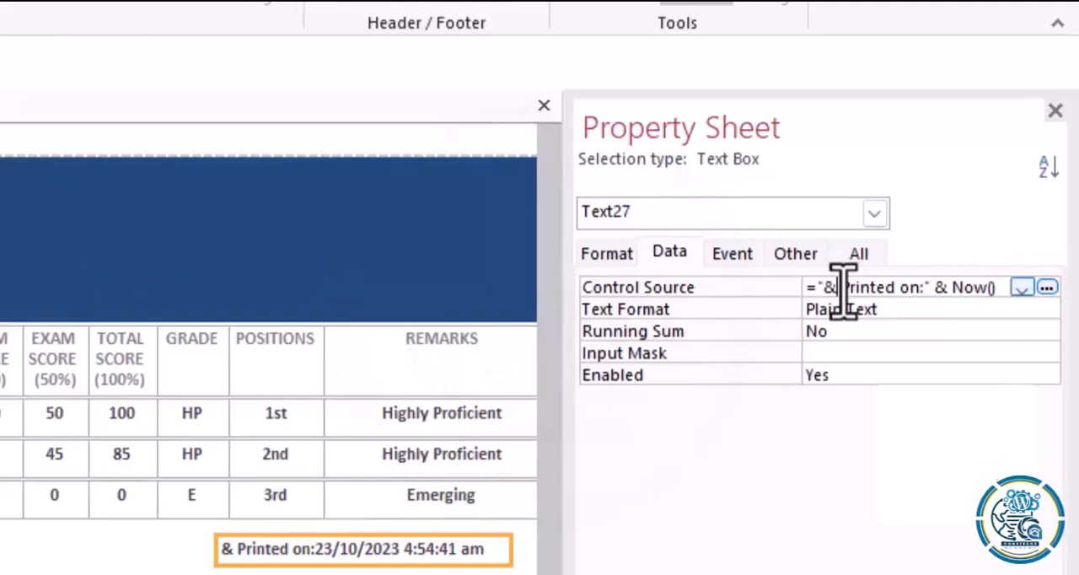
{"action": "key", "text": "BackSpace"}
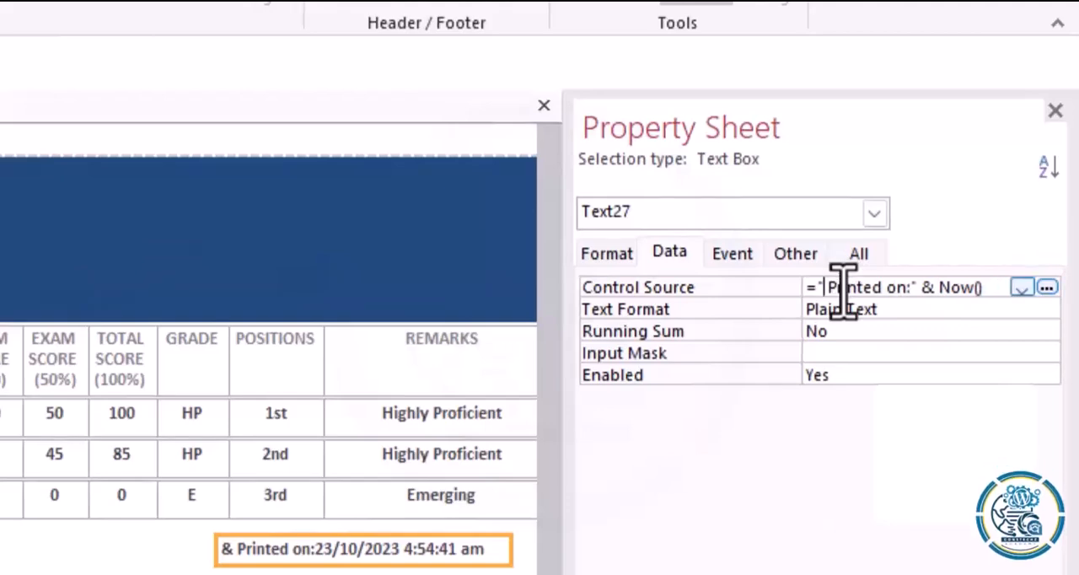
{"action": "key", "text": "BackSpace"}
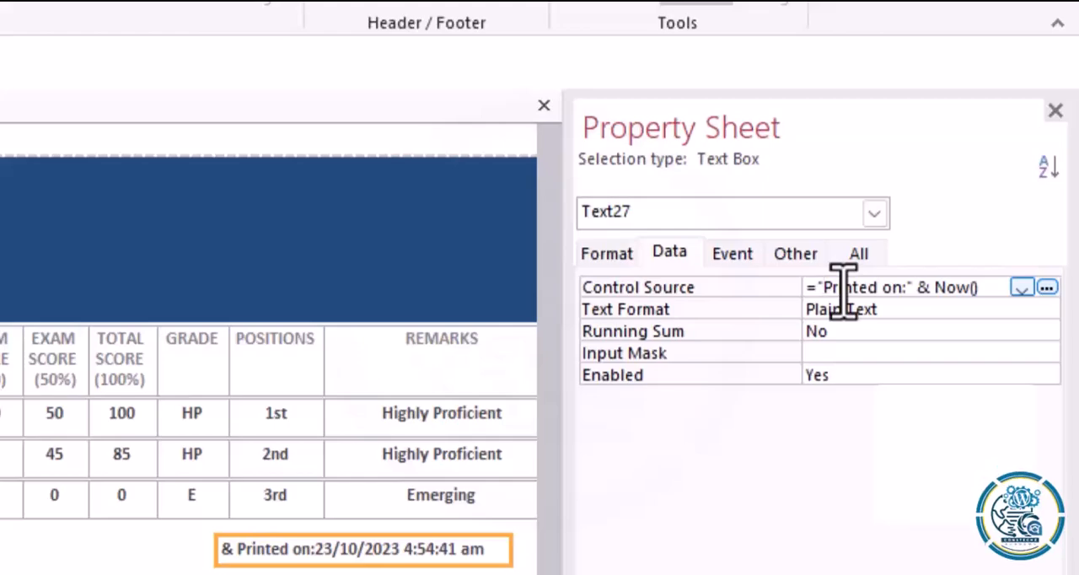
{"action": "left_click", "coordinate": [180, 553]}
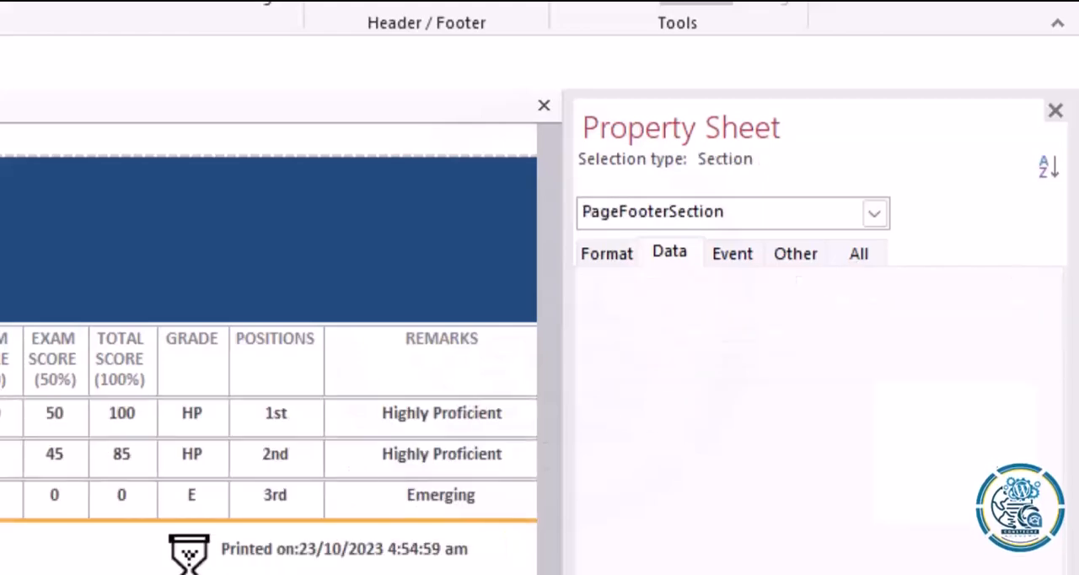
Review the date box's control source expression against the date shown in the footer.
{"action": "left_click", "coordinate": [328, 545]}
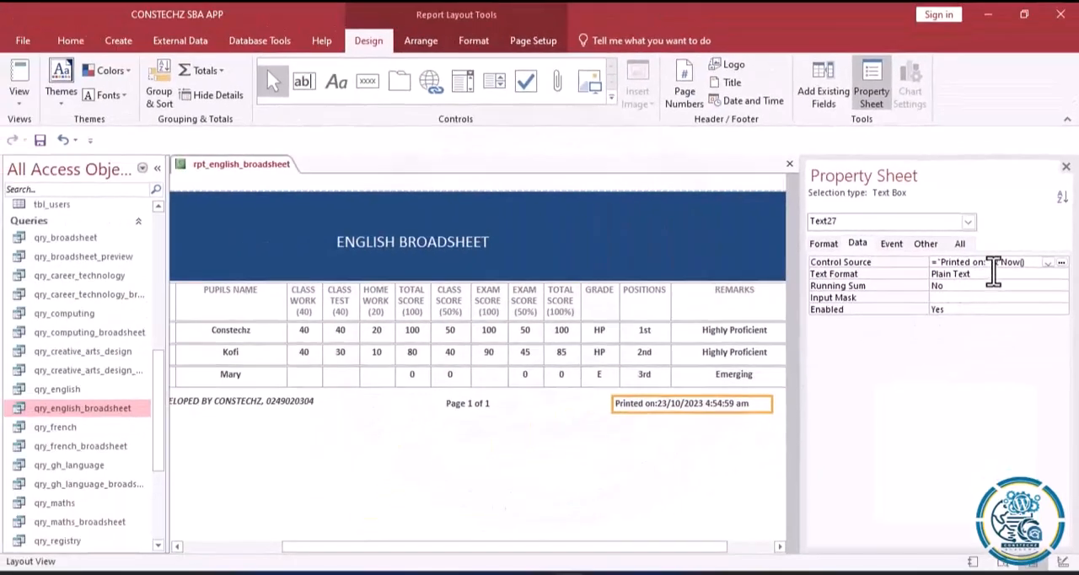
{"action": "left_click", "coordinate": [992, 263]}
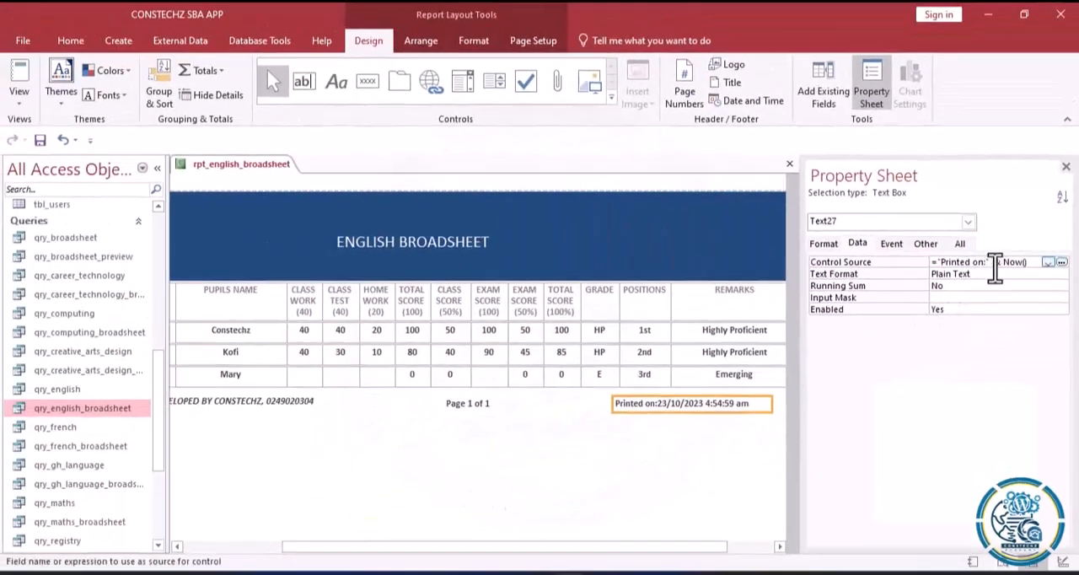
{"action": "left_click", "coordinate": [628, 437]}
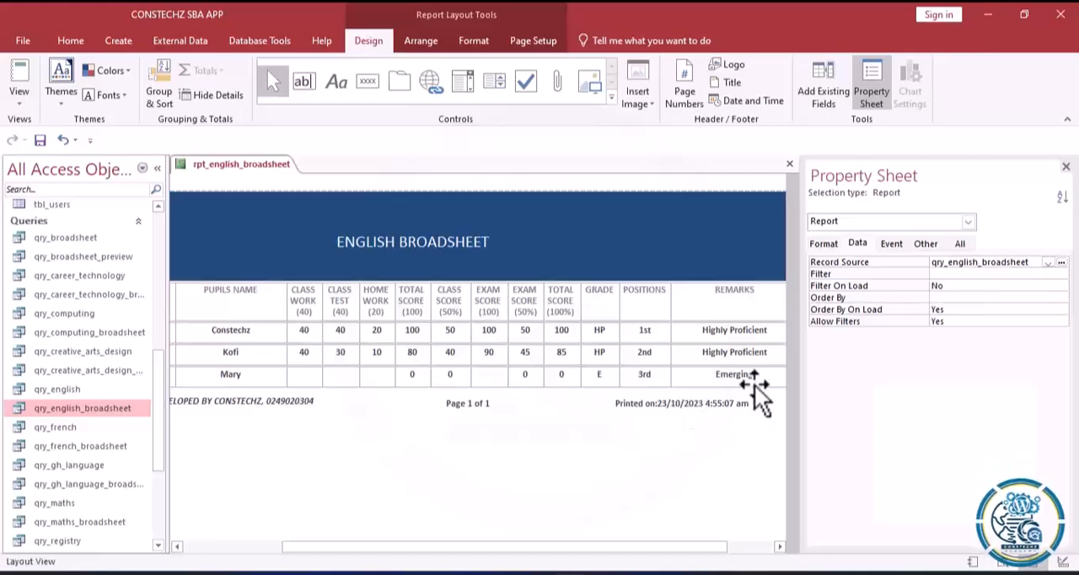
{"action": "left_click", "coordinate": [673, 401]}
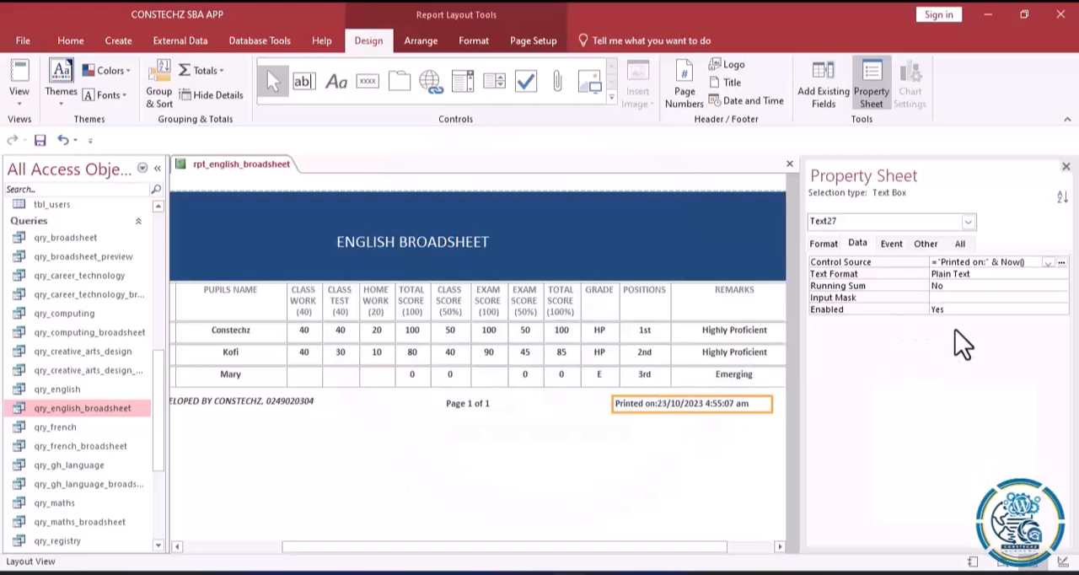
{"action": "left_click", "coordinate": [1007, 262]}
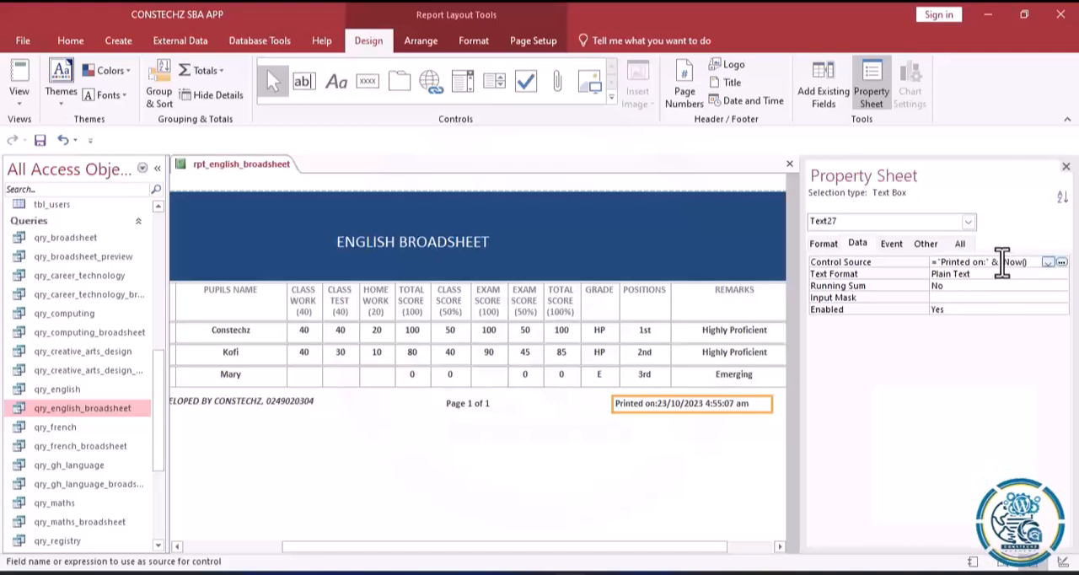
{"action": "left_click", "coordinate": [665, 457]}
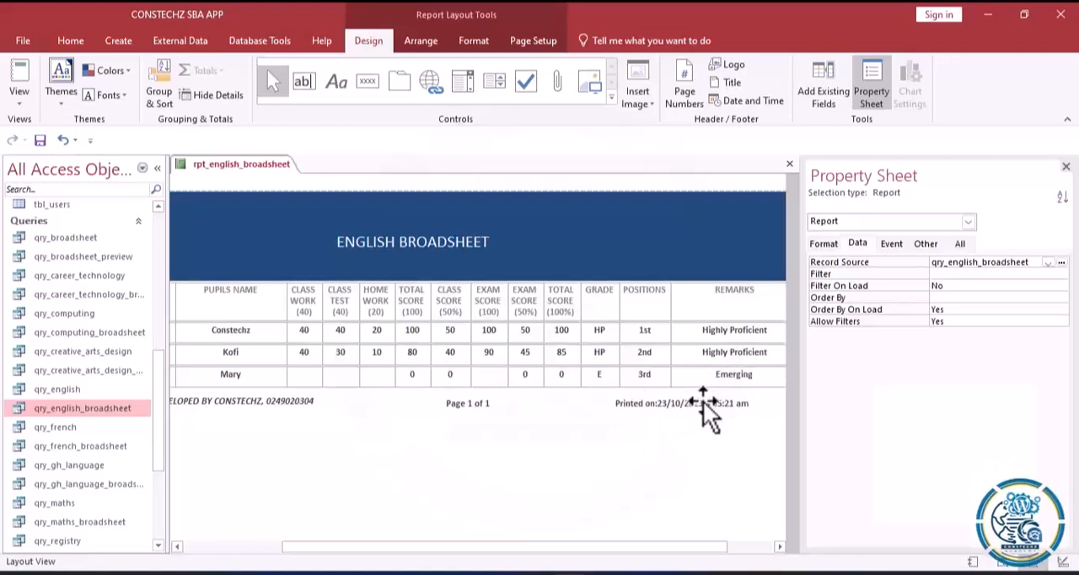
Move the "DEVELOPED BY CONSTECHZ" label slightly to the right in the footer.
{"action": "left_click", "coordinate": [304, 399]}
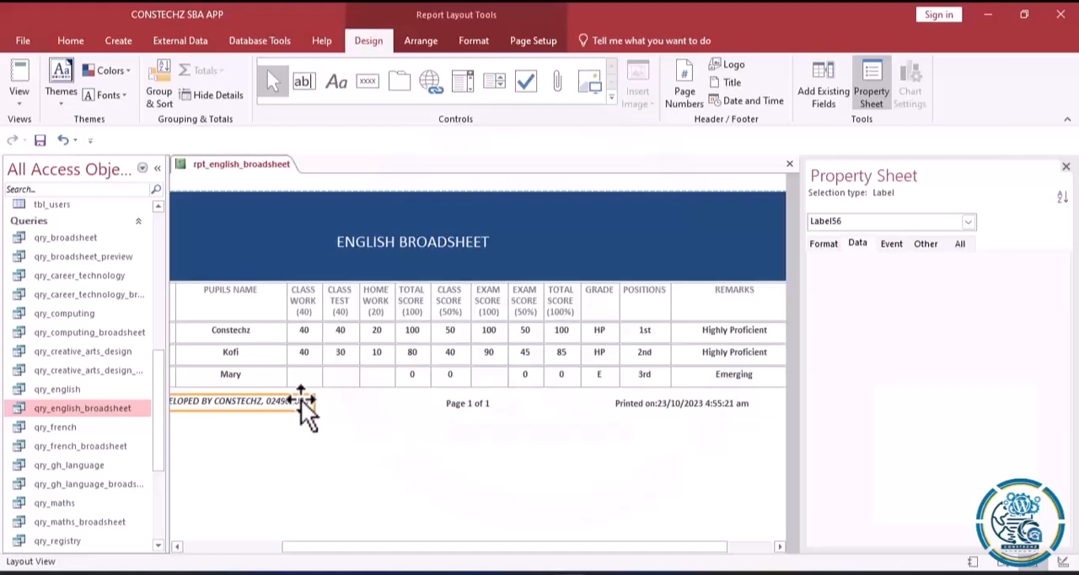
{"action": "left_click_drag", "start_coordinate": [290, 402], "coordinate": [311, 401]}
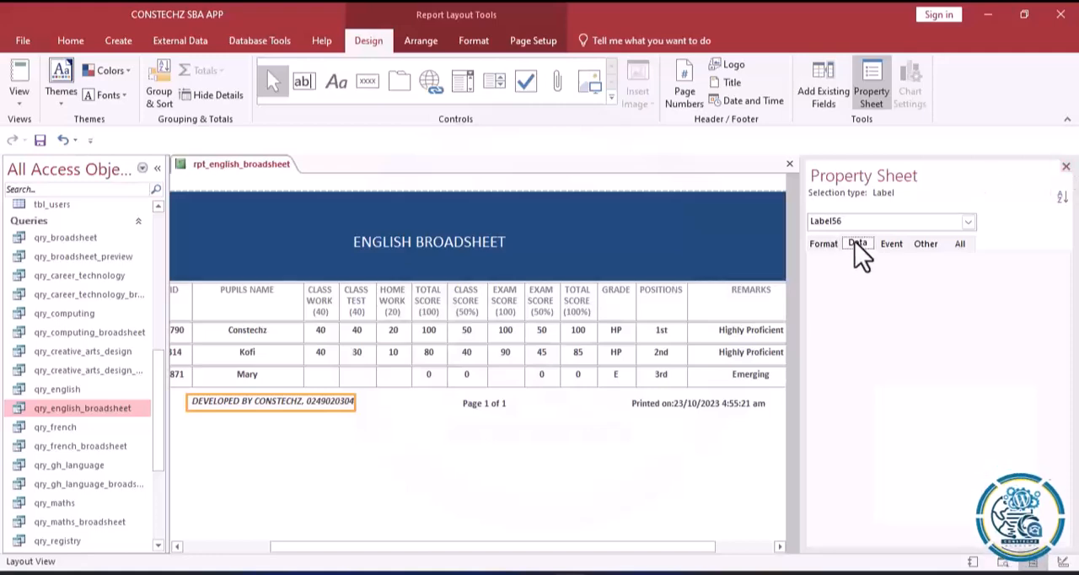
Reopen the date box's expression in the Expression Builder and examine its quoted prefix, ampersand and Now() function.
{"action": "left_click", "coordinate": [656, 409]}
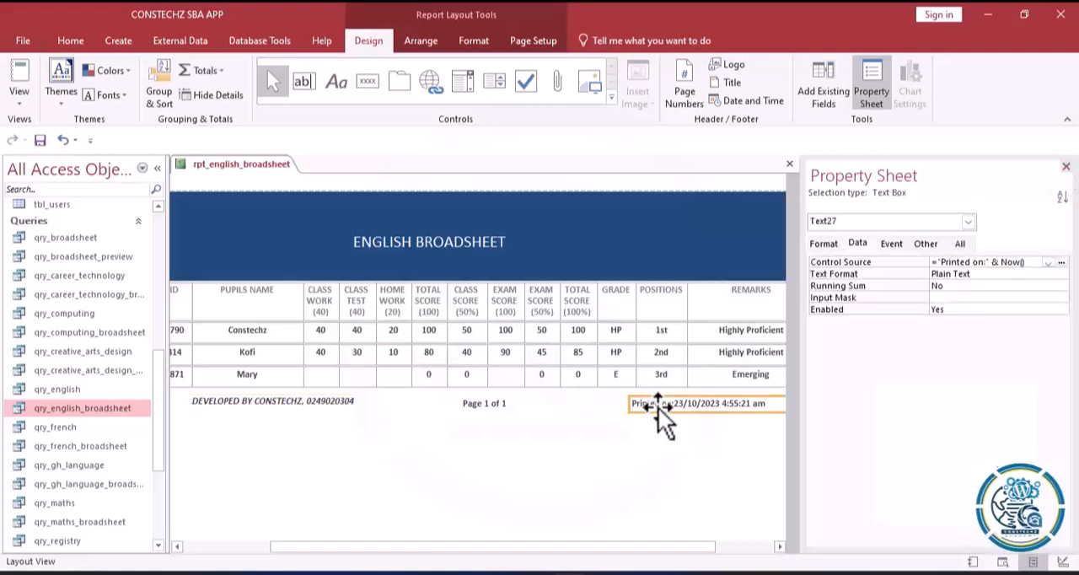
{"action": "left_click", "coordinate": [1060, 263]}
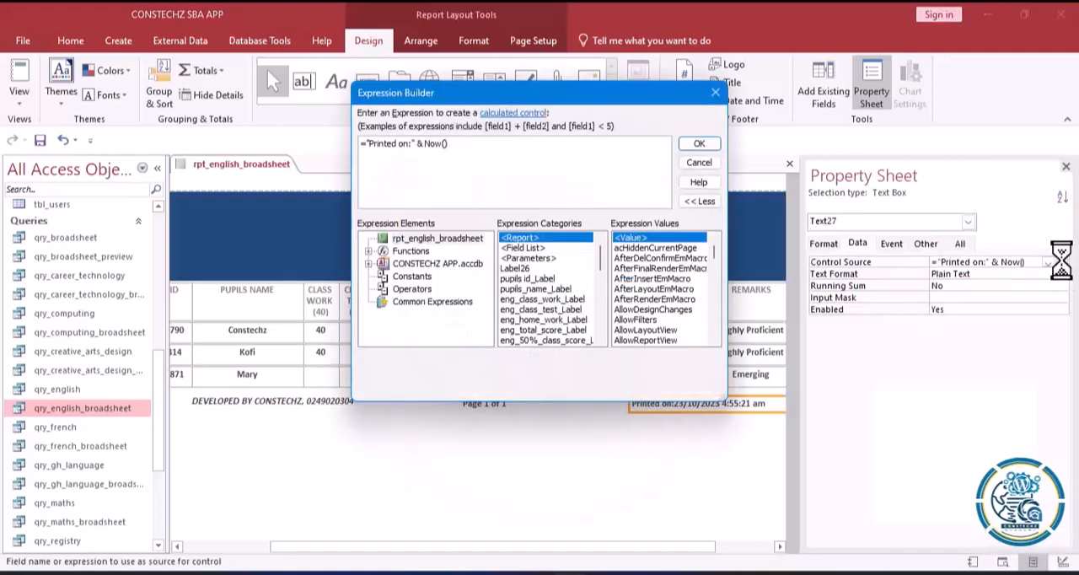
{"action": "left_click_drag", "start_coordinate": [459, 144], "coordinate": [283, 131]}
{"action": "left_click", "coordinate": [415, 177]}
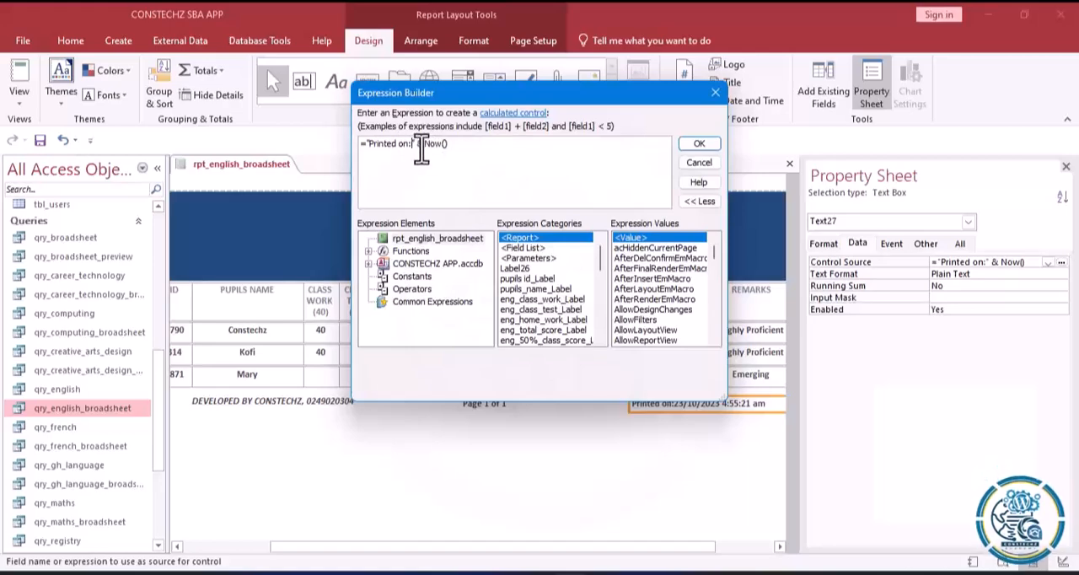
{"action": "left_click", "coordinate": [689, 140]}
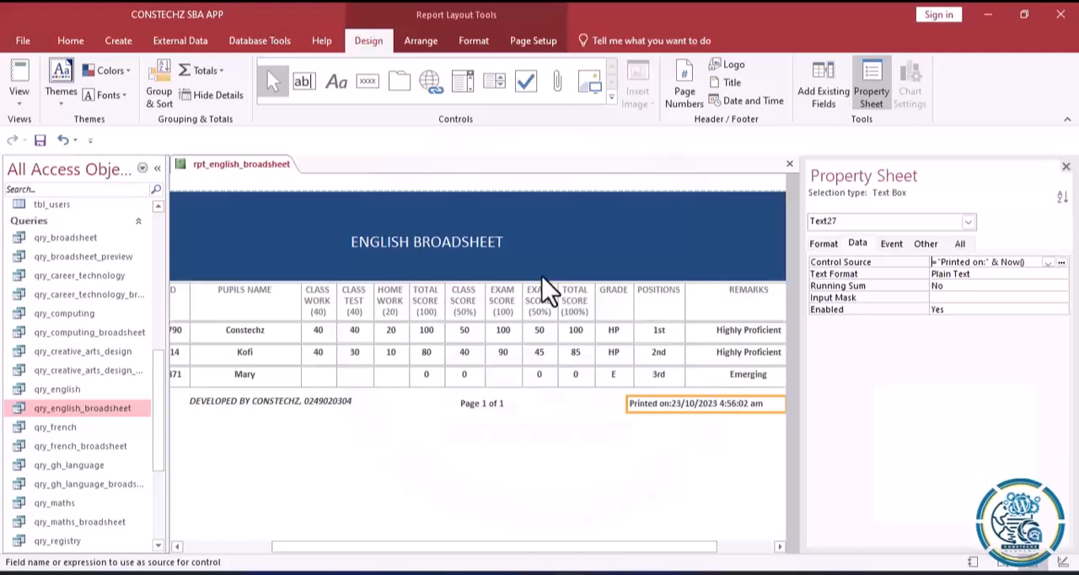
Move the ENGLISH BROADSHEET title slightly right and lower in the blue header, and close the property sheet.
{"action": "left_click", "coordinate": [445, 244]}
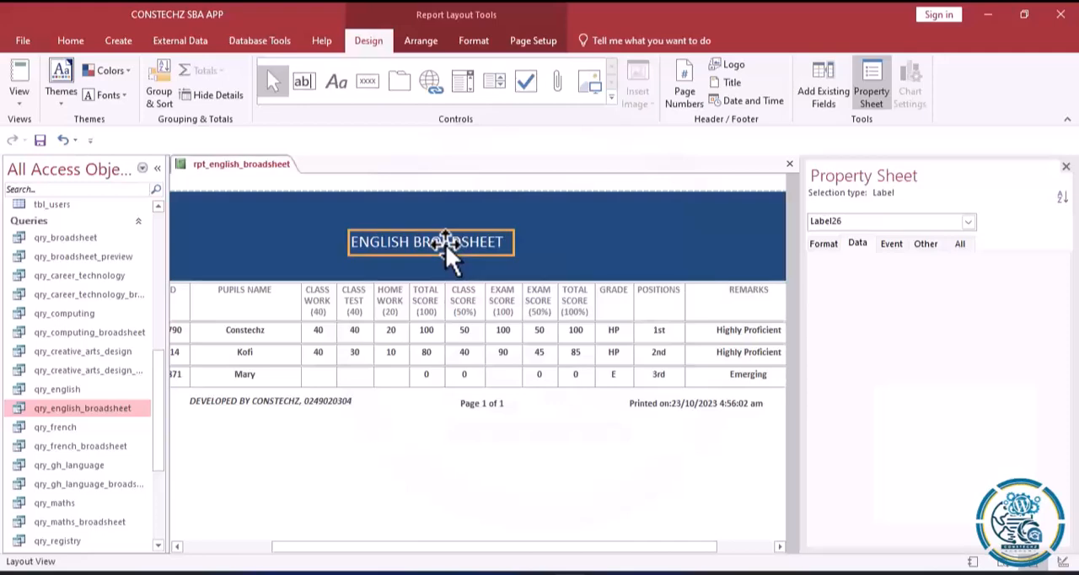
{"action": "left_click_drag", "start_coordinate": [468, 244], "coordinate": [486, 246]}
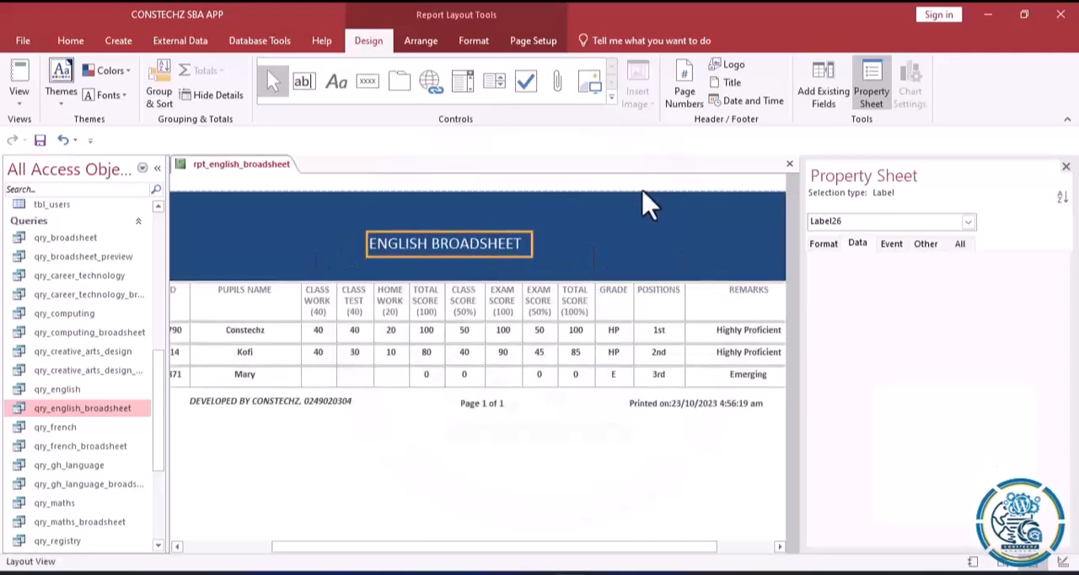
{"action": "left_click_drag", "start_coordinate": [486, 247], "coordinate": [490, 257]}
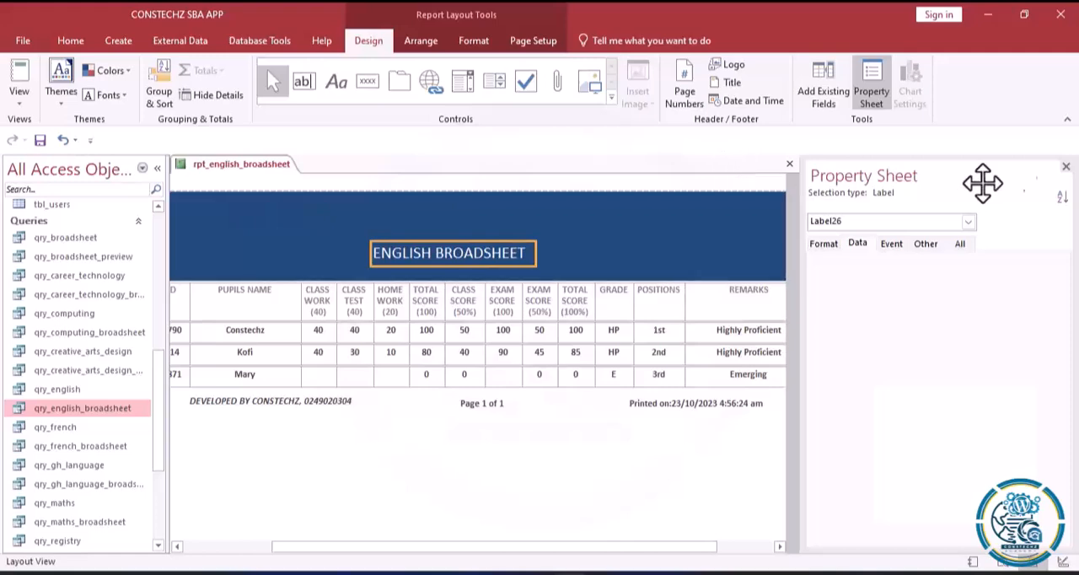
{"action": "left_click", "coordinate": [1066, 173]}
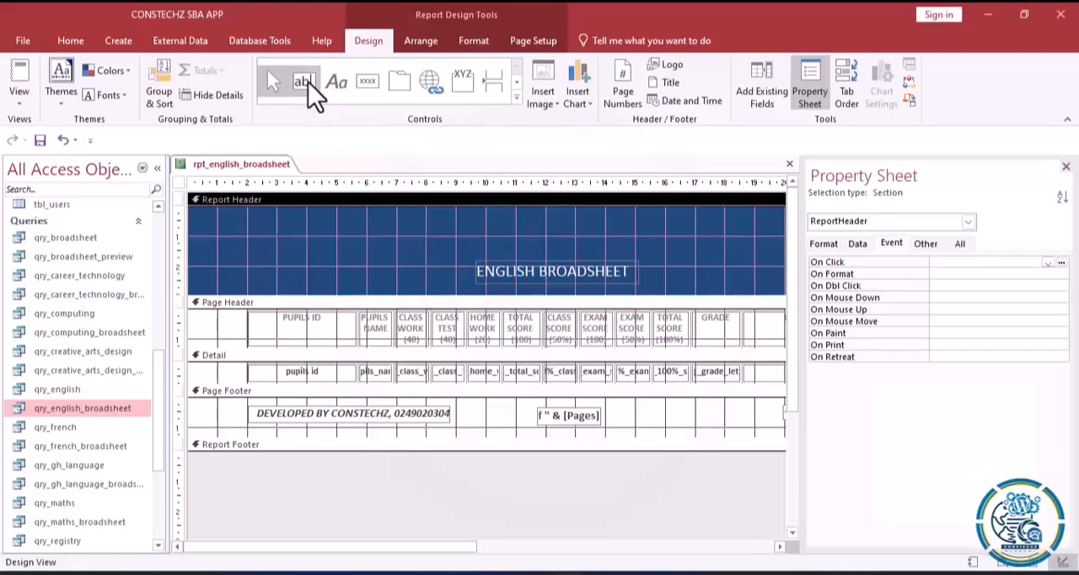
Draw a text box about 8 cm wide above the title in the report header and delete its attached label.
{"action": "left_click", "coordinate": [308, 82]}
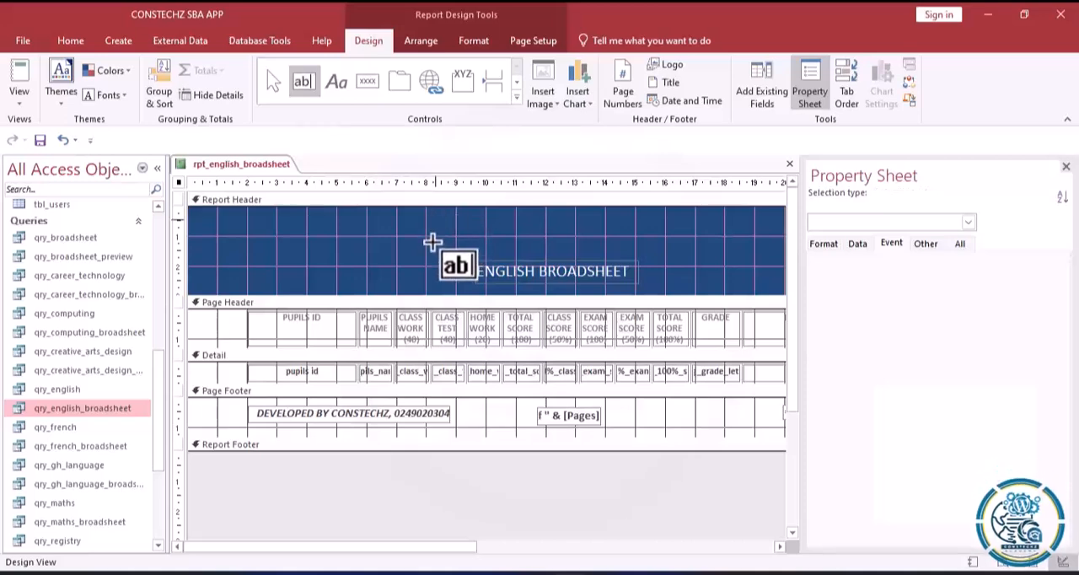
{"action": "left_click_drag", "start_coordinate": [435, 223], "coordinate": [669, 242]}
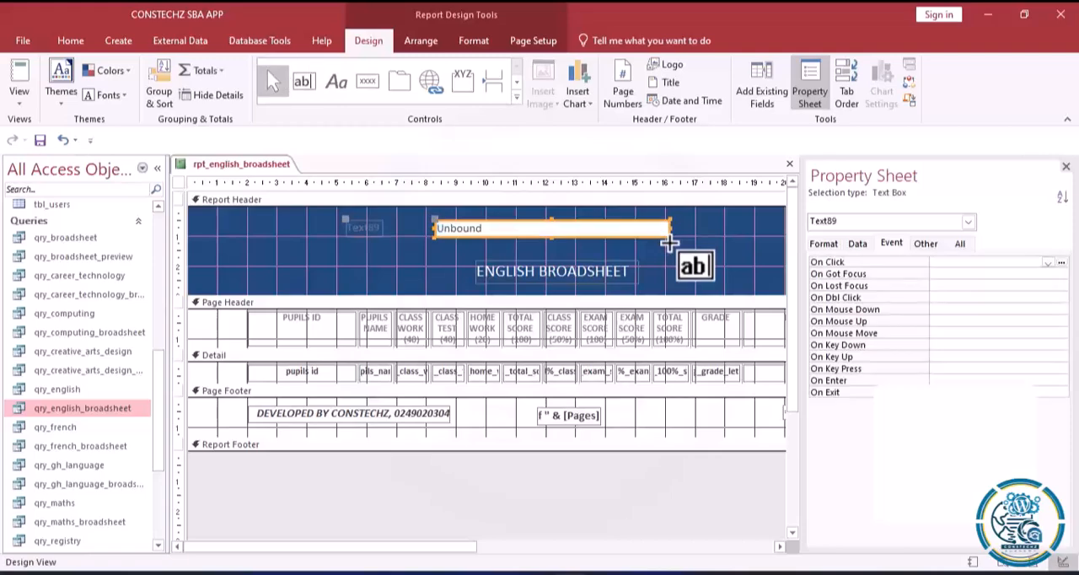
{"action": "left_click", "coordinate": [361, 233]}
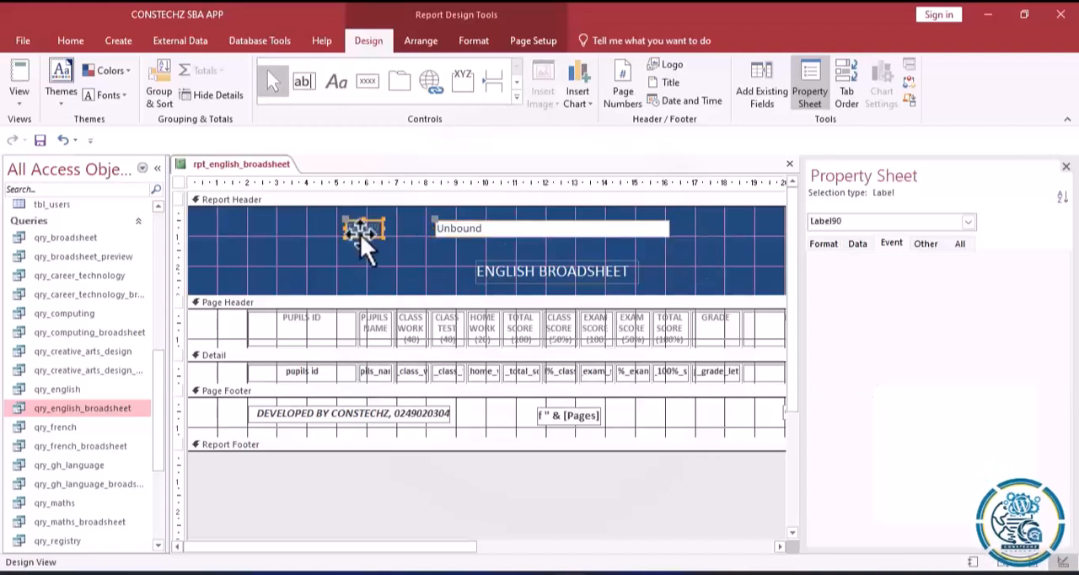
{"action": "right_click", "coordinate": [360, 233]}
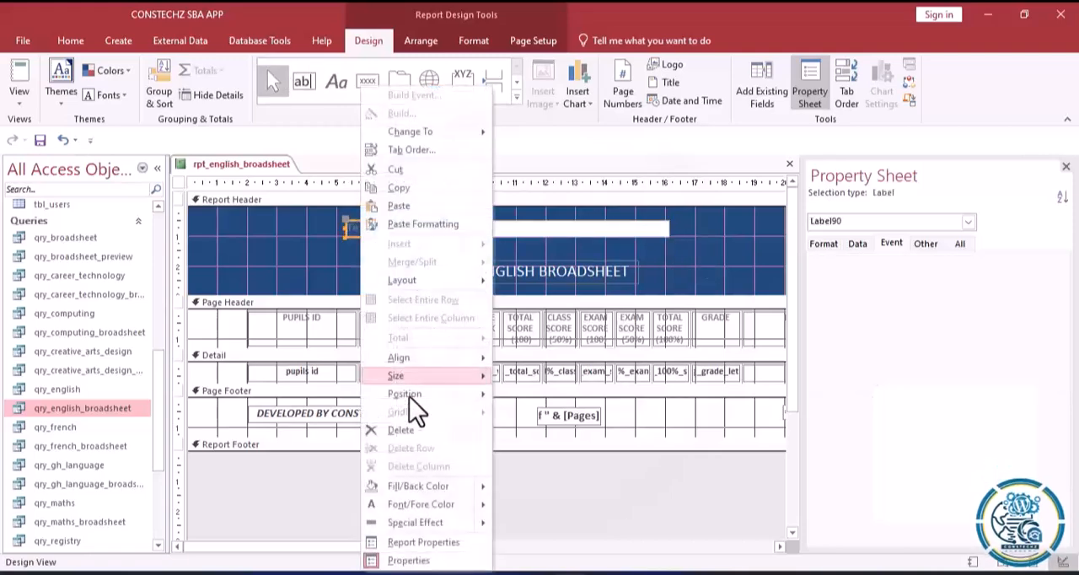
{"action": "left_click", "coordinate": [403, 425]}
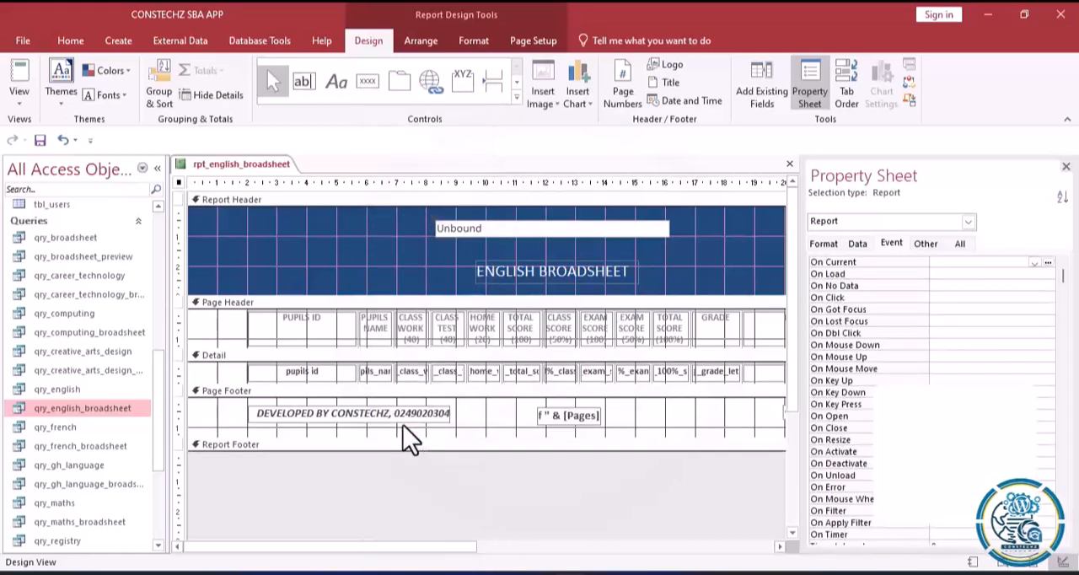
Duplicate the unbound text box in the report header, placing the copy directly beneath the original.
{"action": "left_click", "coordinate": [451, 228]}
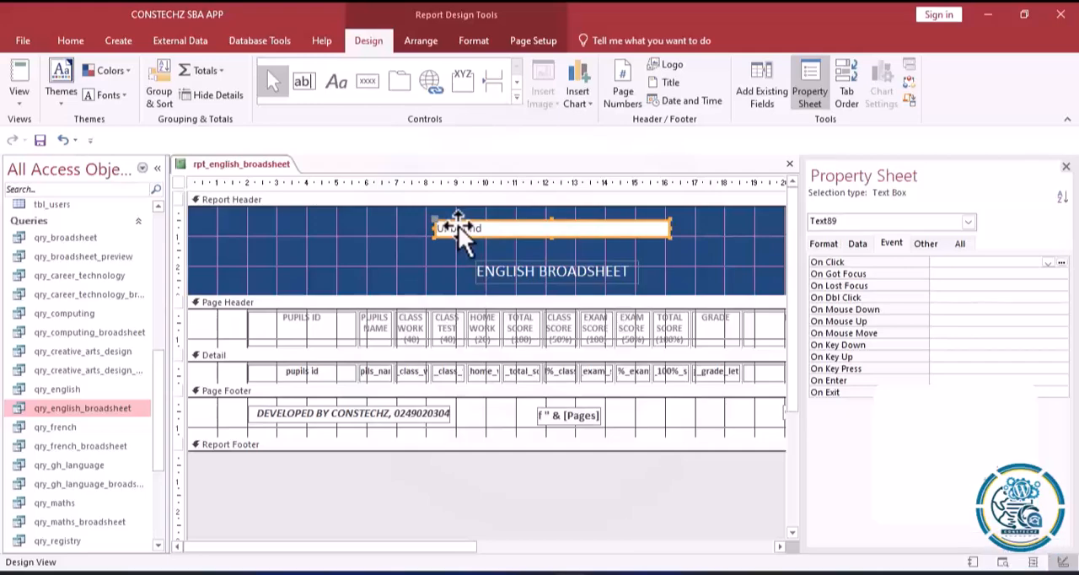
{"action": "key", "text": "ctrl+c"}
{"action": "key", "text": "ctrl+v"}
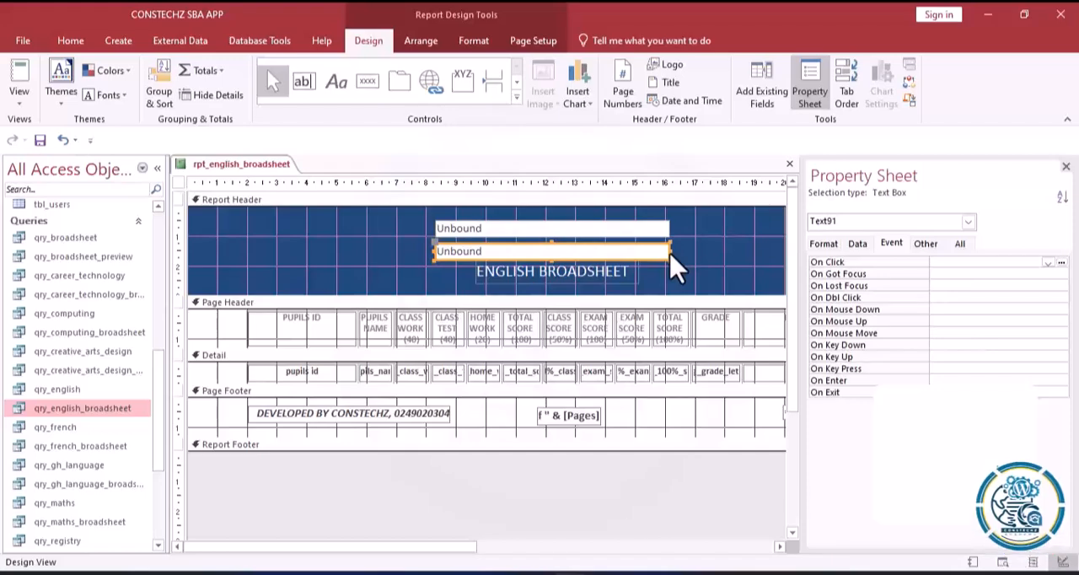
Narrow the copied text box to about 4 cm, move it to the blue header's left side, and stack two more copies beneath it.
{"action": "left_click_drag", "start_coordinate": [669, 253], "coordinate": [546, 251]}
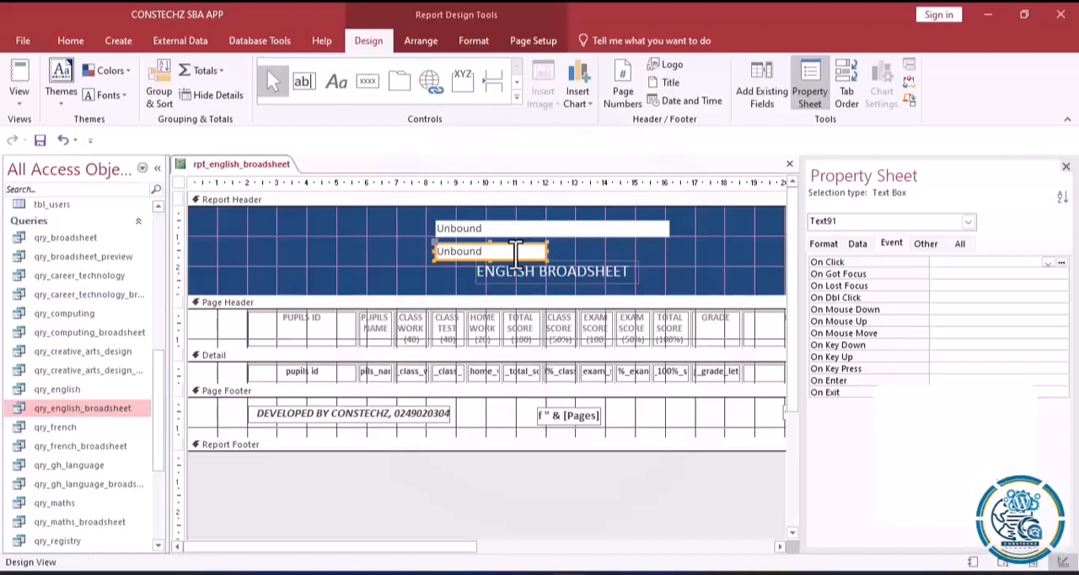
{"action": "left_click_drag", "start_coordinate": [379, 265], "coordinate": [301, 229]}
{"action": "key", "text": "ctrl+v"}
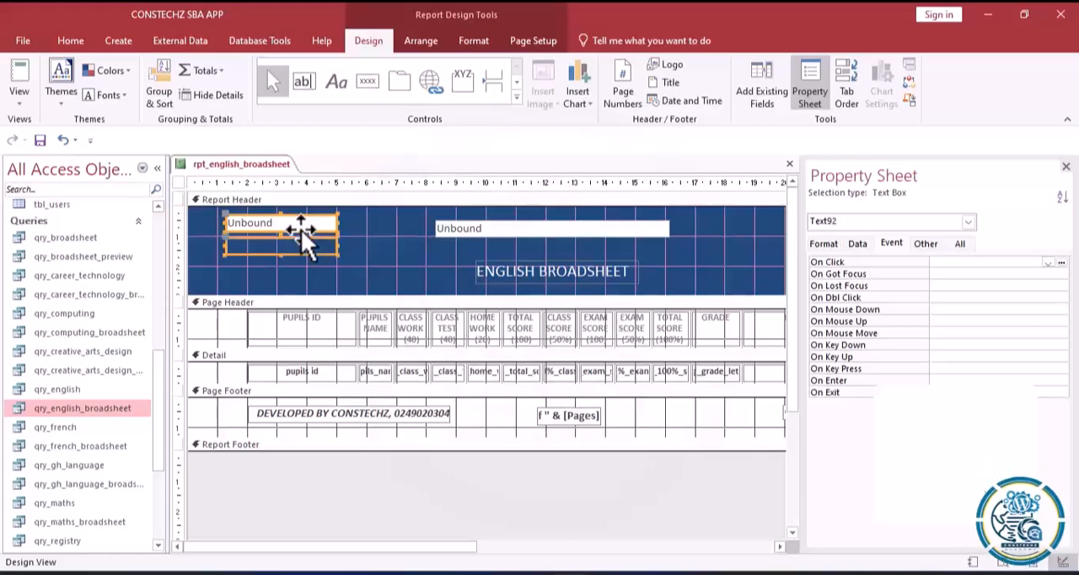
{"action": "key", "text": "ctrl+v"}
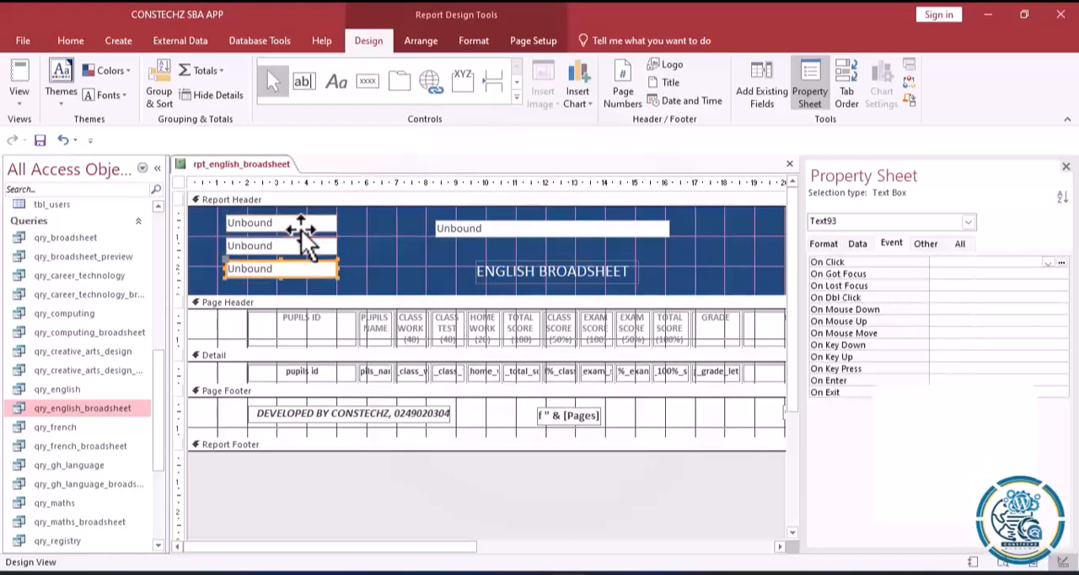
Open the Expression Builder for the Control Source of the wide text box above the title, and begin the expression with = DLookUp(.
{"action": "left_click", "coordinate": [476, 235]}
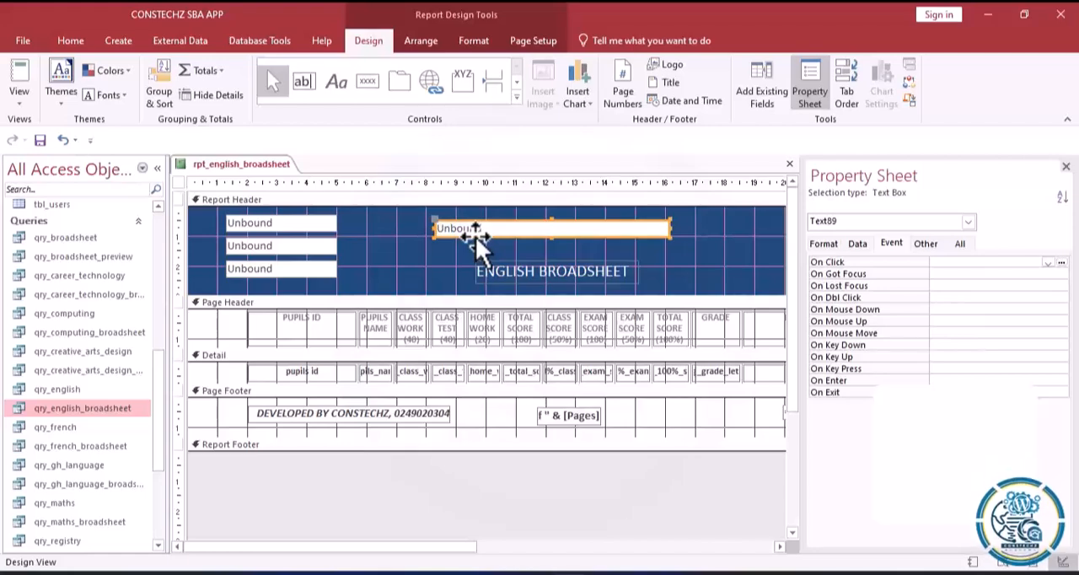
{"action": "left_click", "coordinate": [862, 243]}
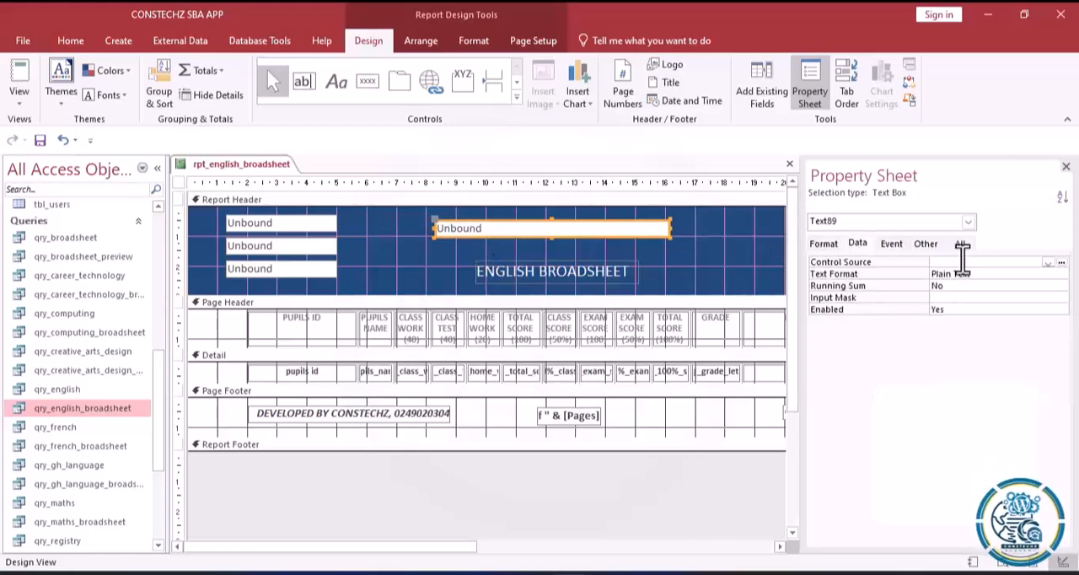
{"action": "left_click", "coordinate": [1061, 263]}
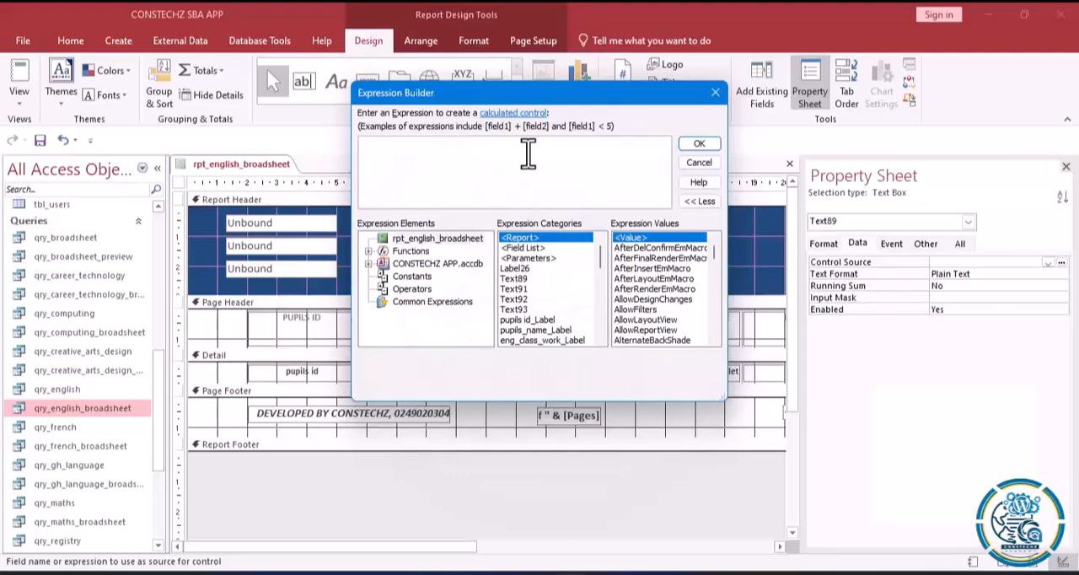
{"action": "type", "text": "="}
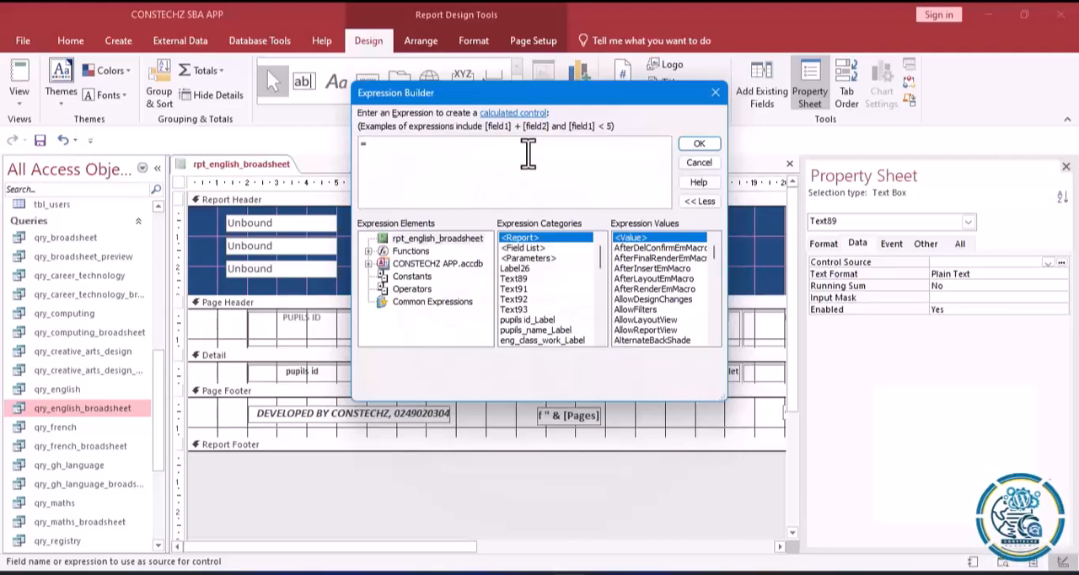
{"action": "type", "text": "dl"}
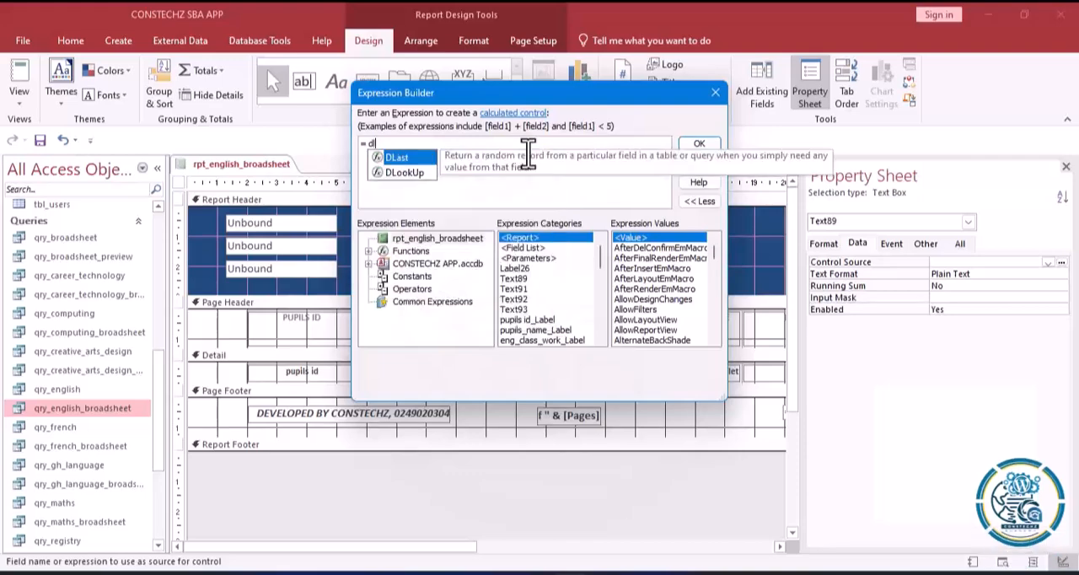
{"action": "left_click", "coordinate": [396, 172]}
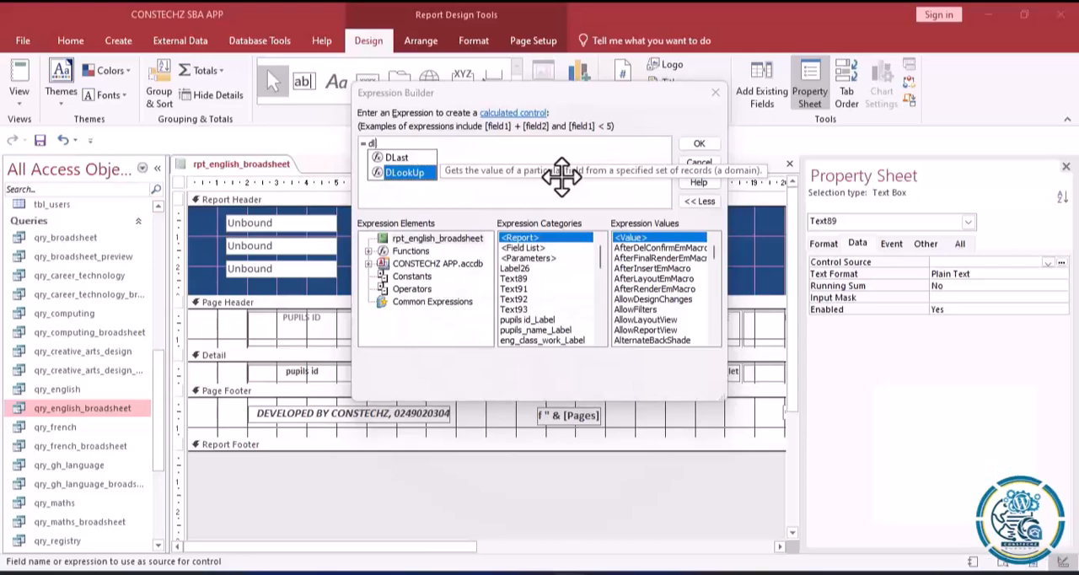
{"action": "double_click", "coordinate": [403, 171]}
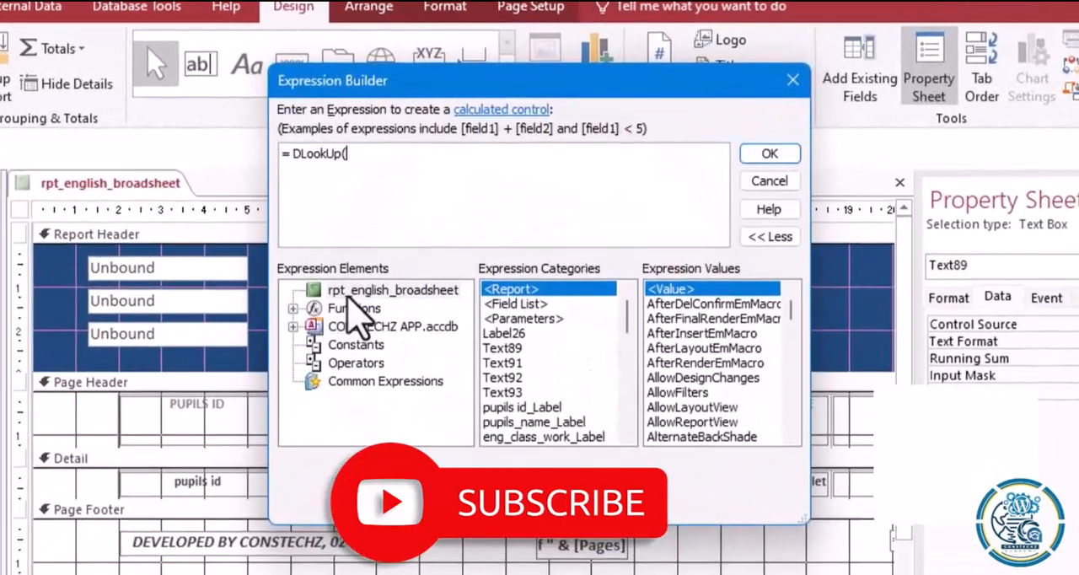
Insert the sch_name field from the tbl_school_details table into the DLookUp expression.
{"action": "left_click", "coordinate": [345, 292]}
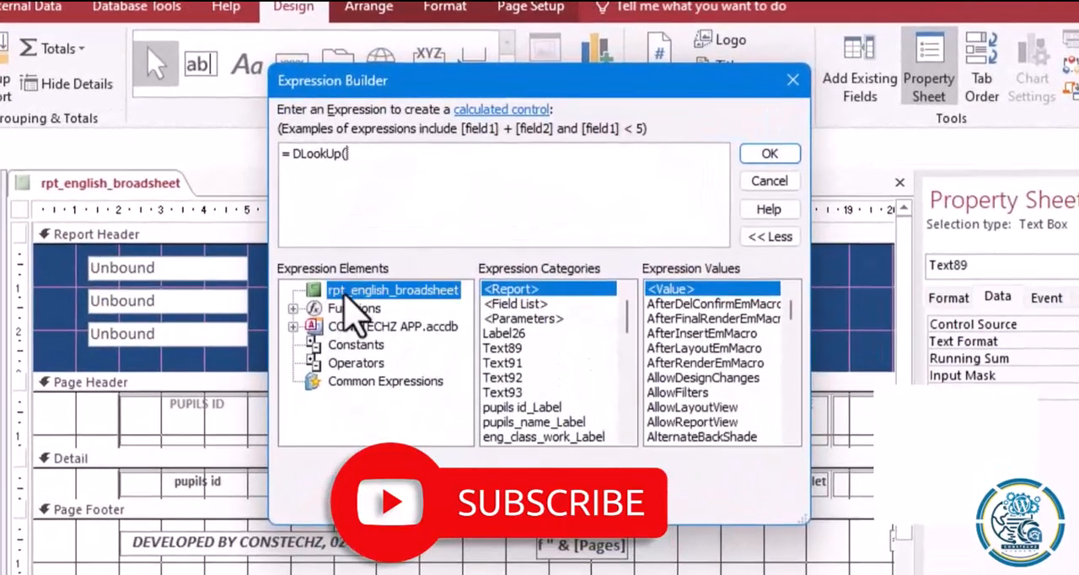
{"action": "double_click", "coordinate": [344, 310]}
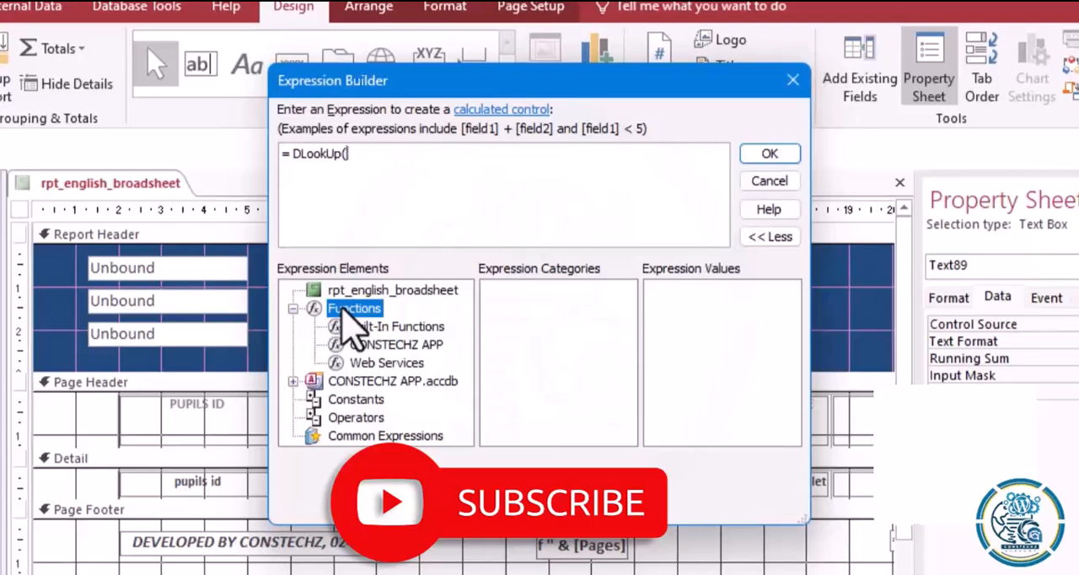
{"action": "double_click", "coordinate": [368, 383]}
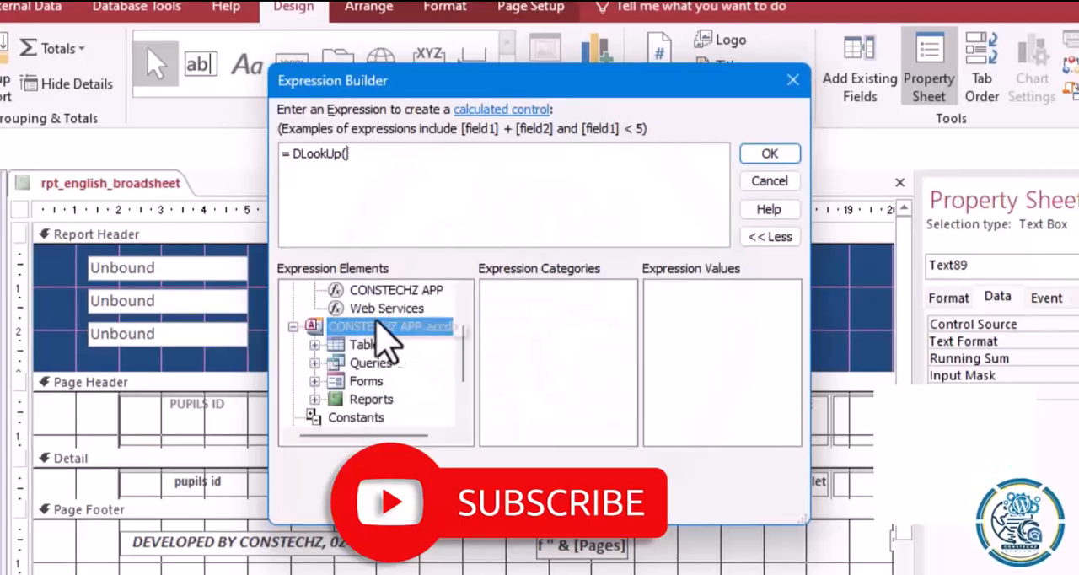
{"action": "double_click", "coordinate": [377, 346]}
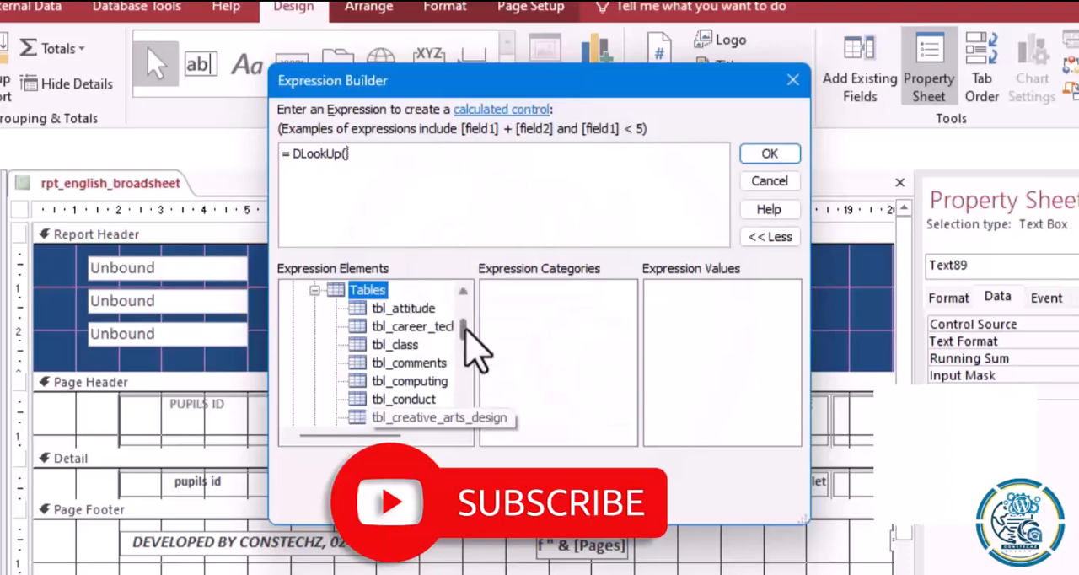
{"action": "left_click_drag", "start_coordinate": [464, 329], "coordinate": [464, 366]}
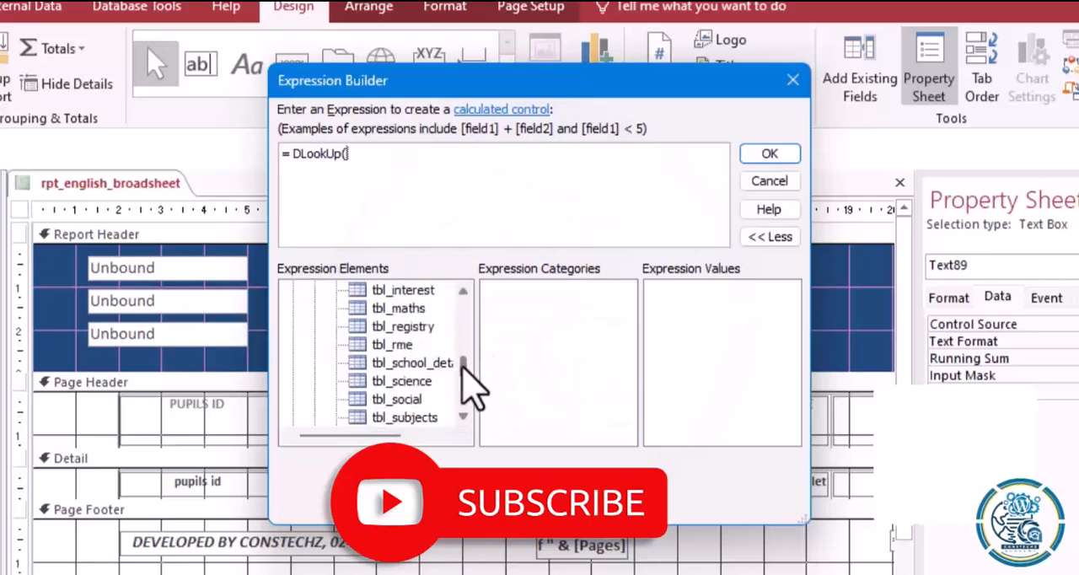
{"action": "left_click", "coordinate": [379, 360]}
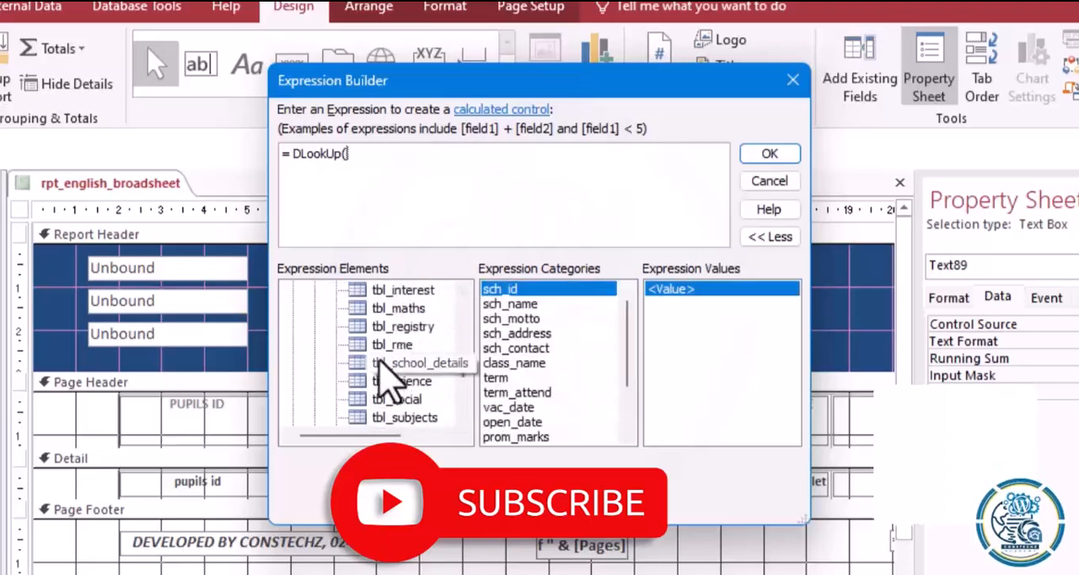
{"action": "double_click", "coordinate": [510, 303]}
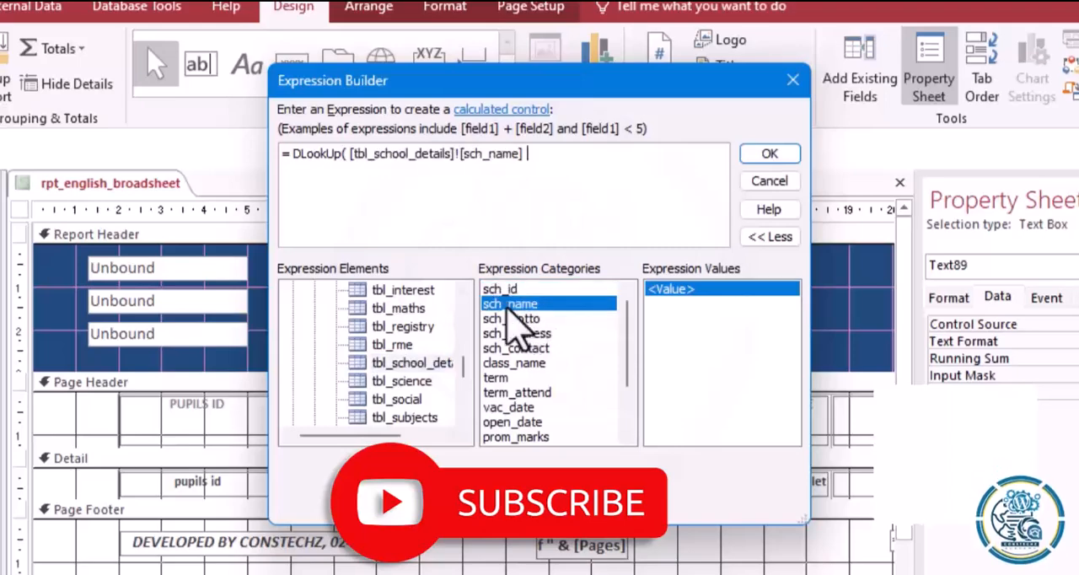
Remove the [tbl_school_details]! prefix from the expression so that DLookUp's first argument is only [sch_name].
{"action": "left_click", "coordinate": [463, 154]}
{"action": "key", "text": "BackSpace"}
{"action": "key", "text": "BackSpace"}
{"action": "key", "text": "BackSpace"}
{"action": "key", "text": "BackSpace"}
{"action": "key", "text": "BackSpace"}
{"action": "key", "text": "BackSpace"}
{"action": "key", "text": "BackSpace"}
{"action": "key", "text": "BackSpace"}
{"action": "key", "text": "BackSpace"}
{"action": "key", "text": "BackSpace"}
{"action": "key", "text": "BackSpace"}
{"action": "key", "text": "BackSpace"}
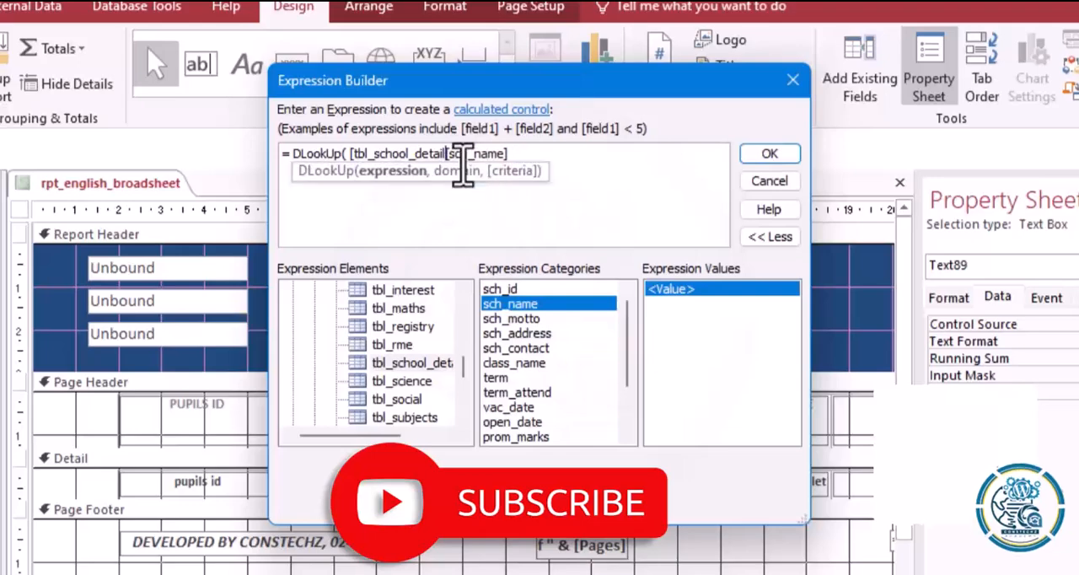
{"action": "key", "text": "BackSpace"}
{"action": "key", "text": "BackSpace"}
{"action": "key", "text": "BackSpace"}
{"action": "key", "text": "BackSpace"}
{"action": "key", "text": "BackSpace"}
{"action": "key", "text": "BackSpace"}
{"action": "key", "text": "BackSpace"}
{"action": "key", "text": "BackSpace"}
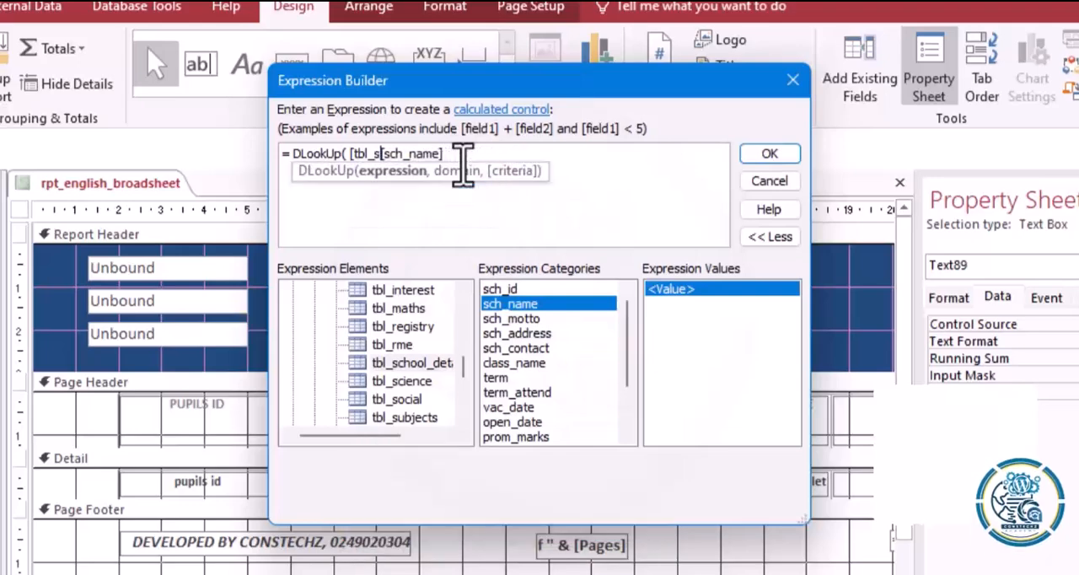
{"action": "key", "text": "BackSpace"}
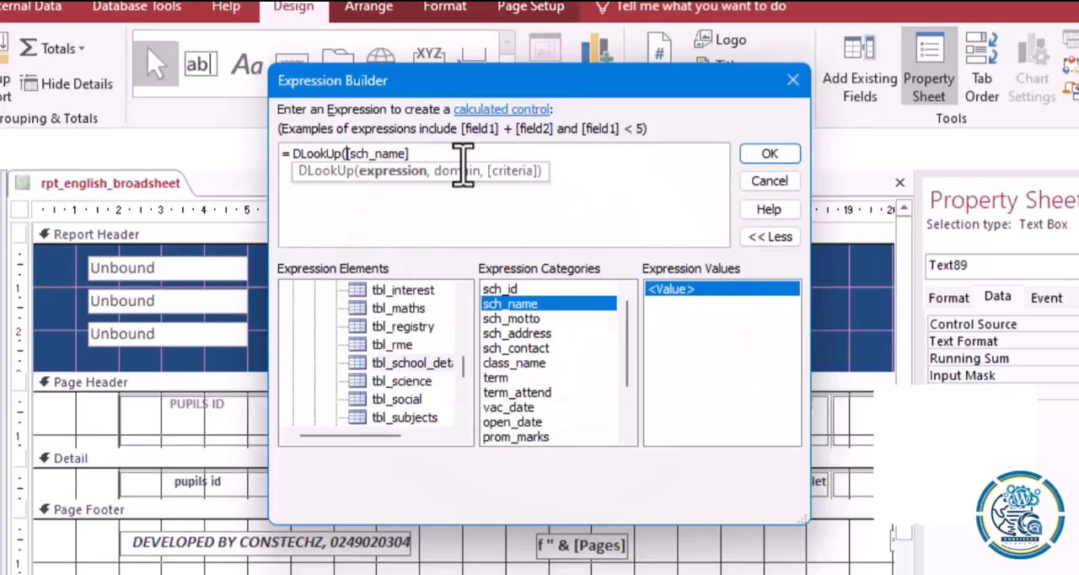
Enclose [sch_name] in double quotation marks and add a comma after it.
{"action": "type", "text": "\""}
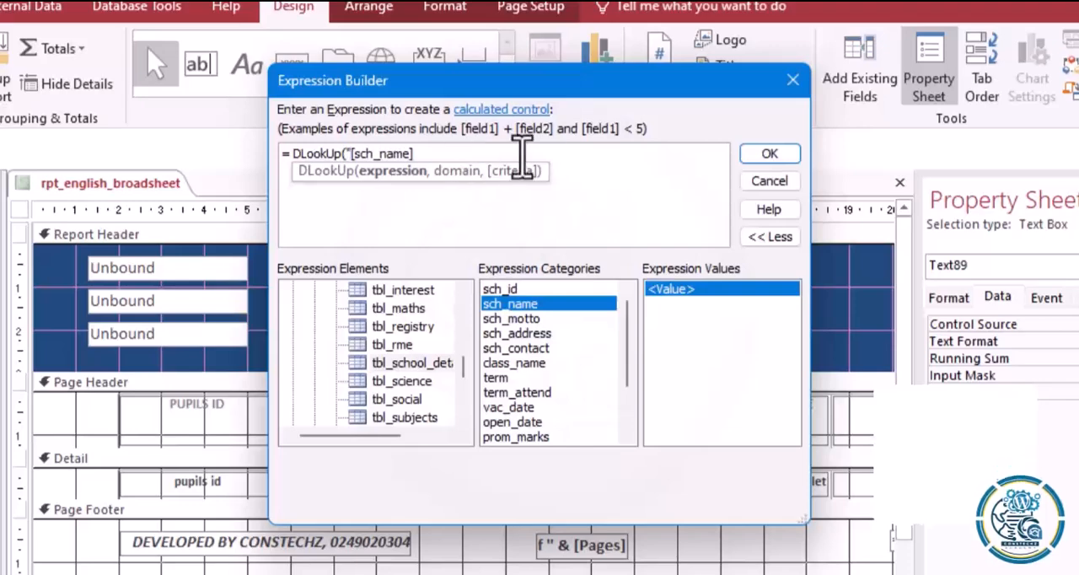
{"action": "left_click", "coordinate": [428, 158]}
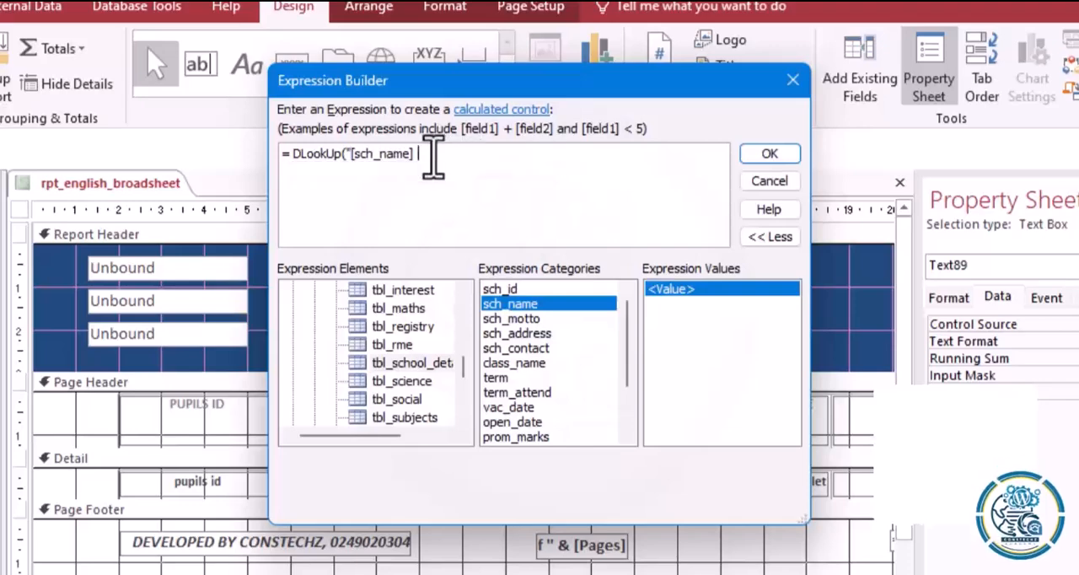
{"action": "type", "text": "\""}
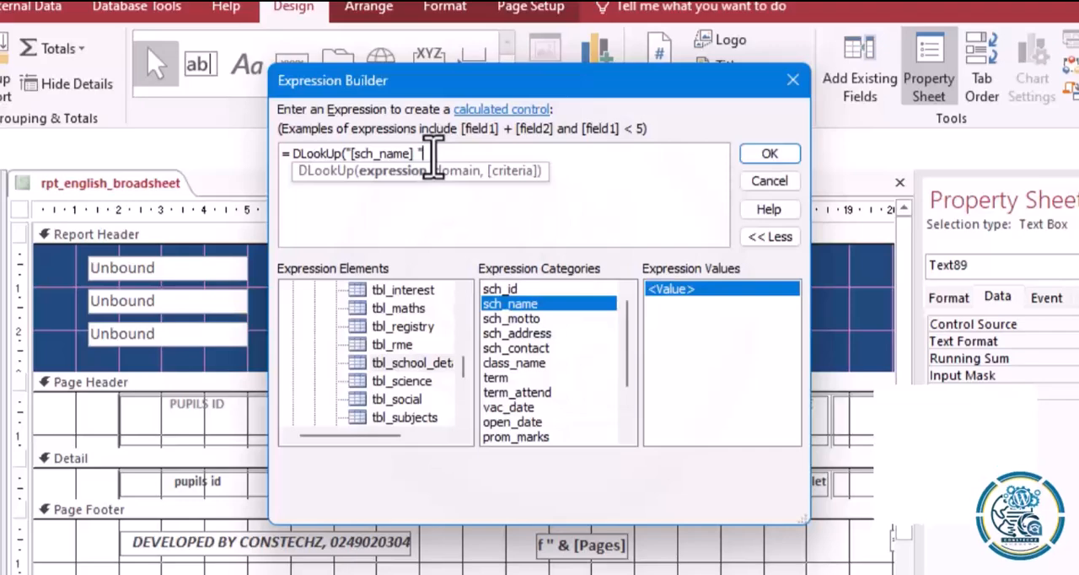
{"action": "key", "text": "BackSpace"}
{"action": "key", "text": "BackSpace"}
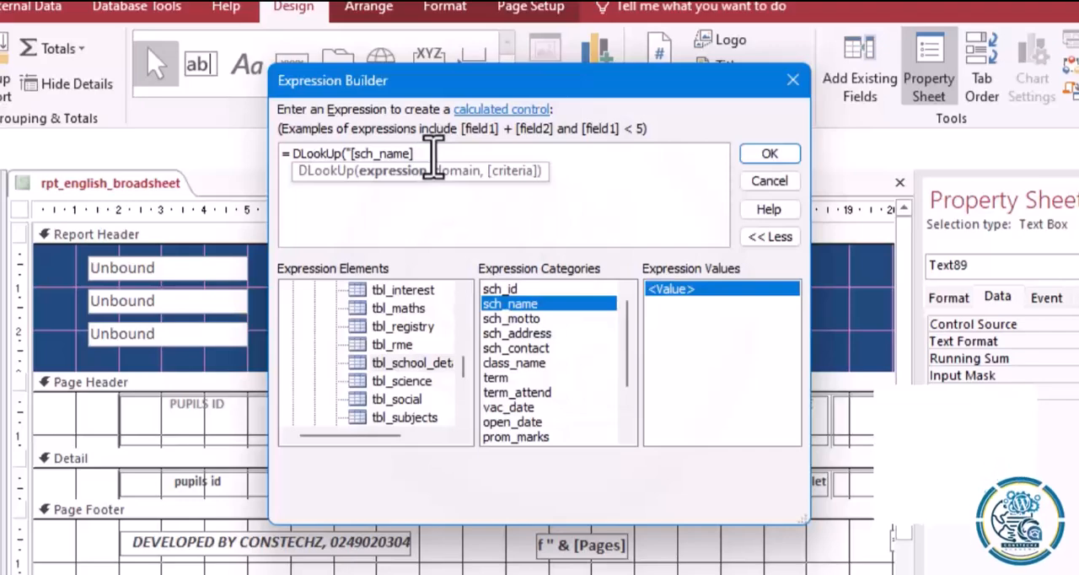
{"action": "type", "text": "\","}
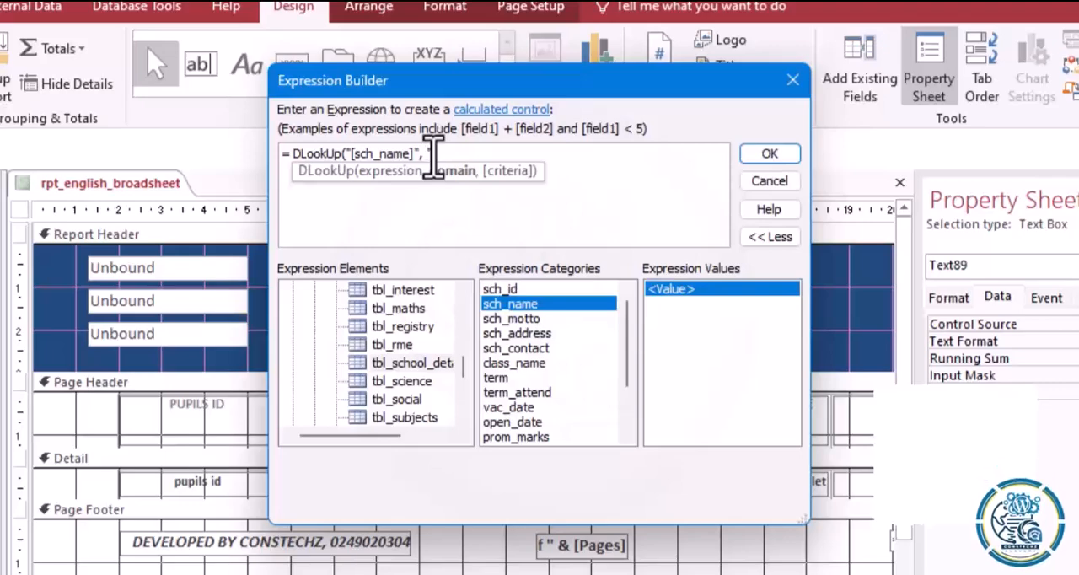
Add " [tbl_school_details]" as the quoted DLookUp domain without a field reference, close the parenthesis, and accept the expression.
{"action": "type", "text": "\""}
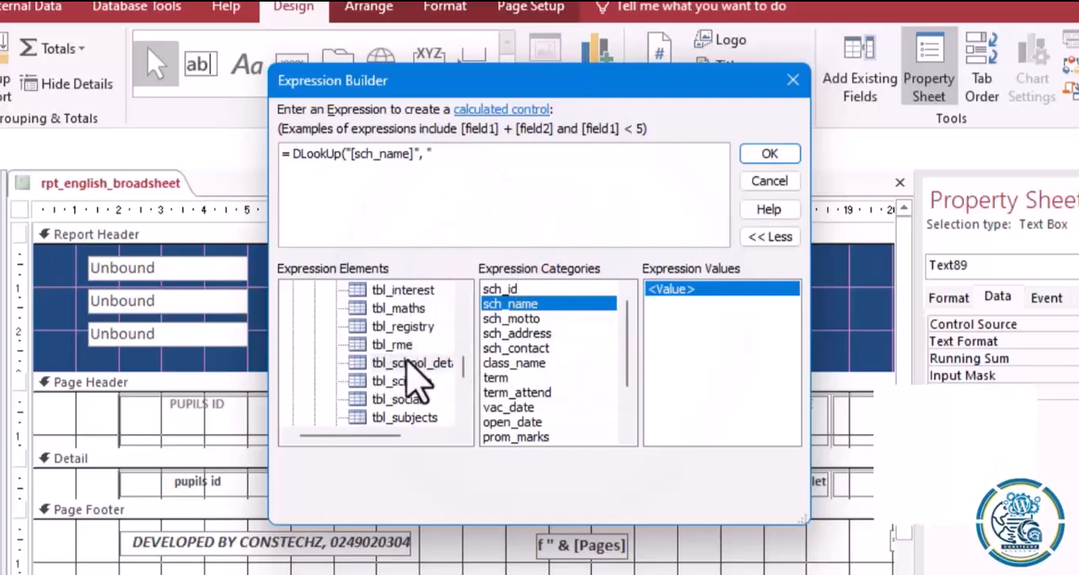
{"action": "double_click", "coordinate": [523, 304]}
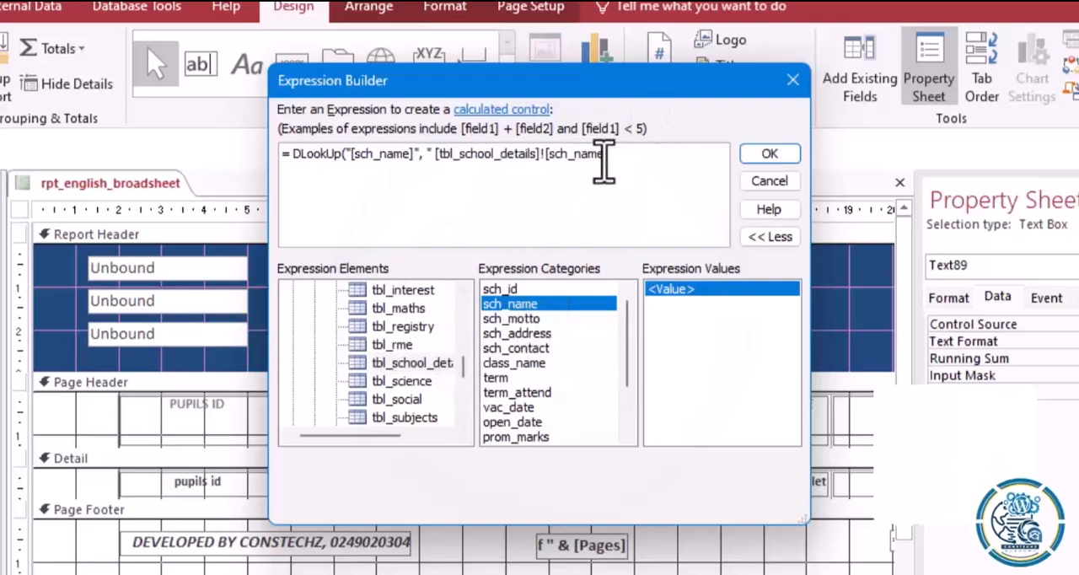
{"action": "key", "text": "BackSpace"}
{"action": "key", "text": "BackSpace"}
{"action": "key", "text": "BackSpace"}
{"action": "key", "text": "BackSpace"}
{"action": "key", "text": "BackSpace"}
{"action": "key", "text": "BackSpace"}
{"action": "key", "text": "BackSpace"}
{"action": "key", "text": "BackSpace"}
{"action": "key", "text": "BackSpace"}
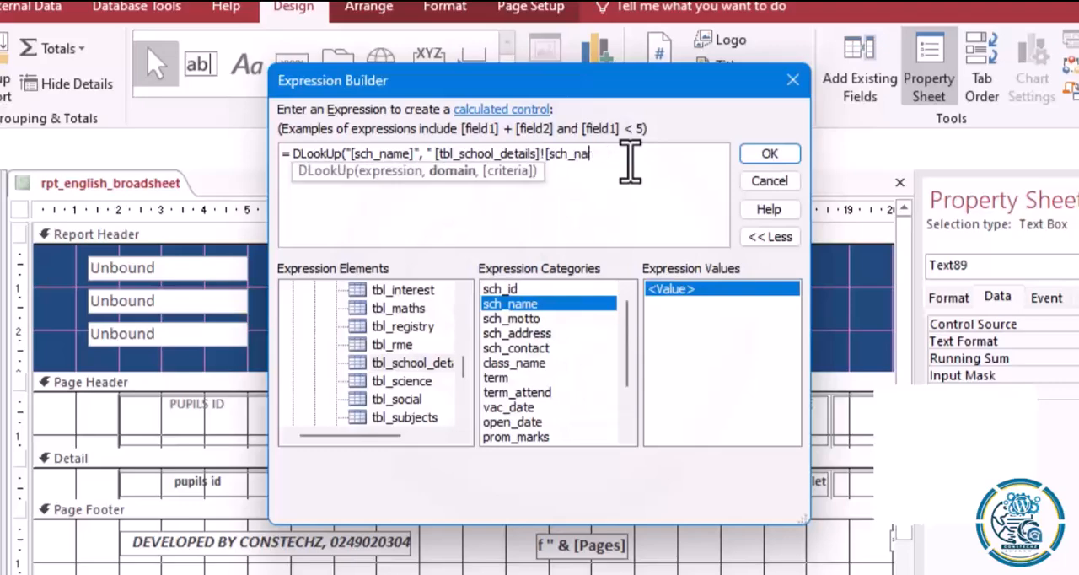
{"action": "key", "text": "BackSpace"}
{"action": "key", "text": "BackSpace"}
{"action": "key", "text": "BackSpace"}
{"action": "type", "text": "\")"}
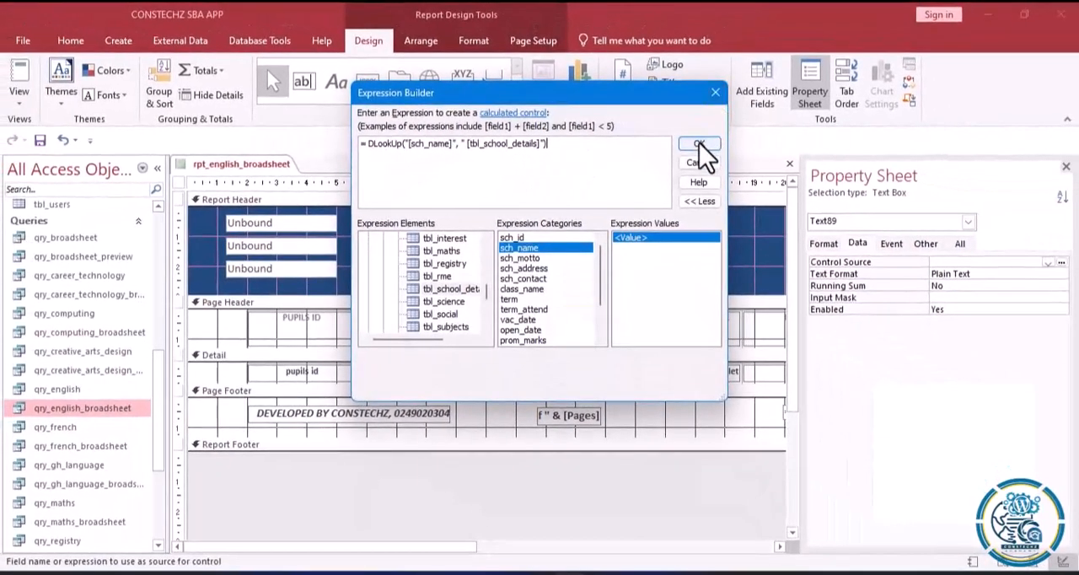
{"action": "left_click", "coordinate": [698, 143]}
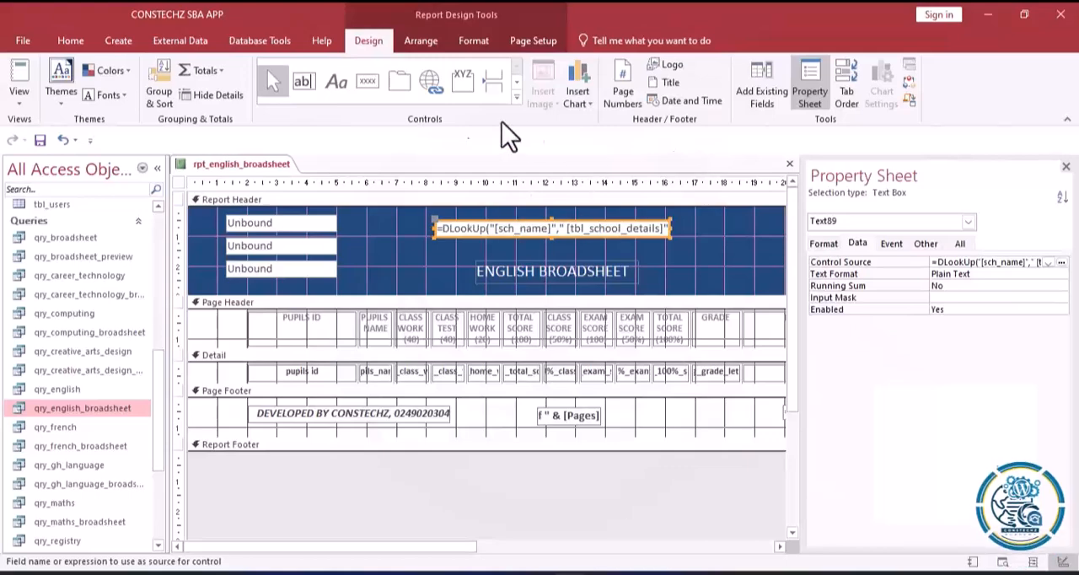
Show the report in Layout View and remove the space before [tbl_school_details] in the wide header box's DLookUp expression.
{"action": "left_click", "coordinate": [24, 99]}
{"action": "left_click", "coordinate": [41, 203]}
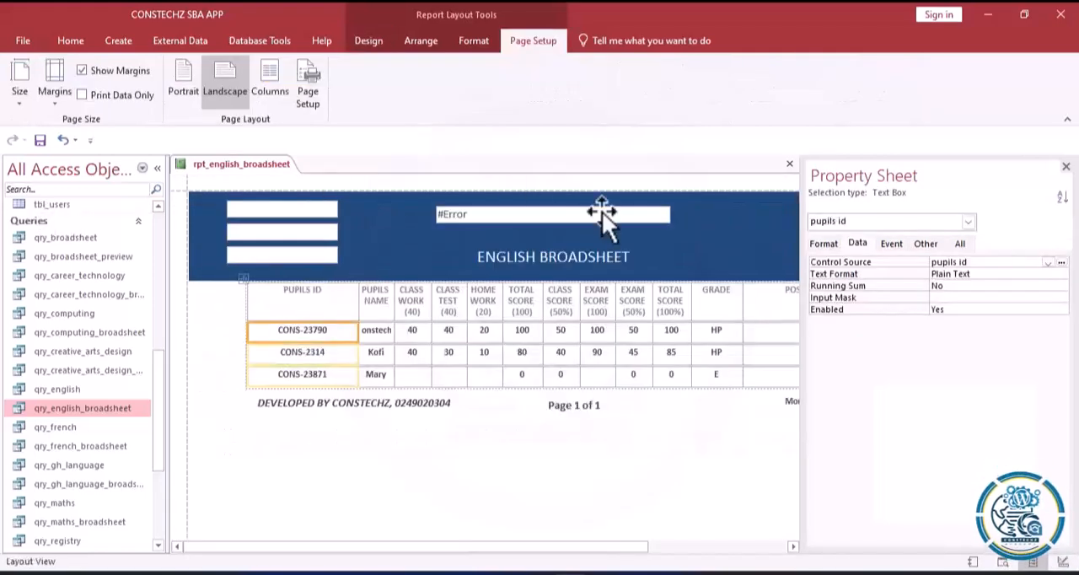
{"action": "left_click", "coordinate": [497, 221]}
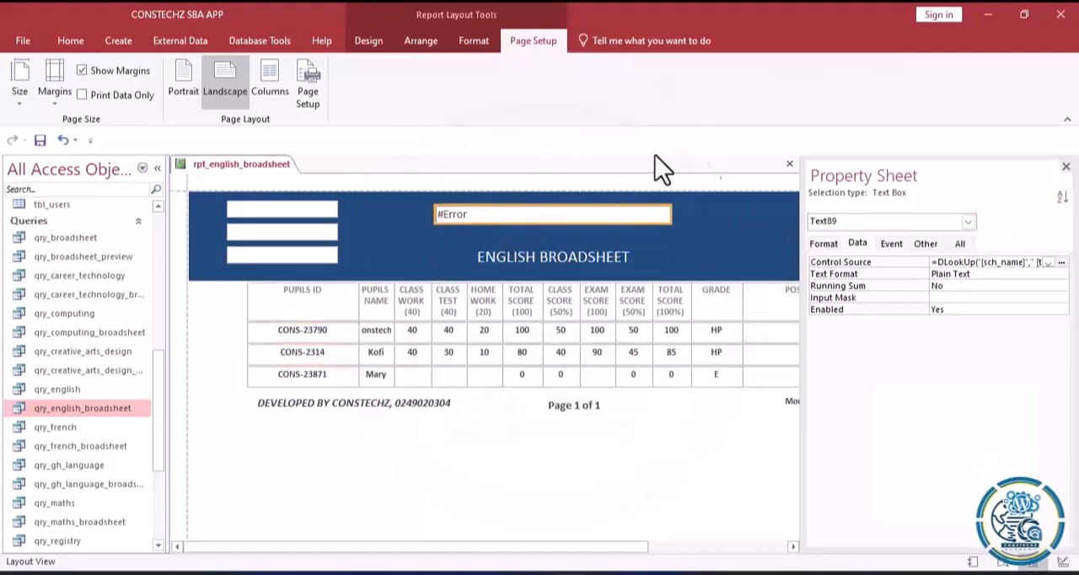
{"action": "left_click", "coordinate": [1062, 262]}
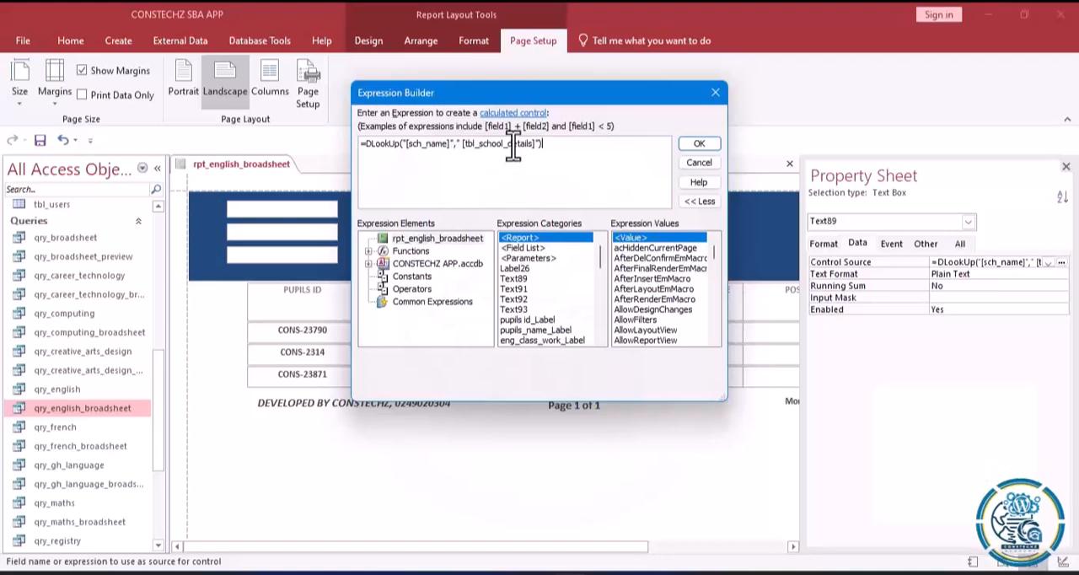
{"action": "left_click", "coordinate": [464, 145]}
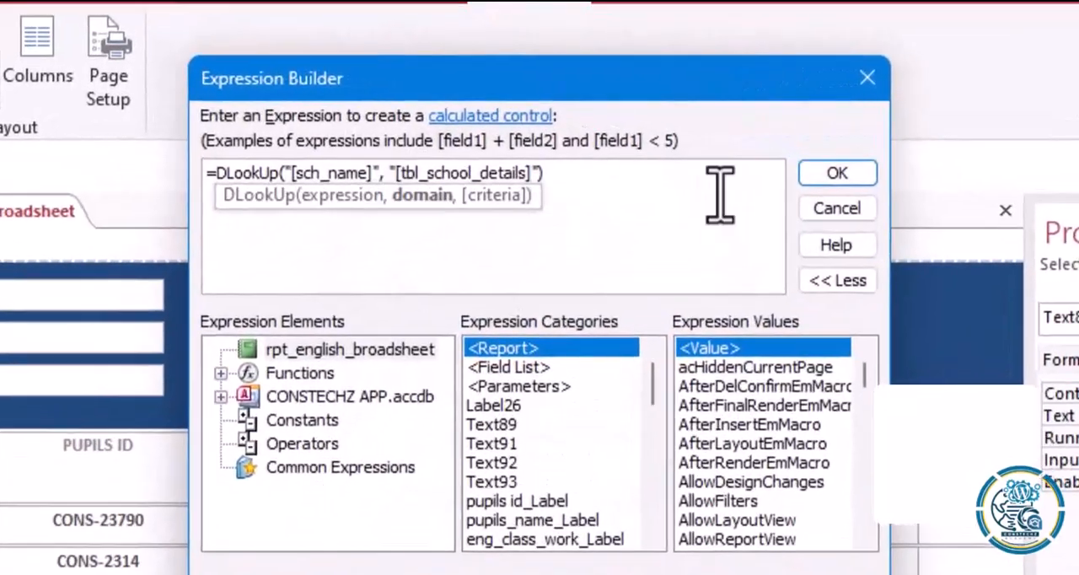
{"action": "left_click", "coordinate": [830, 177]}
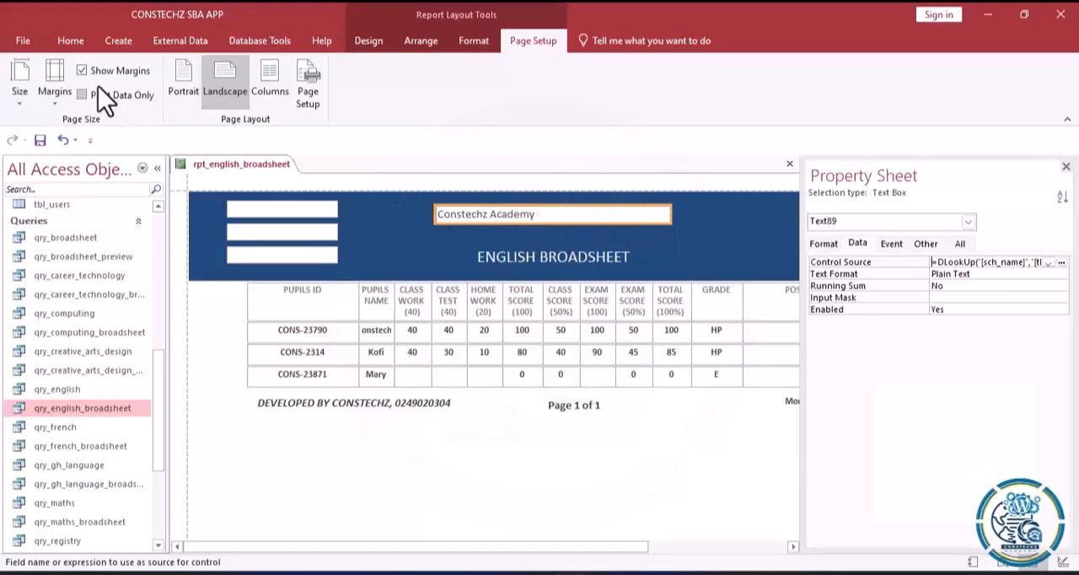
{"action": "left_click", "coordinate": [369, 46]}
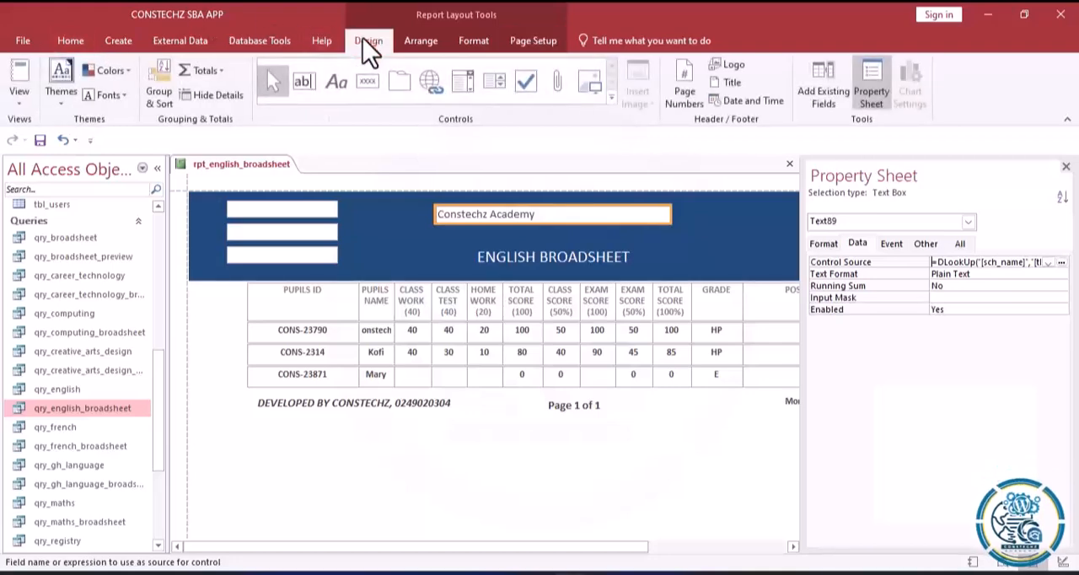
Make both the fill and the outline of the school name text box in the report header transparent.
{"action": "left_click", "coordinate": [473, 42]}
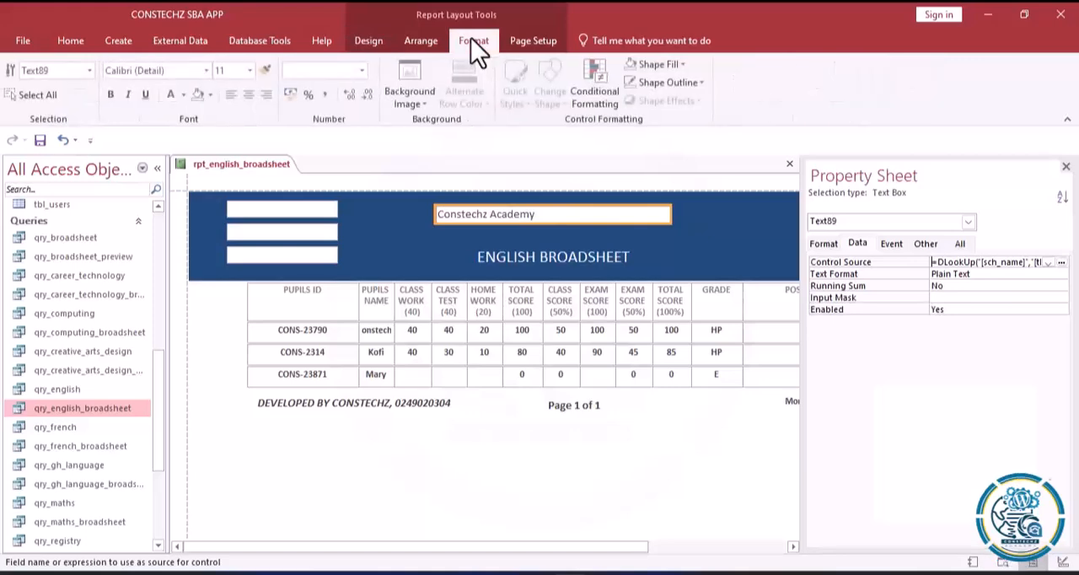
{"action": "left_click", "coordinate": [684, 65]}
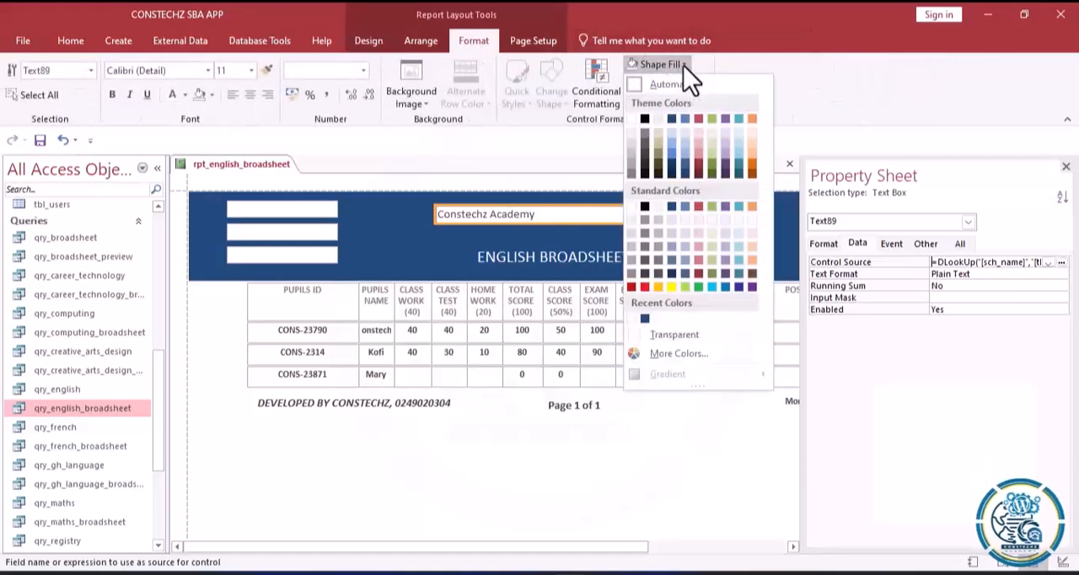
{"action": "left_click", "coordinate": [661, 340]}
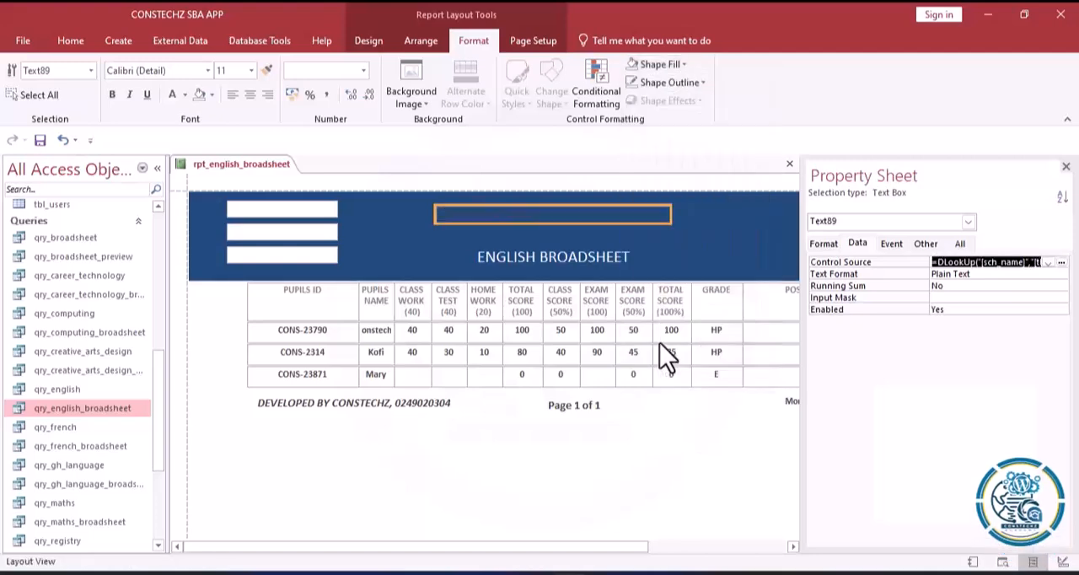
{"action": "left_click", "coordinate": [703, 83]}
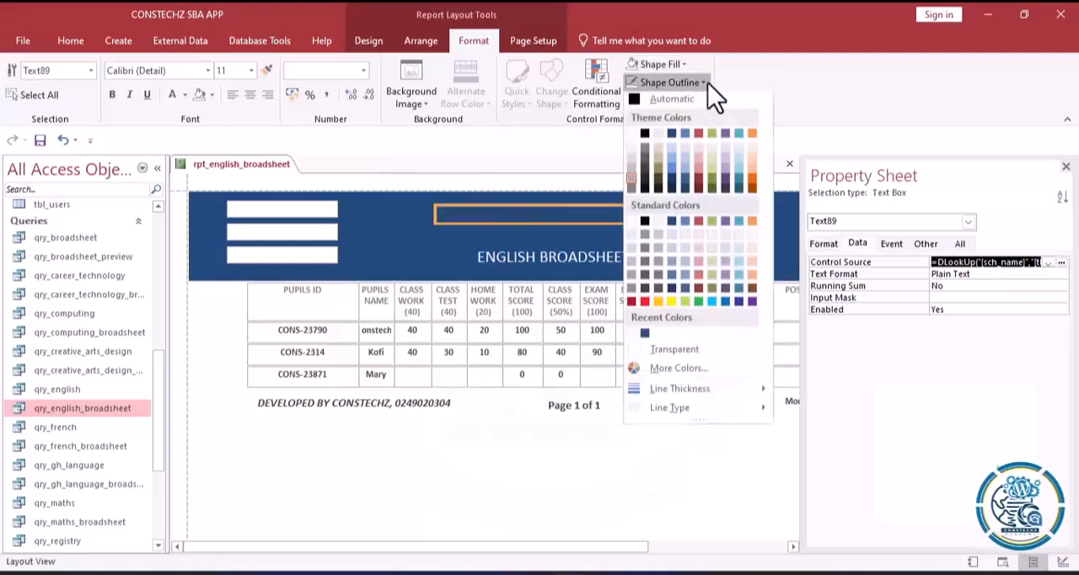
{"action": "left_click", "coordinate": [659, 354]}
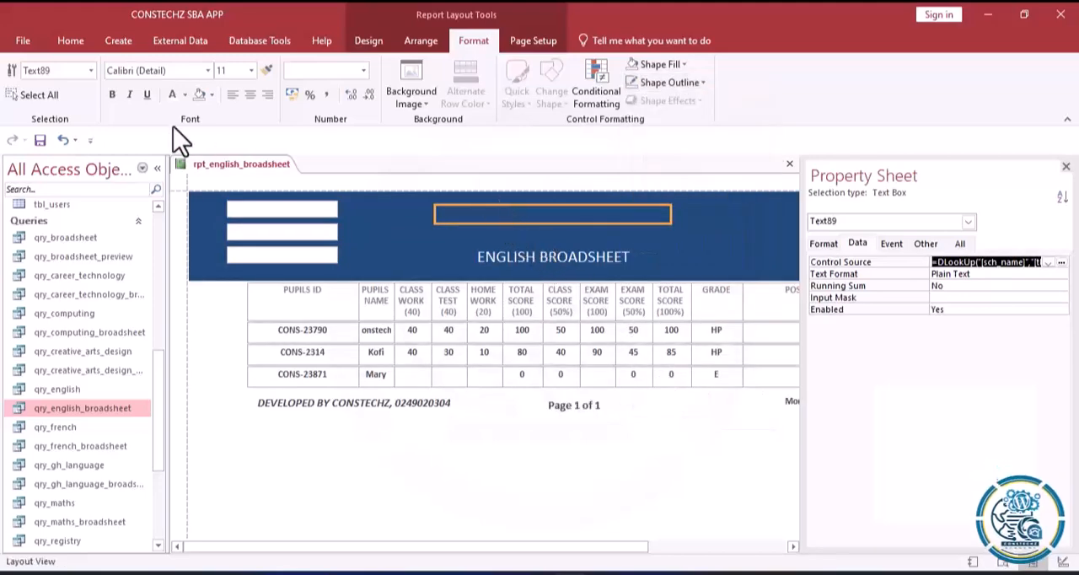
Make the school name text bold and white, and narrow its text box around the name.
{"action": "left_click", "coordinate": [113, 95]}
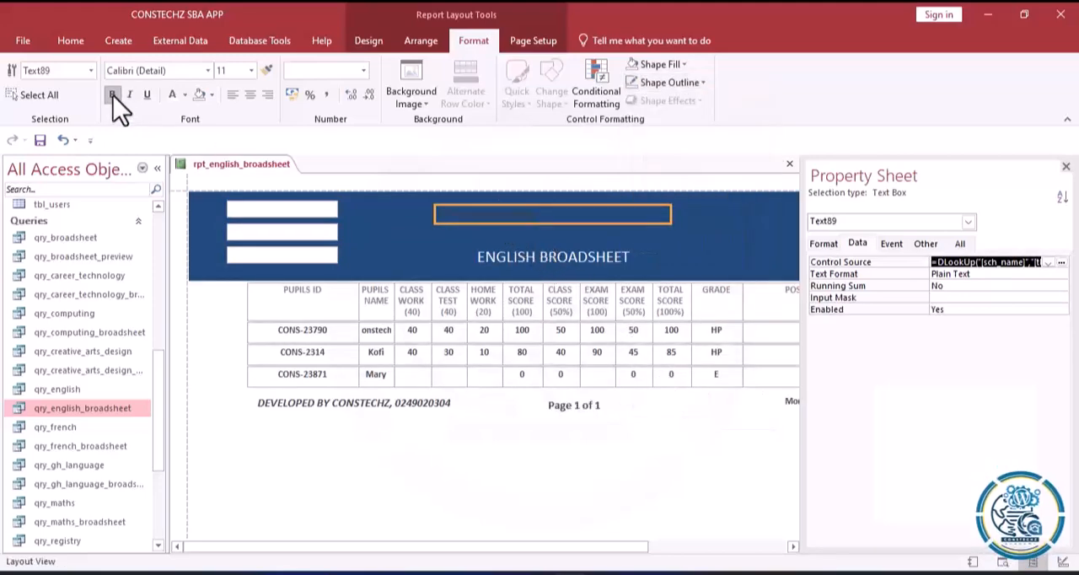
{"action": "left_click", "coordinate": [171, 92]}
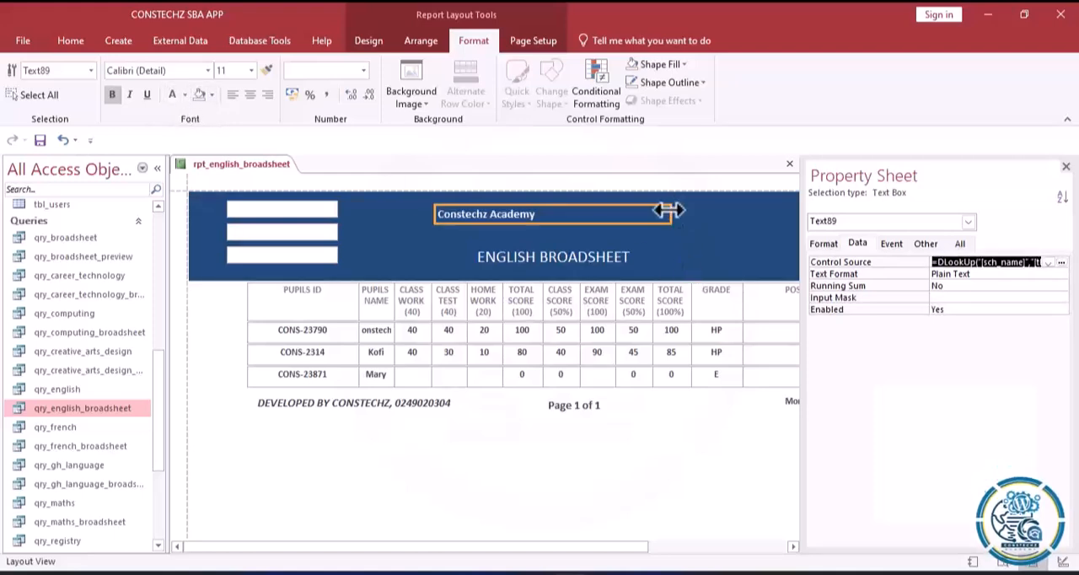
{"action": "left_click_drag", "start_coordinate": [669, 211], "coordinate": [606, 217]}
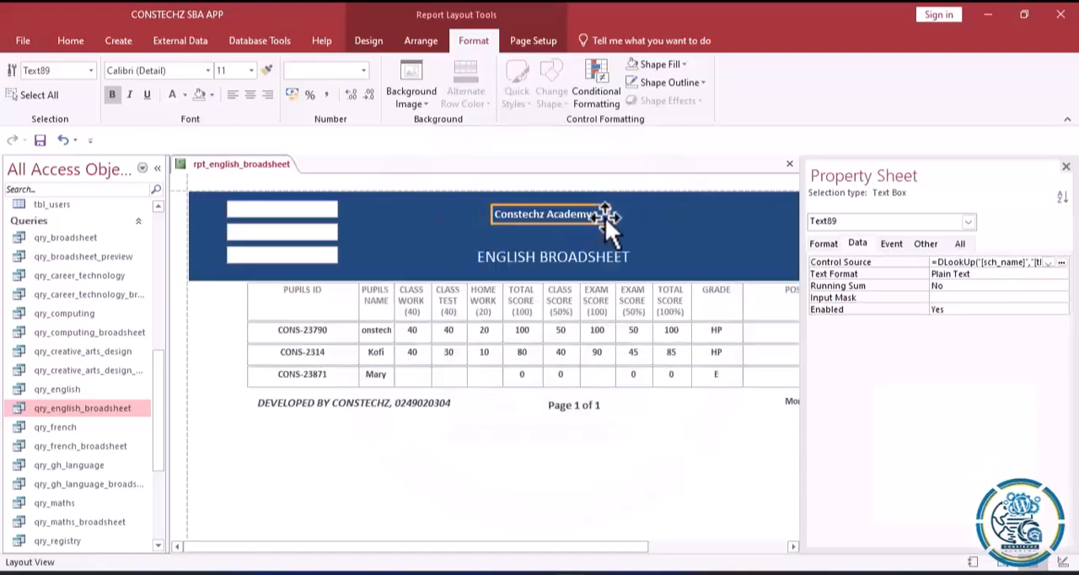
Set the school name's font size to 18 and widen its text box to fit the whole name.
{"action": "left_click", "coordinate": [252, 70]}
{"action": "left_click", "coordinate": [224, 179]}
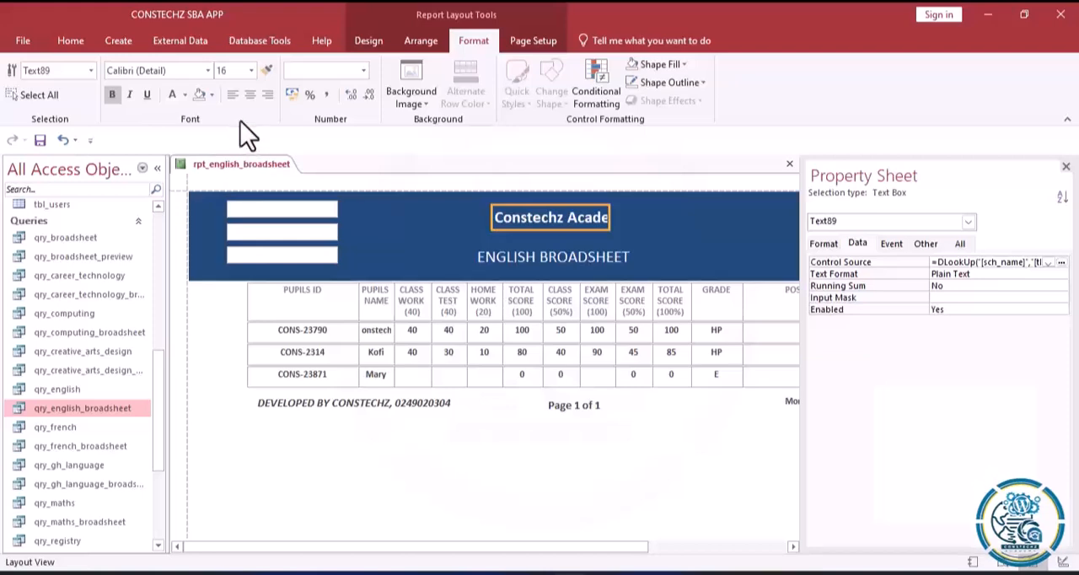
{"action": "left_click", "coordinate": [251, 71]}
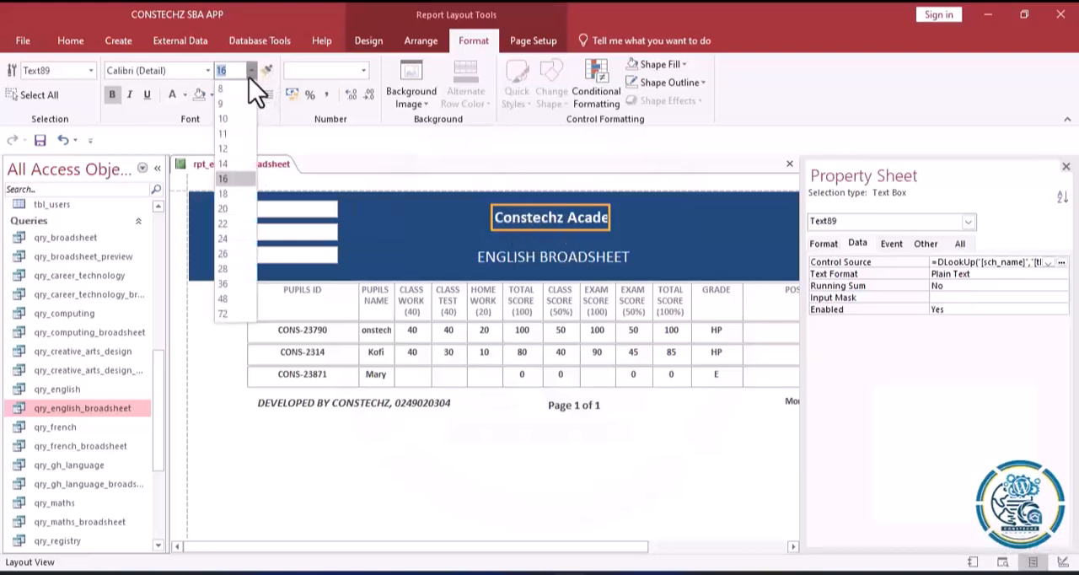
{"action": "left_click", "coordinate": [228, 194]}
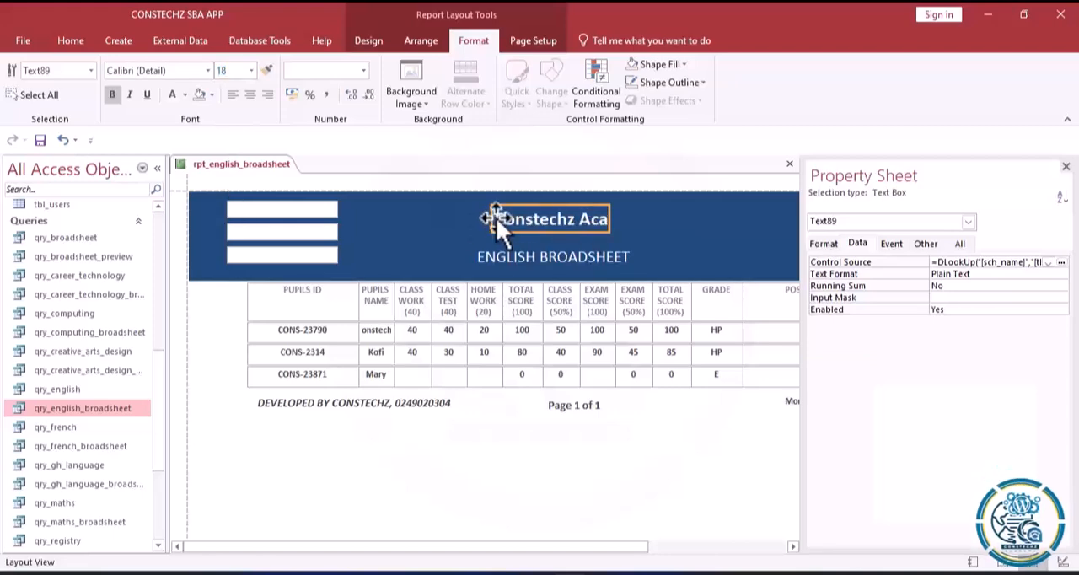
{"action": "left_click_drag", "start_coordinate": [487, 212], "coordinate": [461, 211]}
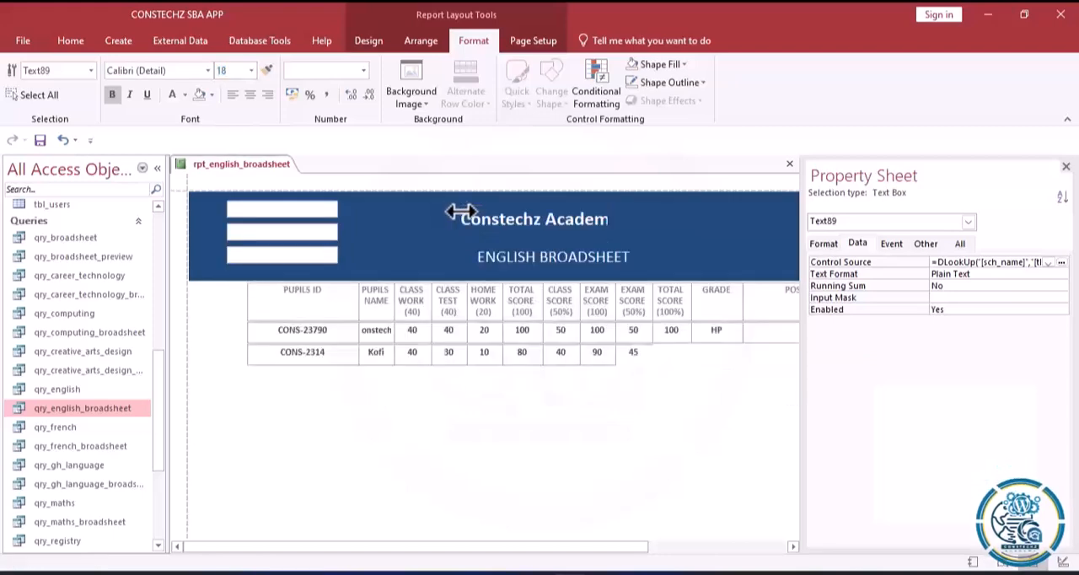
{"action": "left_click_drag", "start_coordinate": [641, 220], "coordinate": [671, 220]}
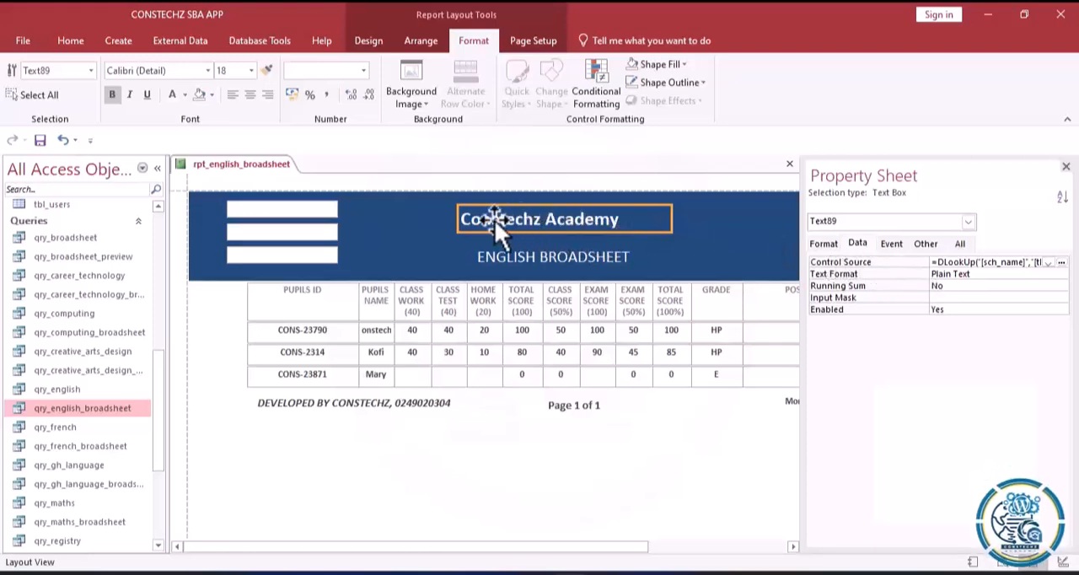
Move the ENGLISH BROADSHEET label up directly beneath the school name and format it as bold, size 12.
{"action": "left_click", "coordinate": [554, 257]}
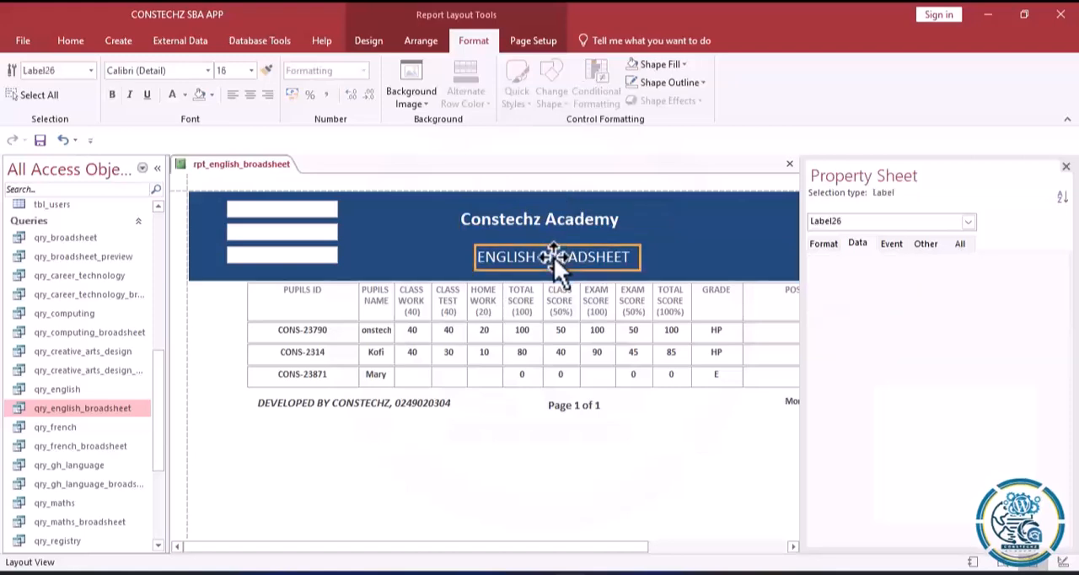
{"action": "left_click_drag", "start_coordinate": [549, 257], "coordinate": [538, 245]}
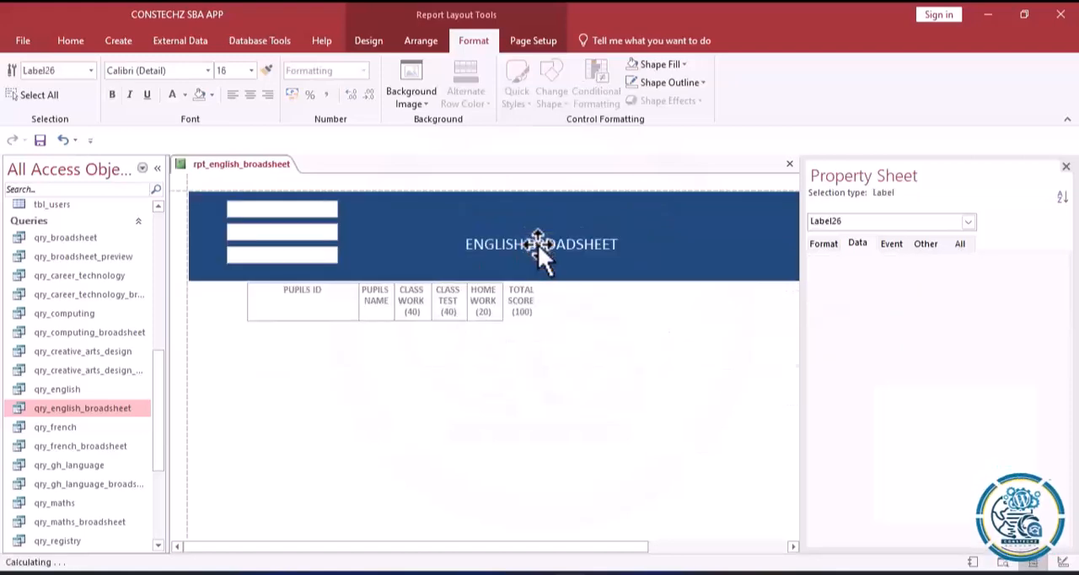
{"action": "left_click", "coordinate": [251, 70]}
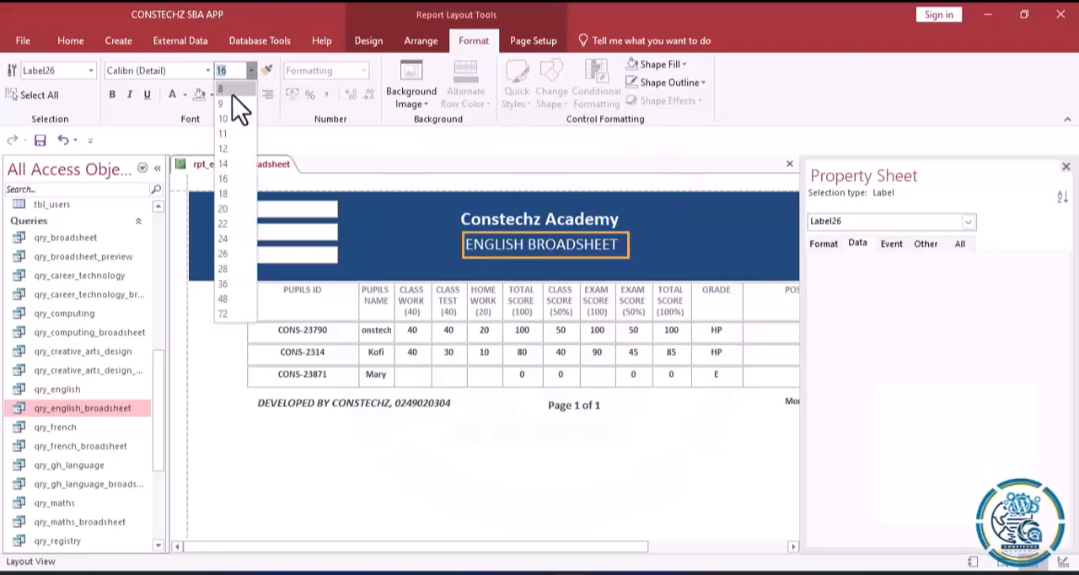
{"action": "left_click", "coordinate": [225, 164]}
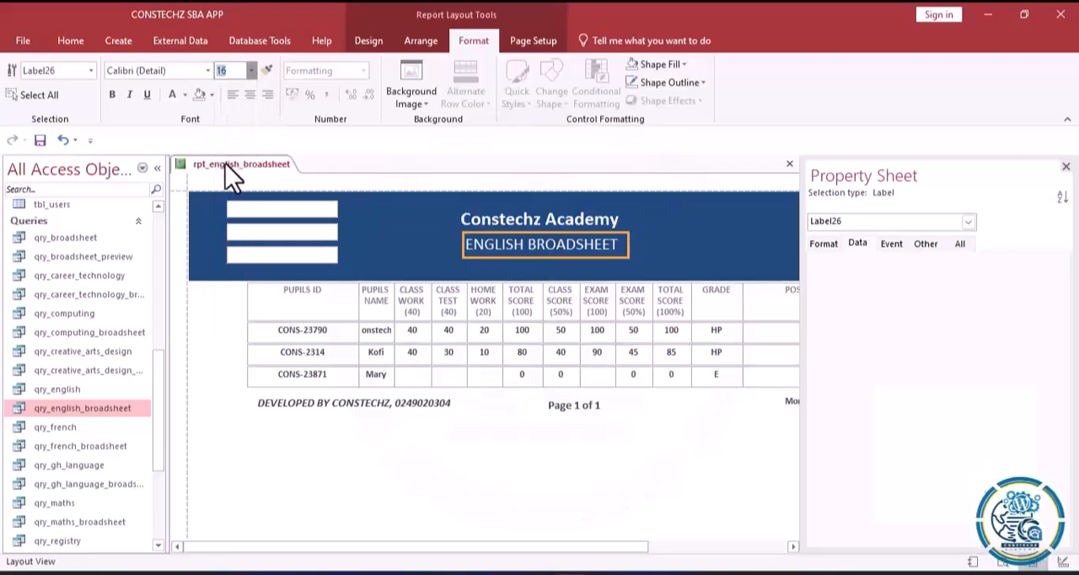
{"action": "left_click", "coordinate": [113, 93]}
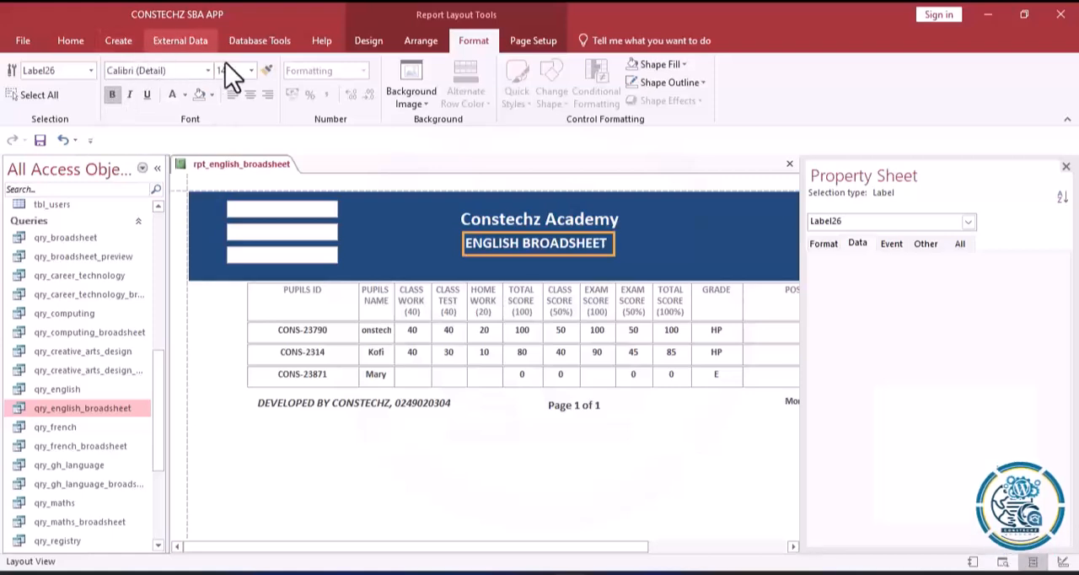
{"action": "left_click", "coordinate": [249, 70]}
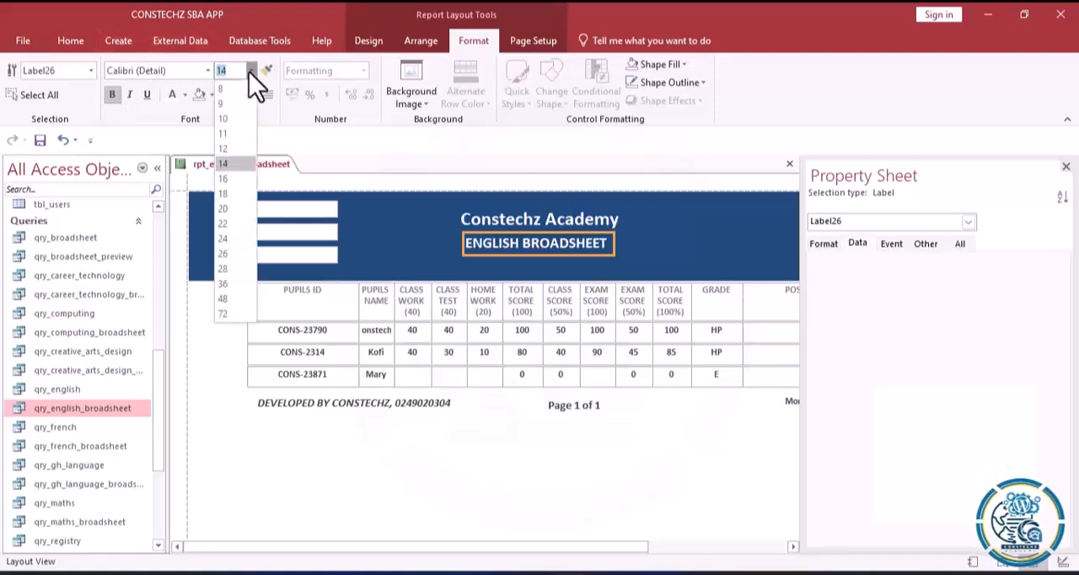
{"action": "left_click", "coordinate": [222, 152]}
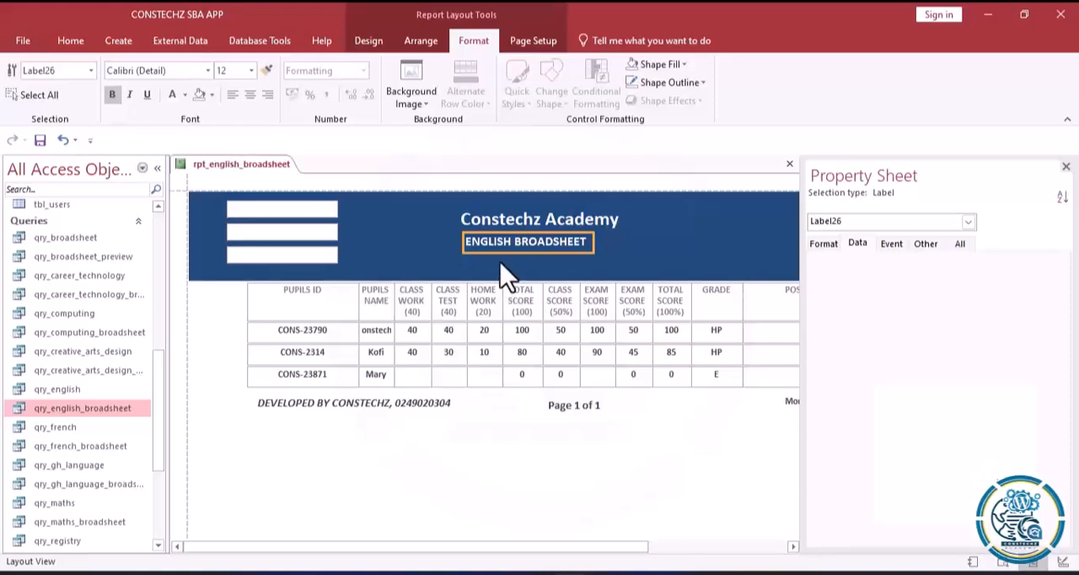
{"action": "left_click_drag", "start_coordinate": [526, 245], "coordinate": [547, 244]}
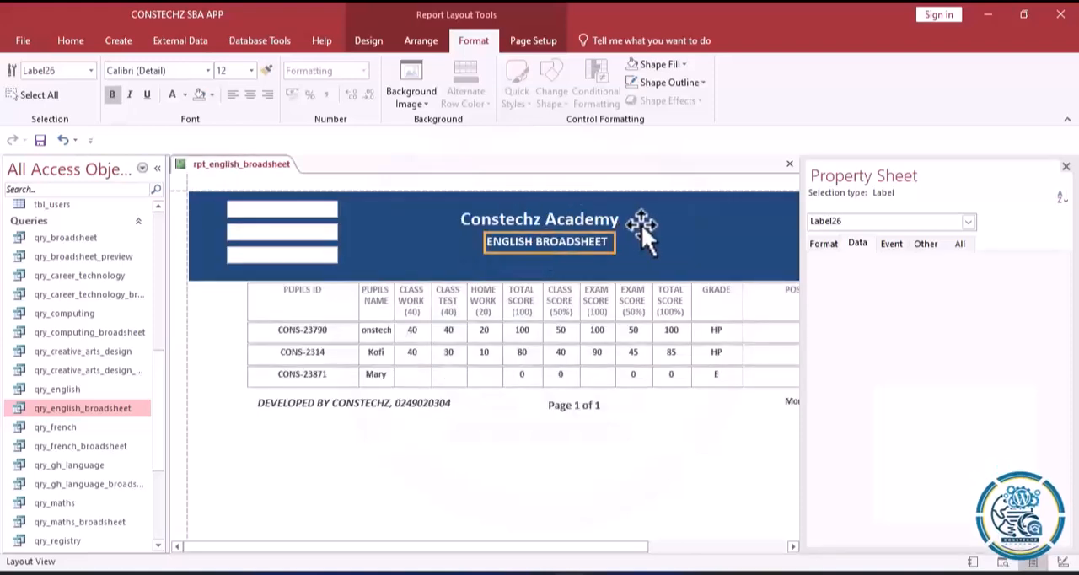
Narrow the school name text box to fit its text and centre the ENGLISH BROADSHEET label beneath it.
{"action": "left_click", "coordinate": [581, 219]}
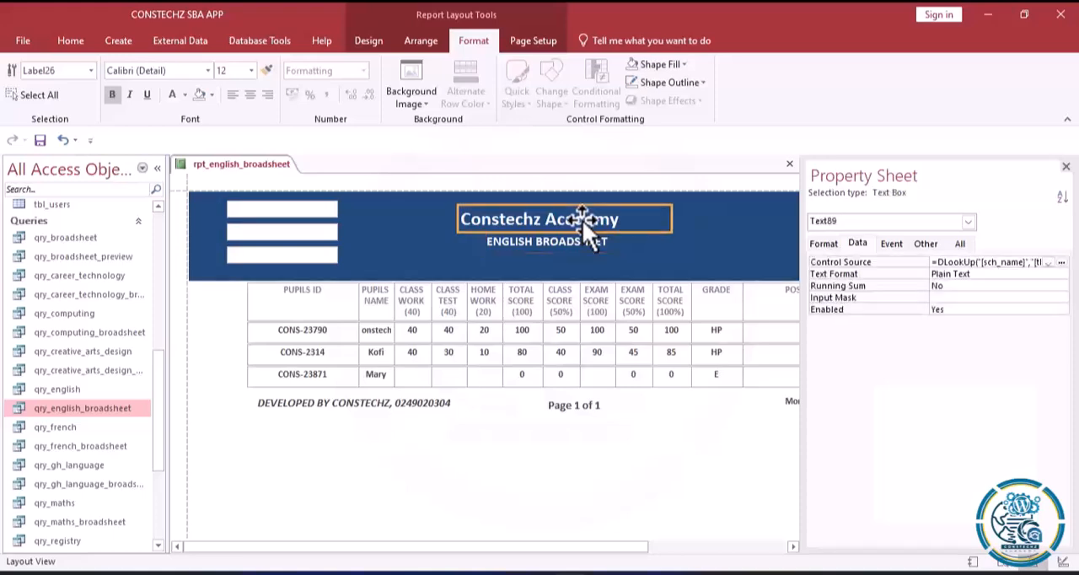
{"action": "left_click", "coordinate": [668, 218]}
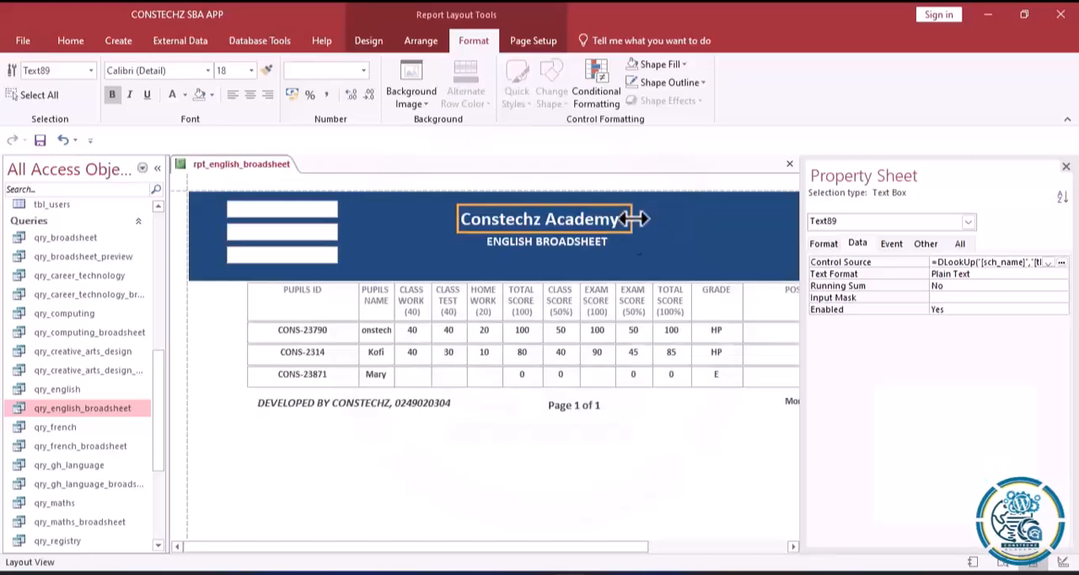
{"action": "left_click", "coordinate": [550, 244]}
{"action": "left_click_drag", "start_coordinate": [550, 245], "coordinate": [542, 245]}
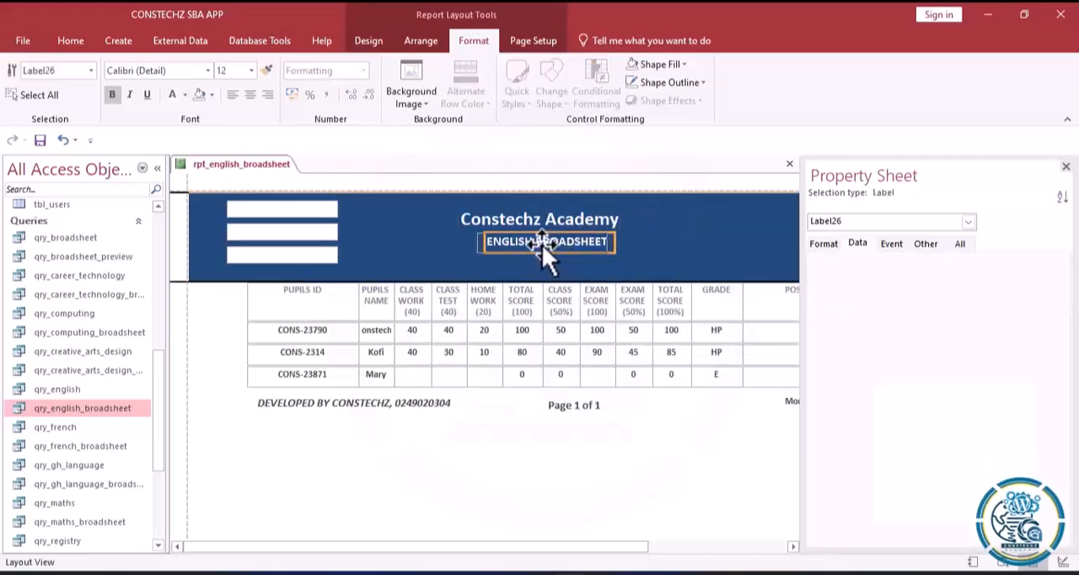
{"action": "left_click", "coordinate": [641, 233]}
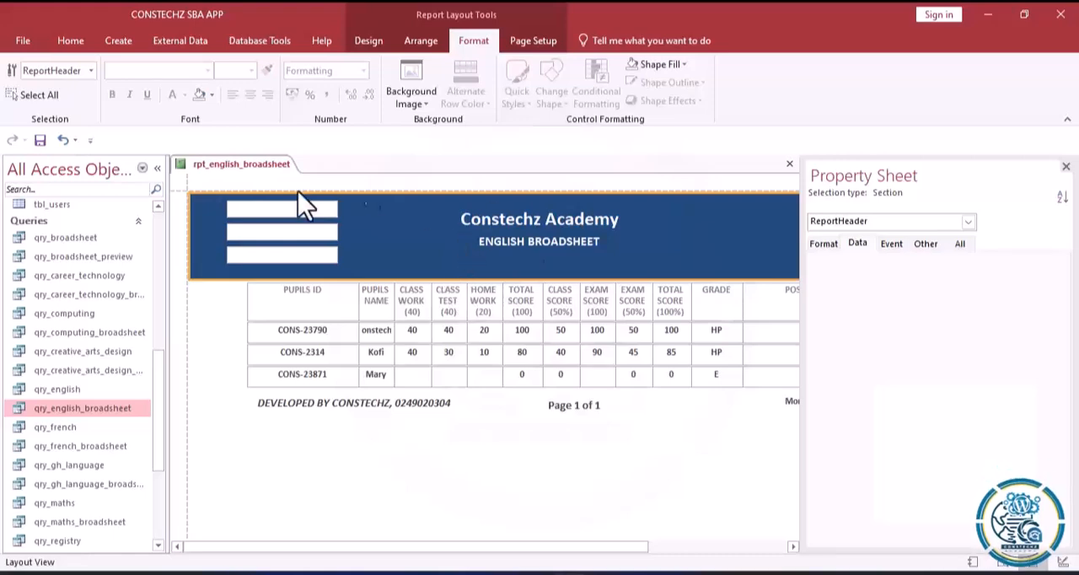
Open the expression builder for the top empty header text box's control source and enter = "ACADEMIC YEAR: " as the start.
{"action": "left_click", "coordinate": [286, 211]}
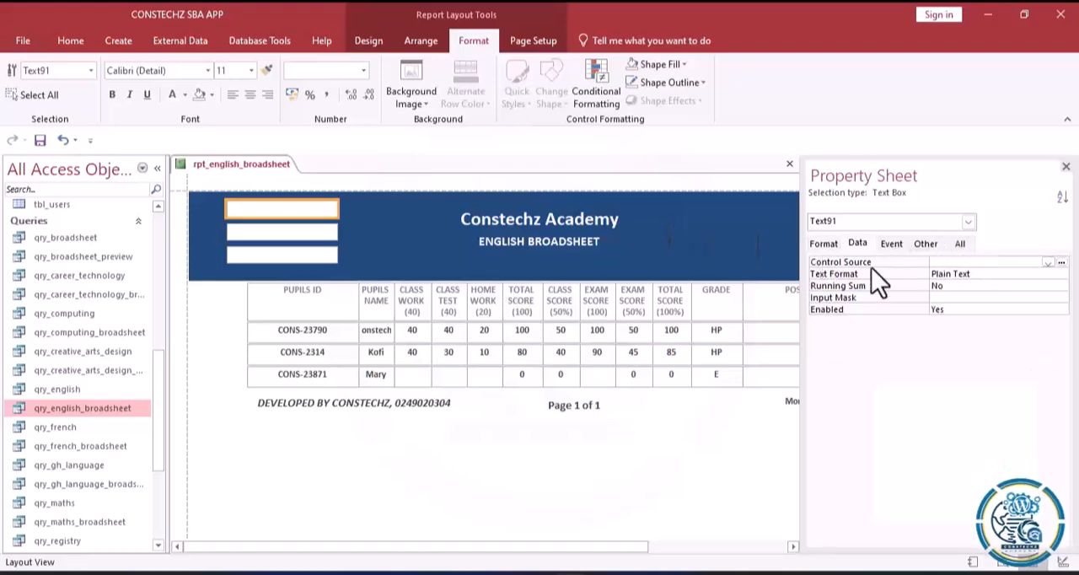
{"action": "left_click", "coordinate": [1061, 263]}
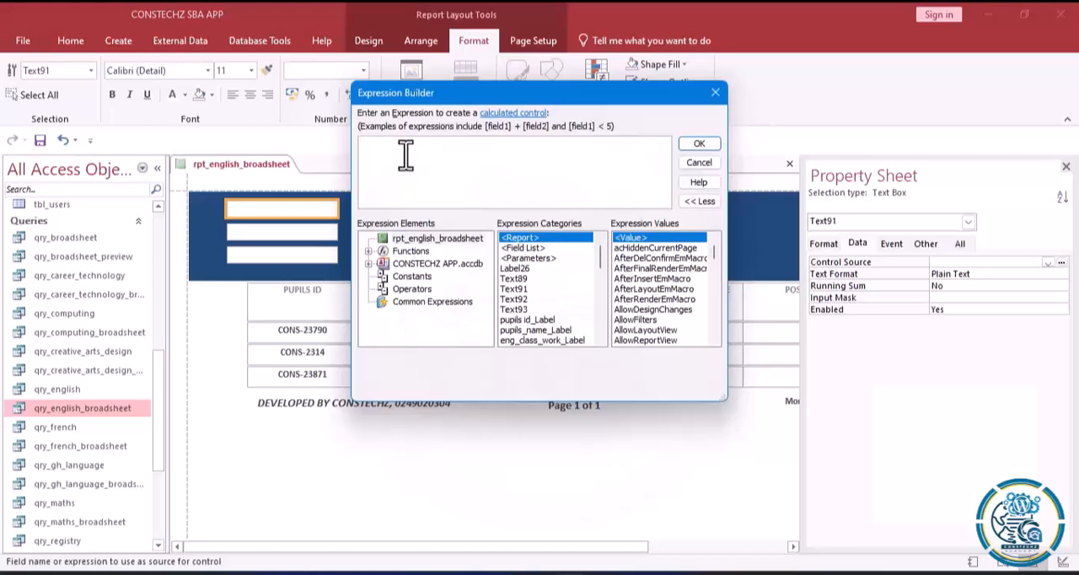
{"action": "type", "text": "= \""}
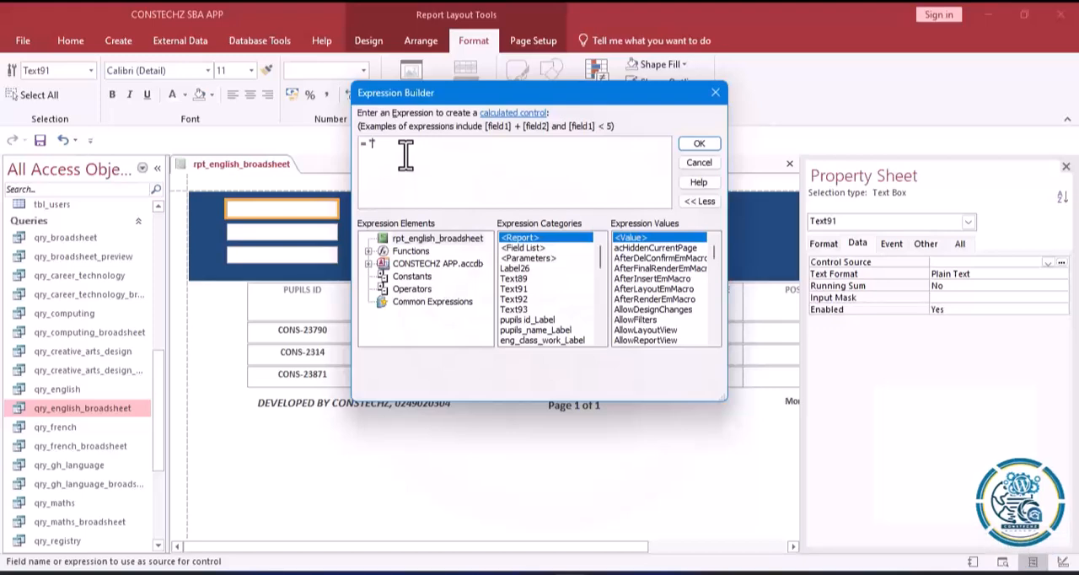
{"action": "key", "text": "Caps_Lock"}
{"action": "type", "text": "ACAD"}
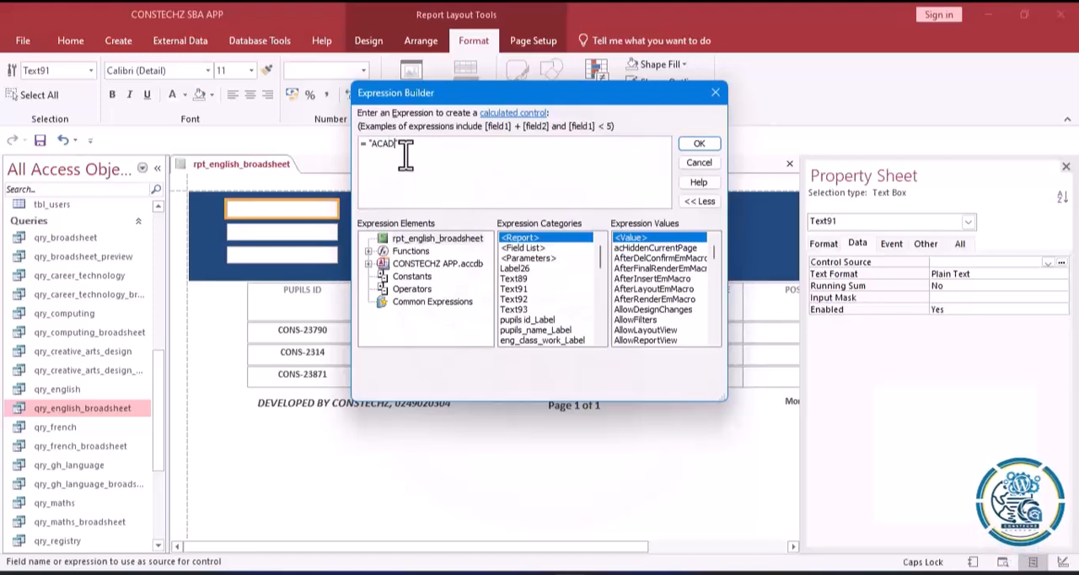
{"action": "type", "text": "EMIC Y"}
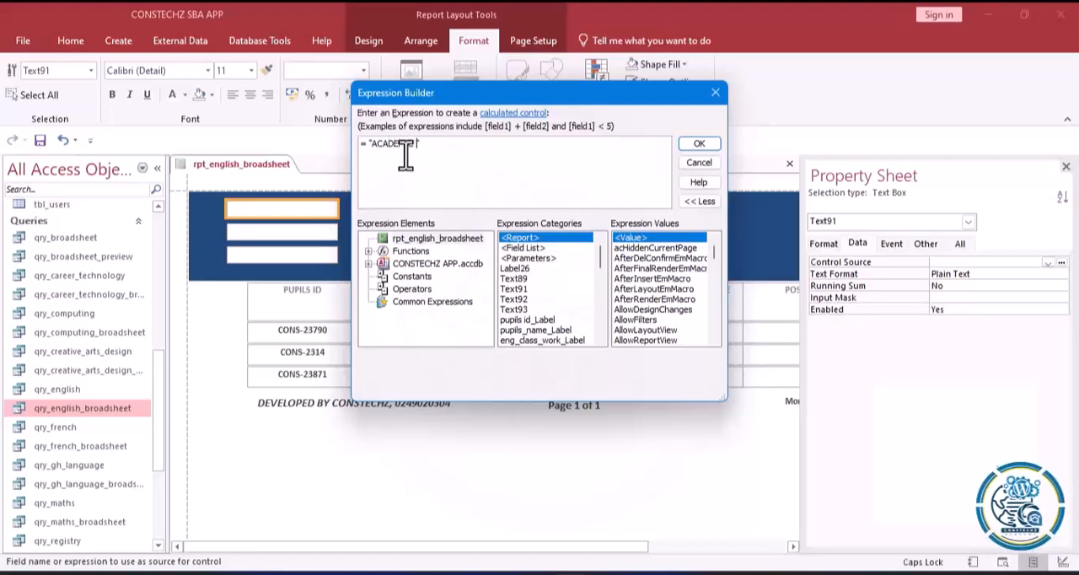
{"action": "type", "text": "A"}
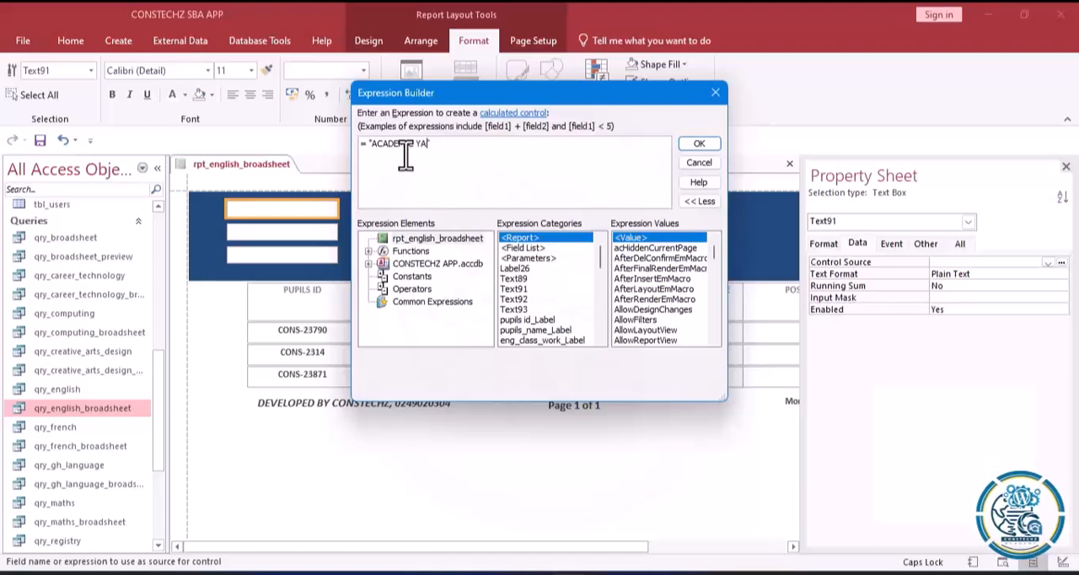
{"action": "key", "text": "BackSpace"}
{"action": "type", "text": "EAR"}
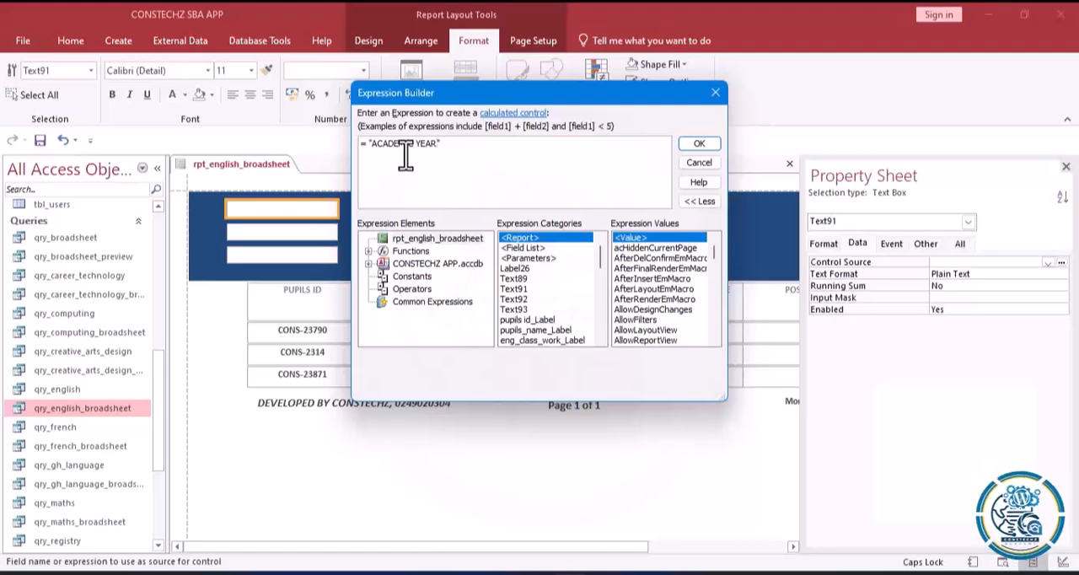
{"action": "type", "text": ":"}
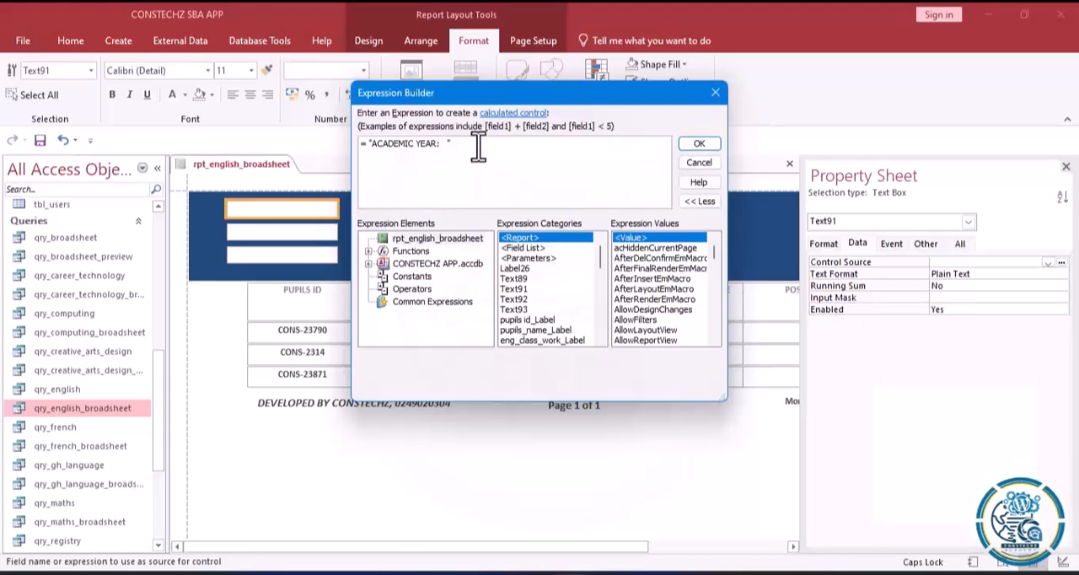
{"action": "type", "text": "\""}
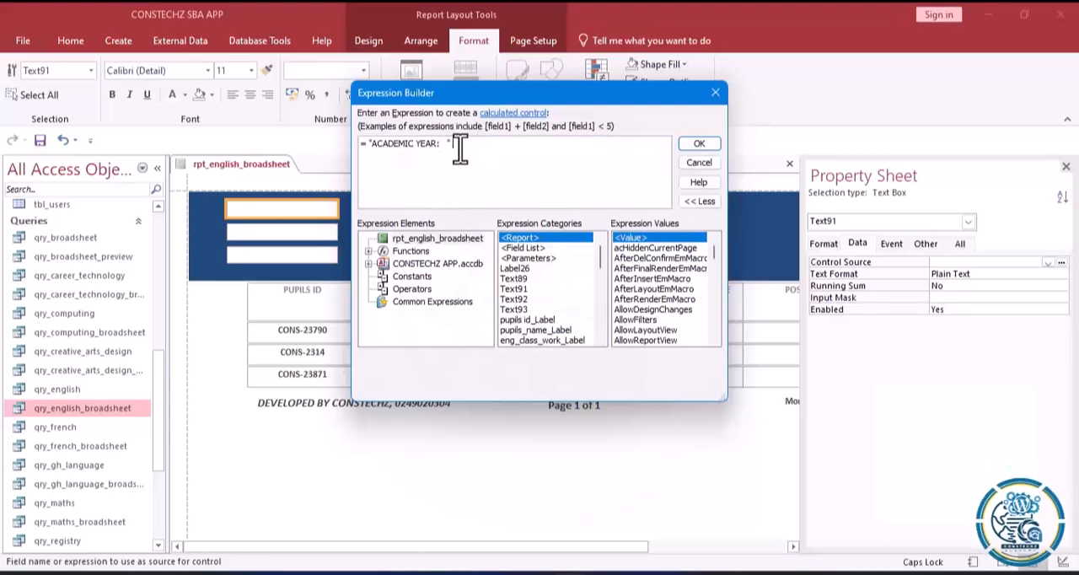
{"action": "type", "text": " &"}
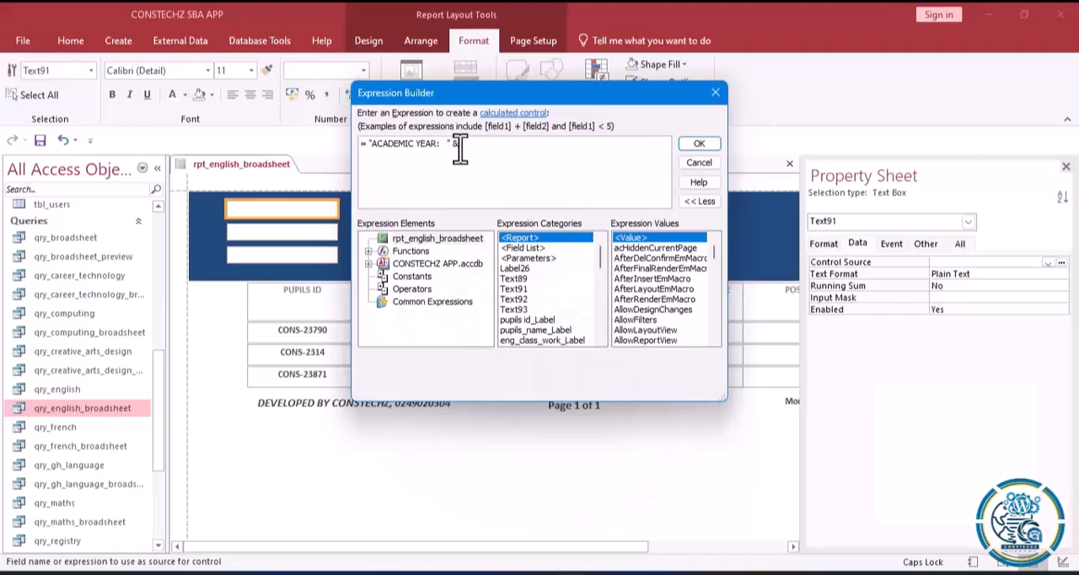
Extend the expression with & Format(Date(), "yyyy" to append the current year after the ACADEMIC YEAR text.
{"action": "type", "text": "Fo"}
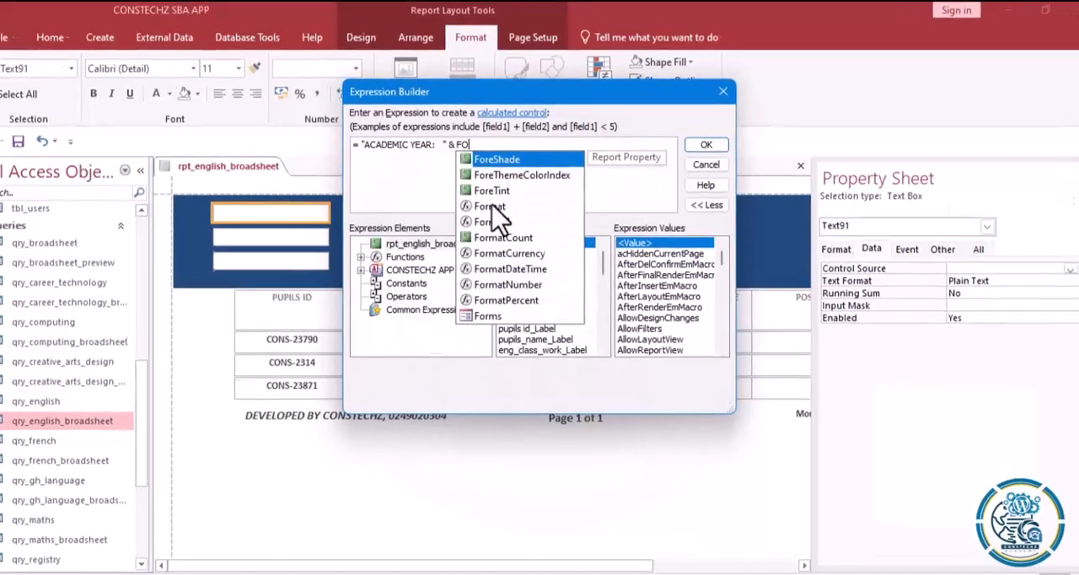
{"action": "double_click", "coordinate": [493, 202]}
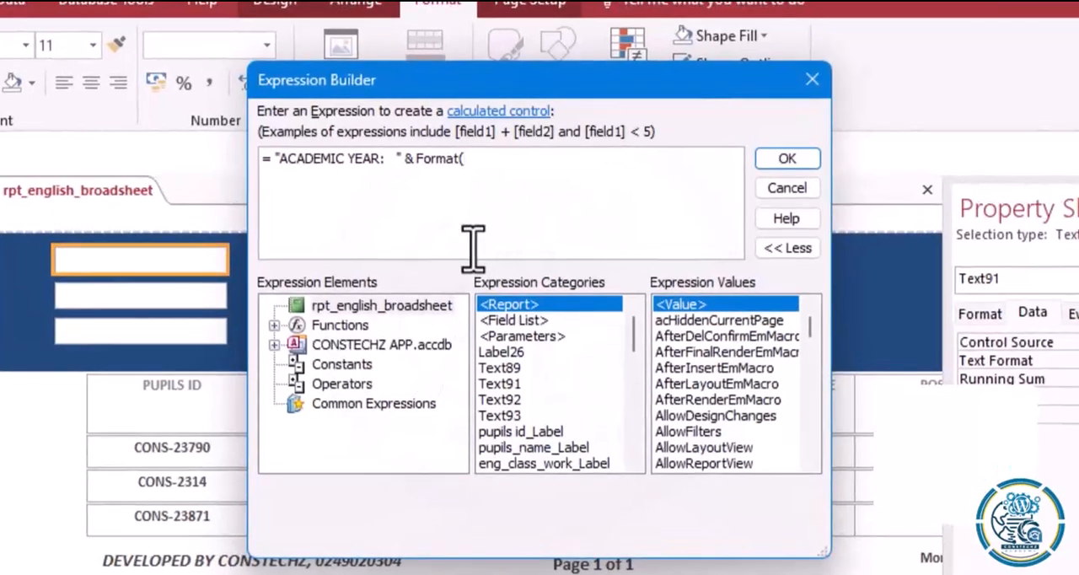
{"action": "type", "text": "DA"}
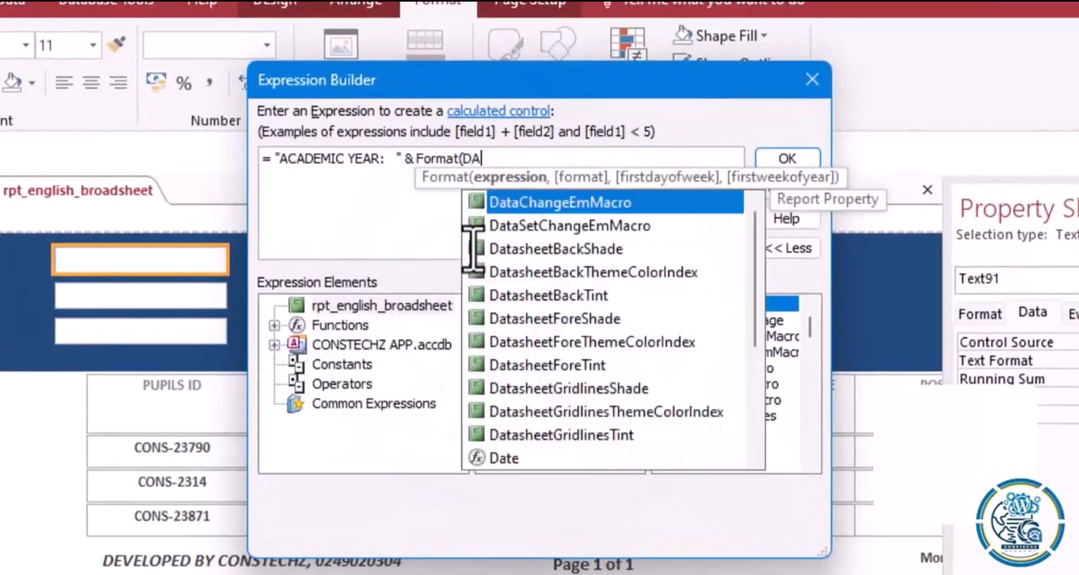
{"action": "left_click", "coordinate": [493, 458]}
{"action": "double_click", "coordinate": [493, 458]}
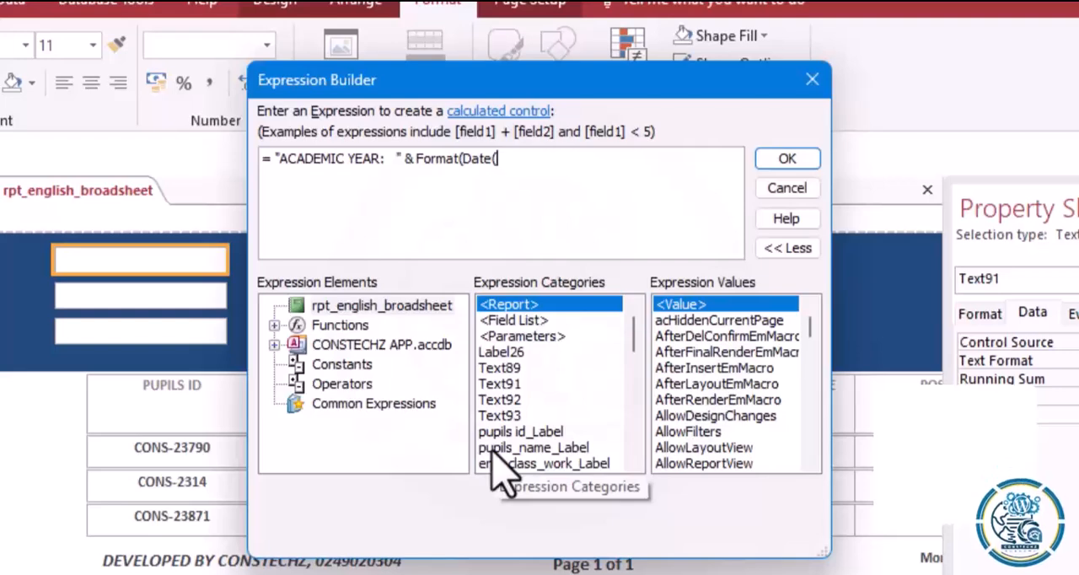
{"action": "type", "text": "),"}
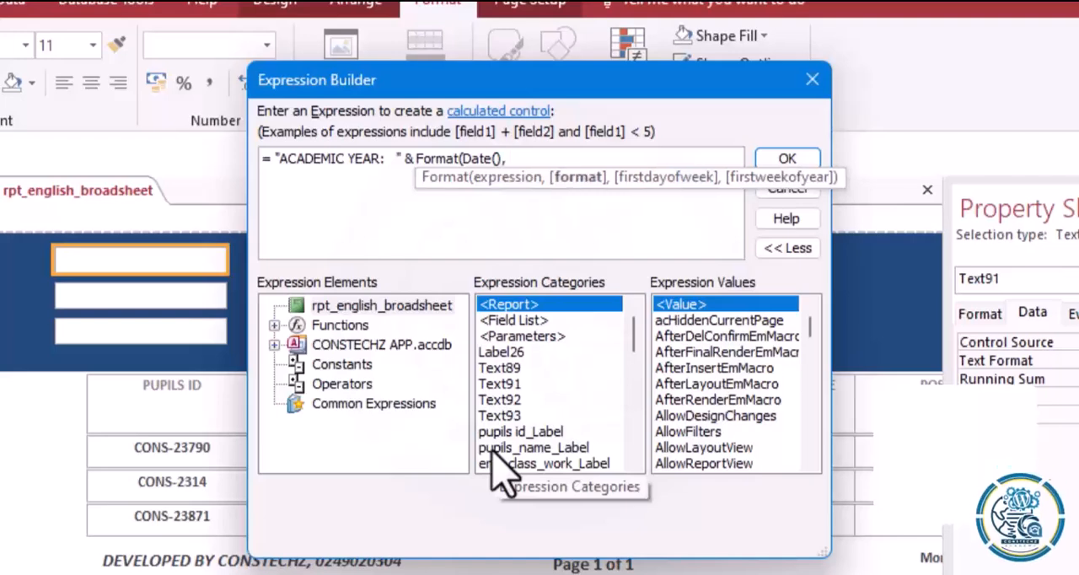
{"action": "type", "text": " \"\""}
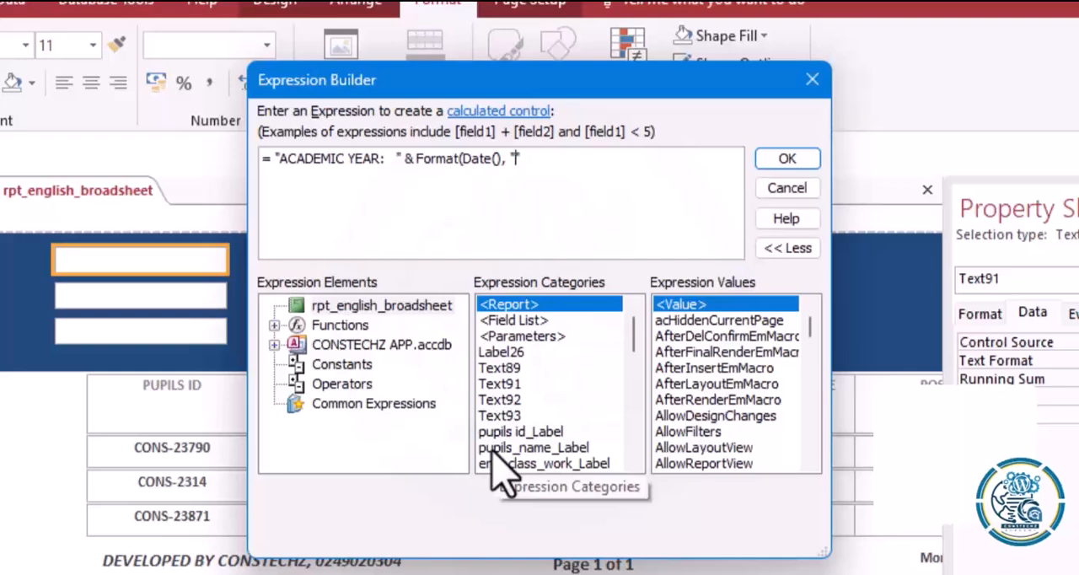
{"action": "type", "text": "yyyy"}
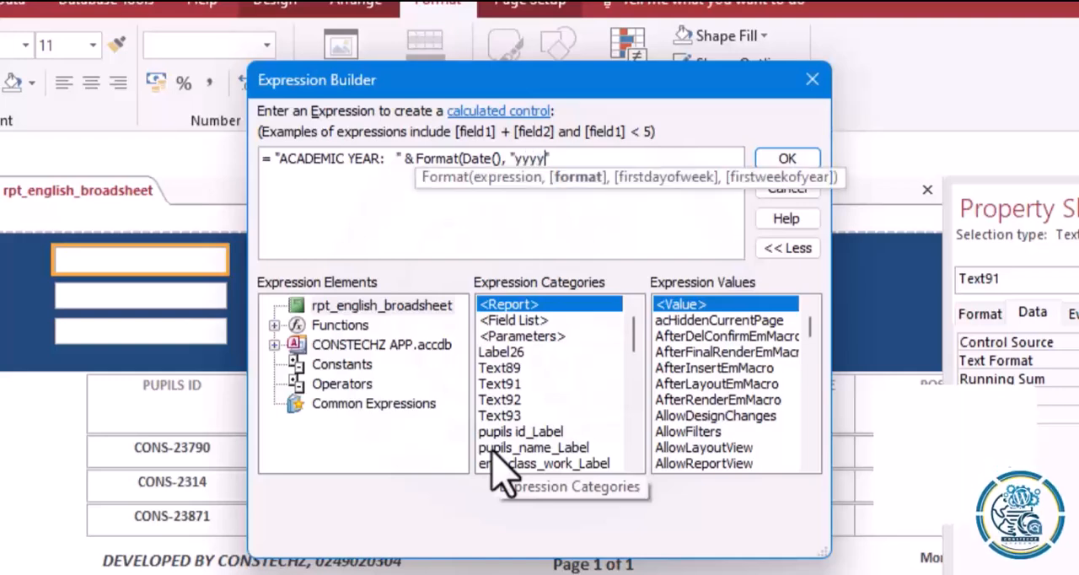
{"action": "type", "text": "\""}
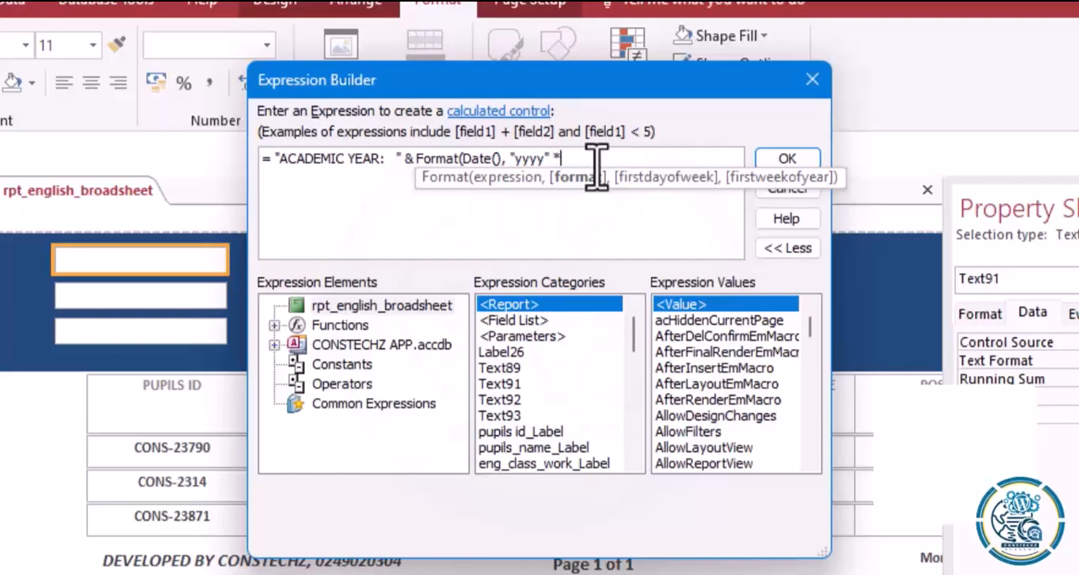
Append & "/" and a copy of the Format(Date(), "yyyy") term to the expression, closing both terms' parentheses.
{"action": "type", "text": "&"}
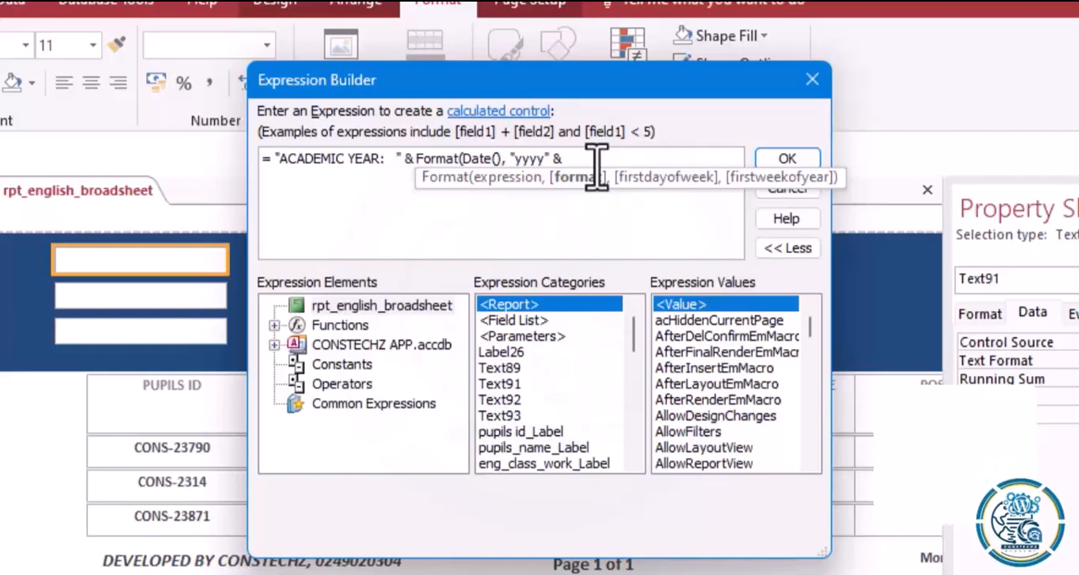
{"action": "type", "text": "\"/\""}
{"action": "left_click_drag", "start_coordinate": [419, 167], "coordinate": [553, 167]}
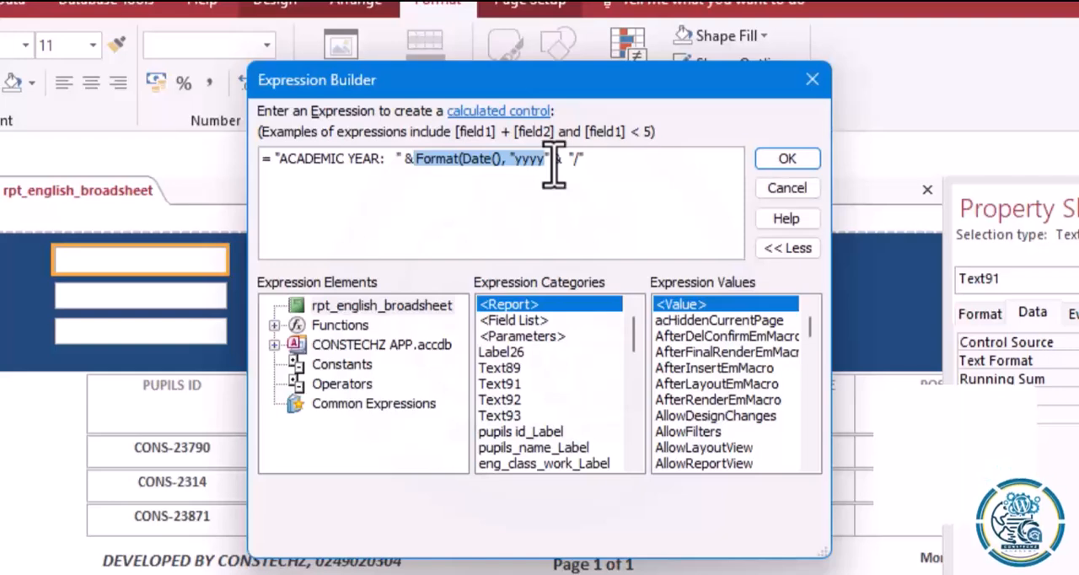
{"action": "left_click_drag", "start_coordinate": [553, 167], "coordinate": [558, 165]}
{"action": "key", "text": "ctrl+c"}
{"action": "left_click", "coordinate": [645, 160]}
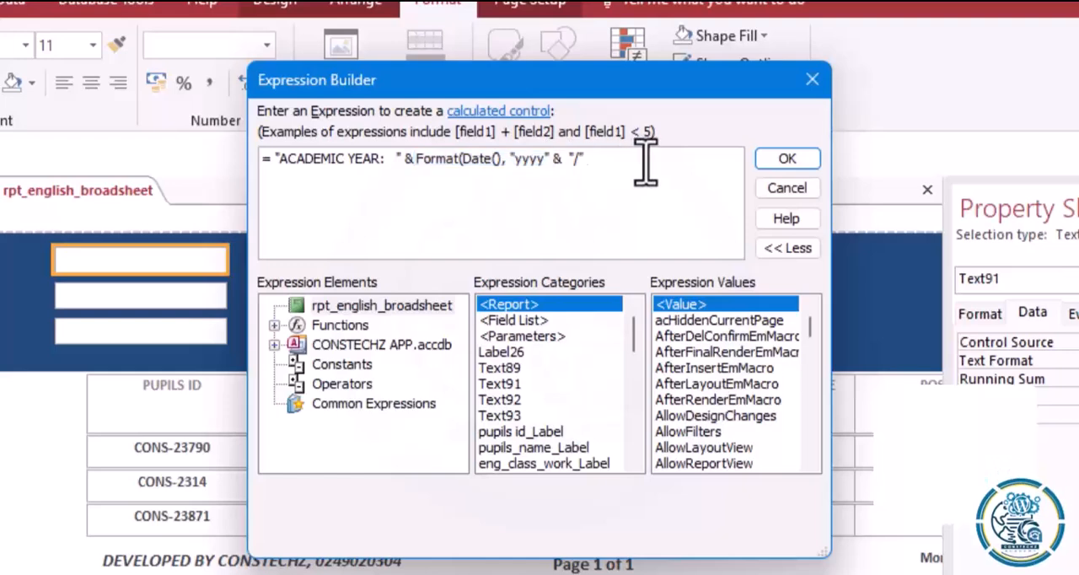
{"action": "key", "text": "ctrl+v"}
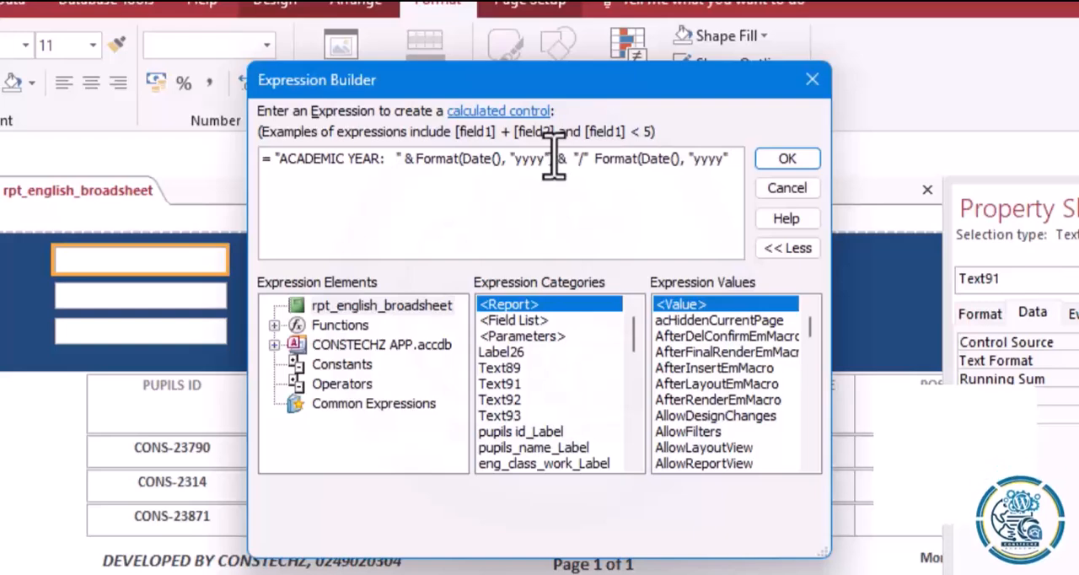
Add +1 after the second Format(Date(), "yyyy") term and apply the expression.
{"action": "left_click", "coordinate": [731, 160]}
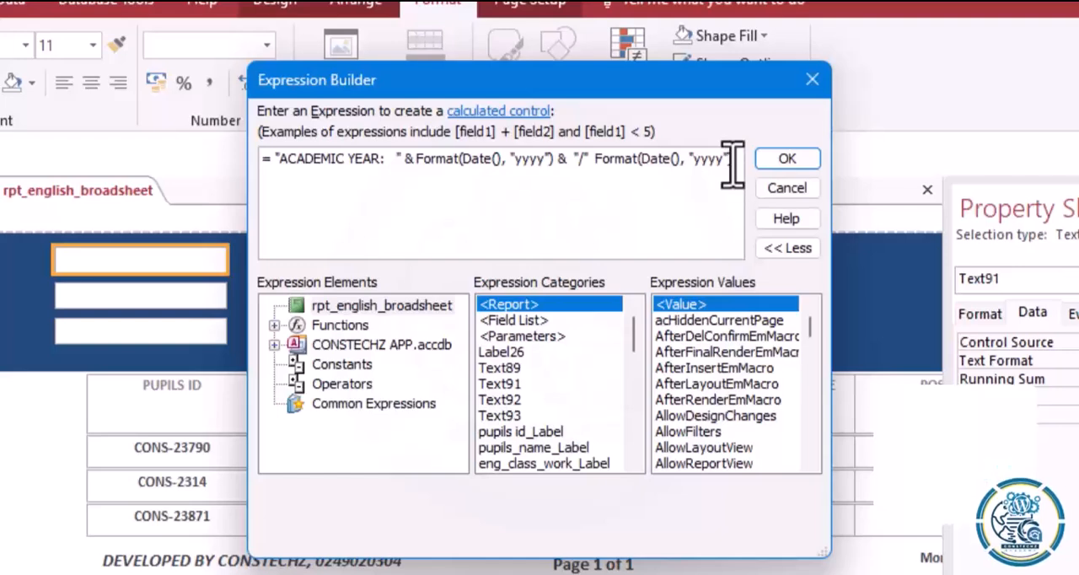
{"action": "type", "text": "="}
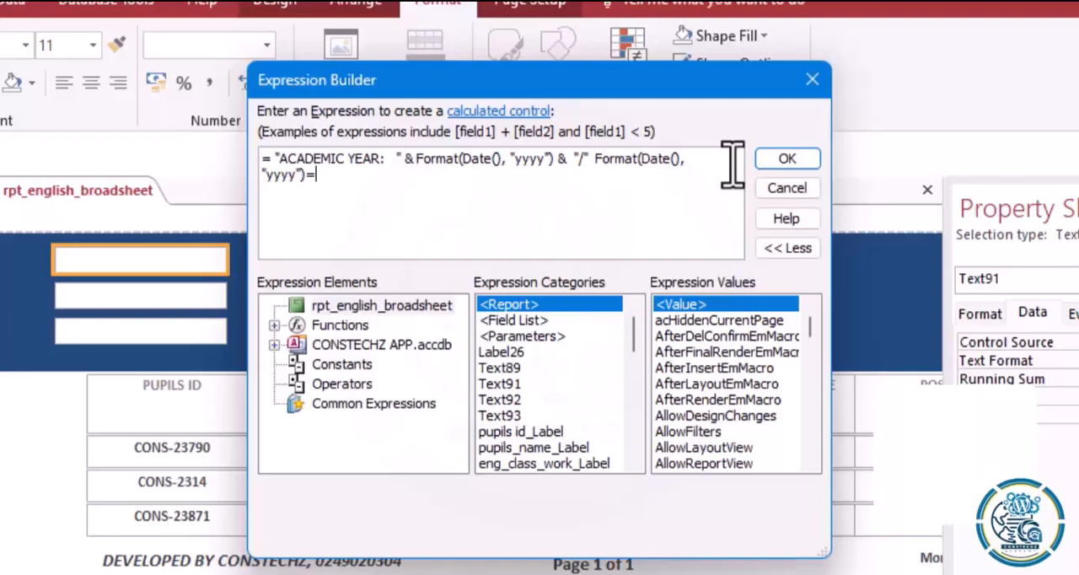
{"action": "key", "text": "BackSpace"}
{"action": "type", "text": "+1"}
{"action": "left_click", "coordinate": [789, 162]}
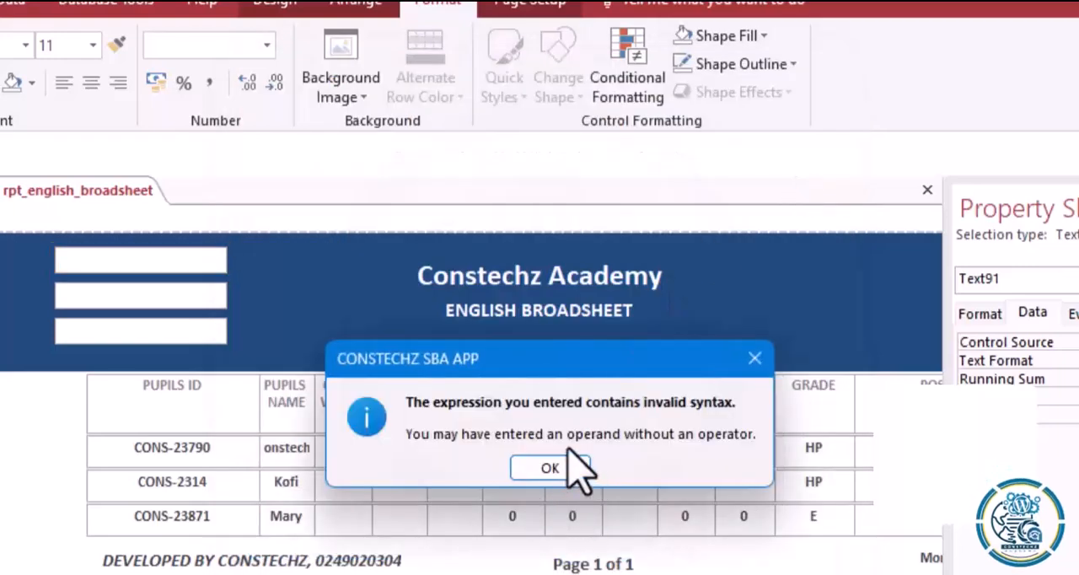
Reopen the academic year expression, insert the missing & between "/" and the second Format term, and apply it.
{"action": "left_click", "coordinate": [544, 466]}
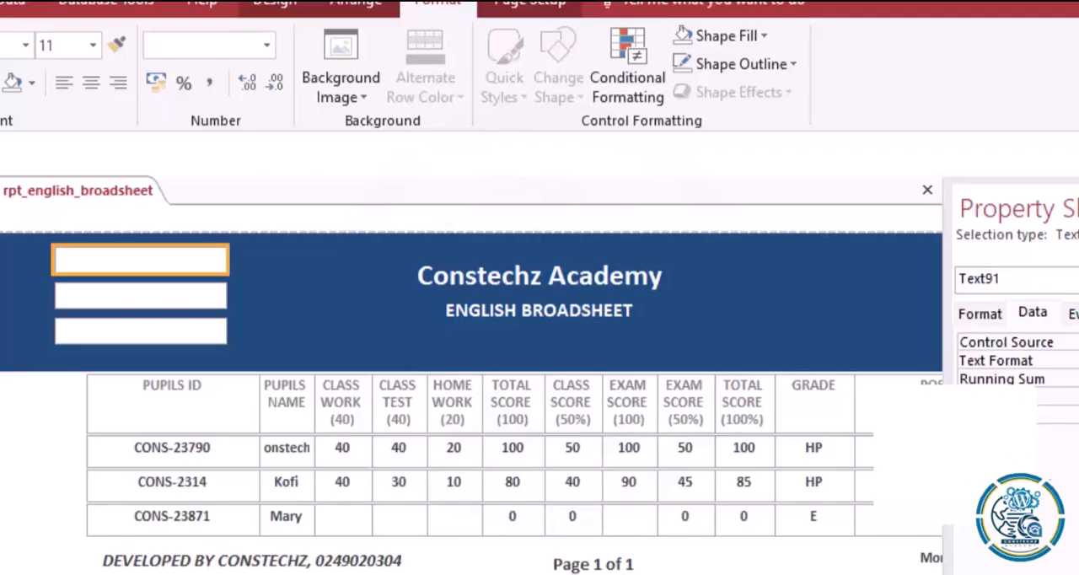
{"action": "left_click", "coordinate": [1078, 343]}
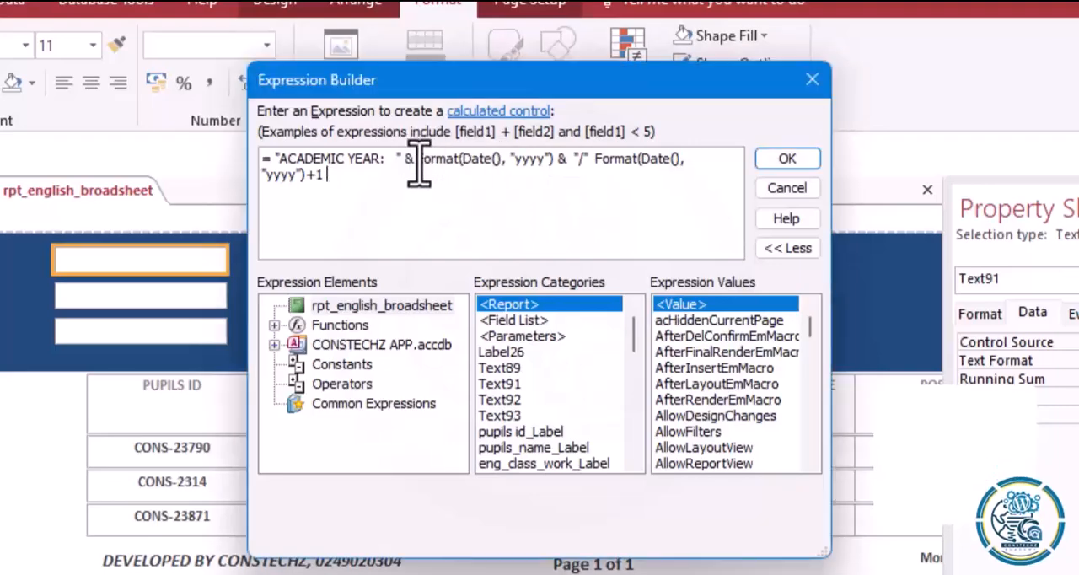
{"action": "left_click", "coordinate": [604, 167]}
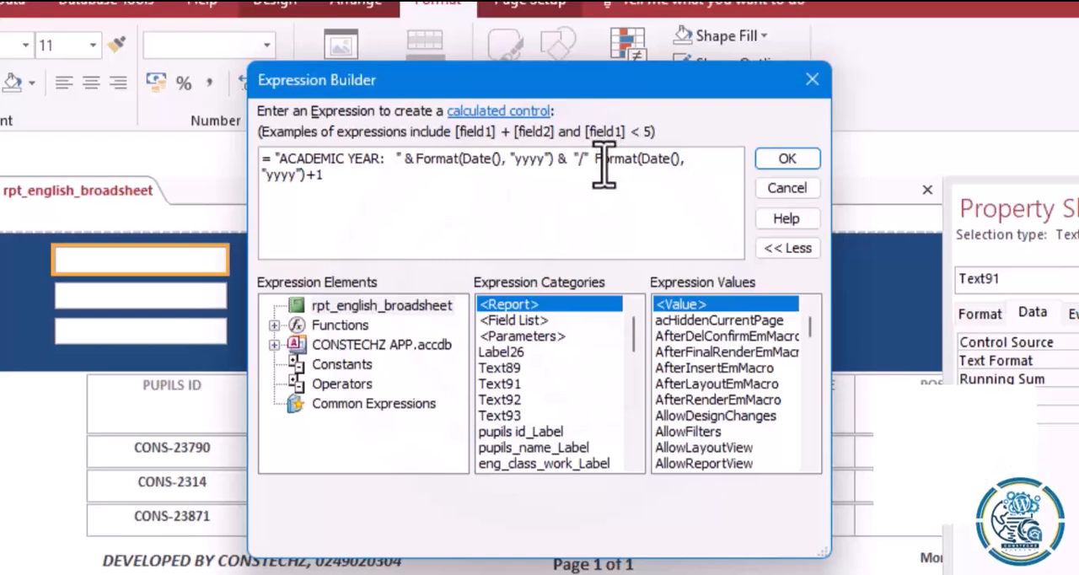
{"action": "type", "text": "&"}
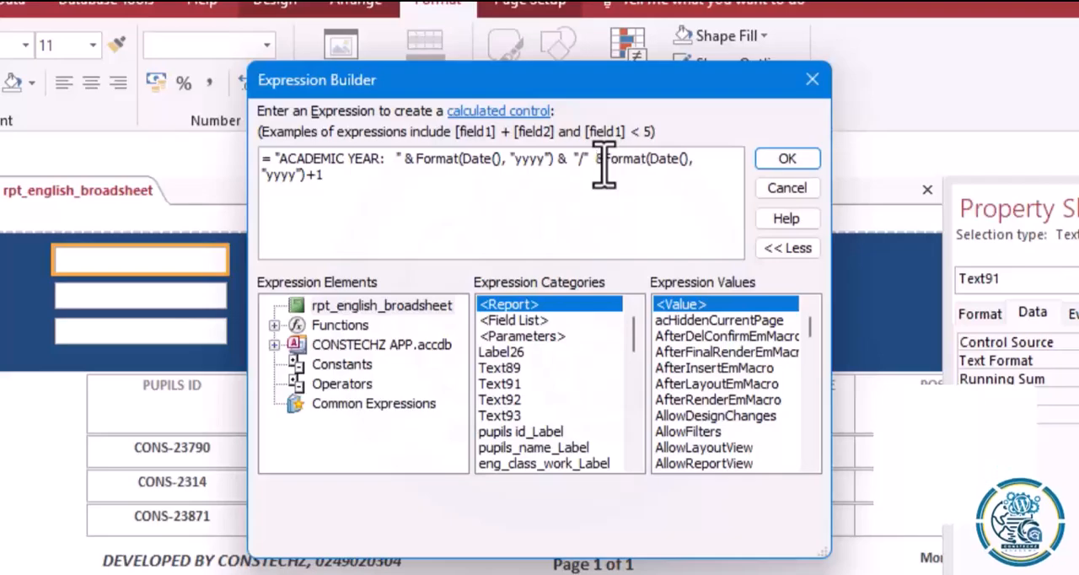
{"action": "left_click", "coordinate": [782, 160]}
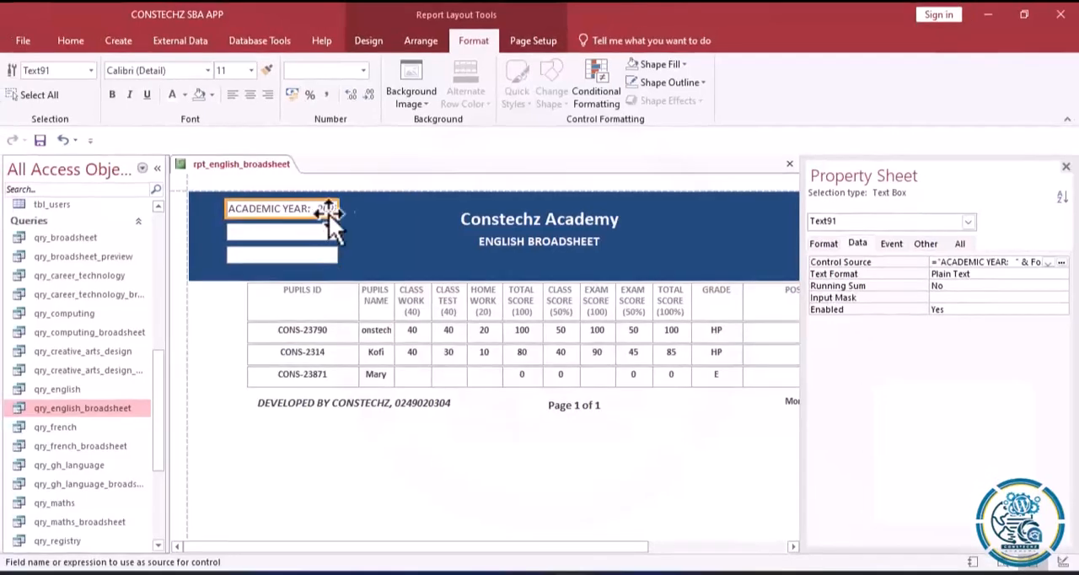
Widen the academic year text box to fit its whole text and make the text bold.
{"action": "left_click_drag", "start_coordinate": [341, 208], "coordinate": [371, 209]}
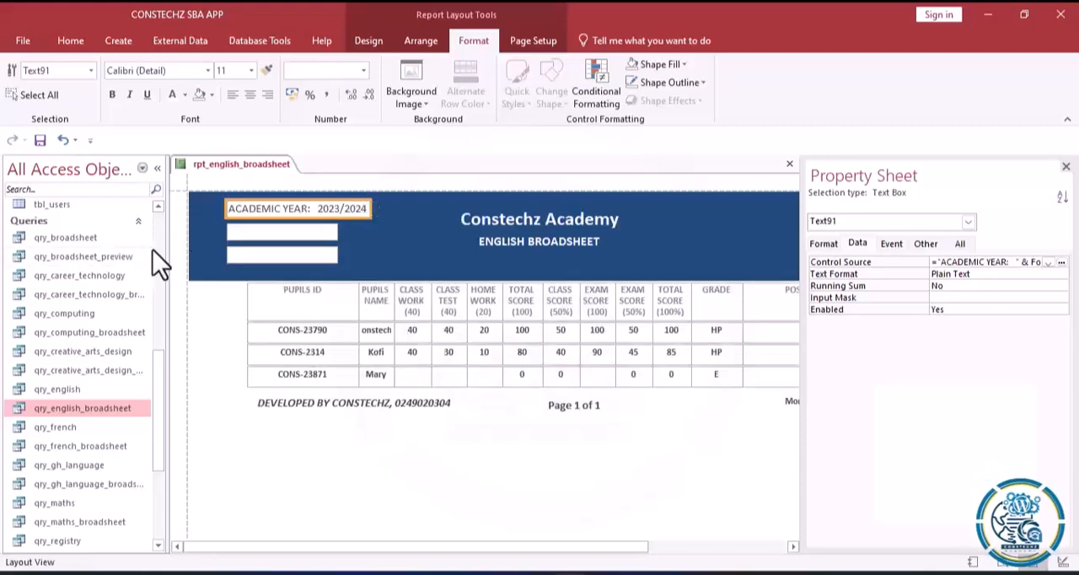
{"action": "left_click", "coordinate": [113, 94]}
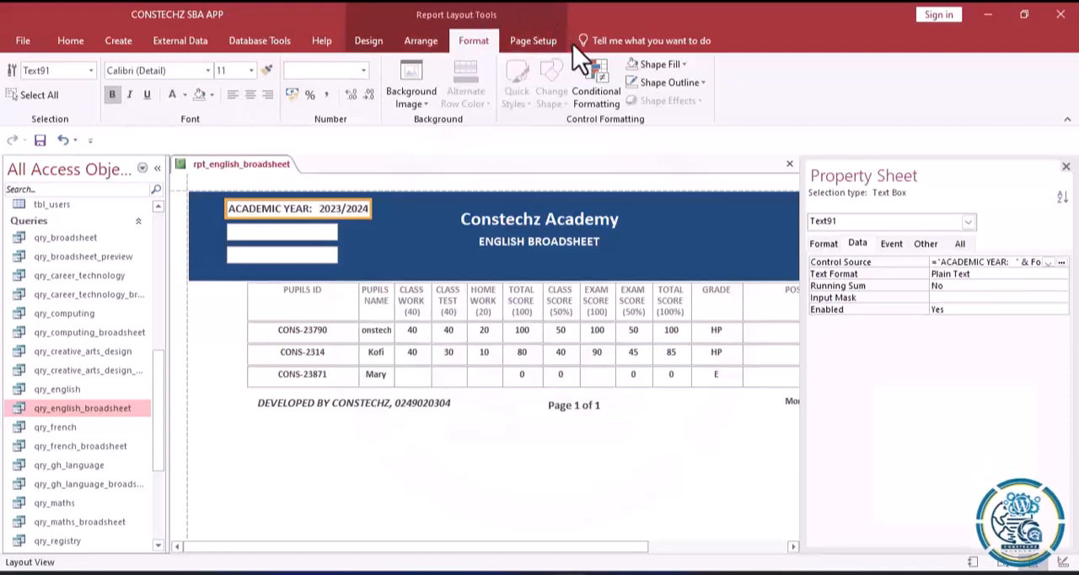
Give the academic year text box a transparent fill and a transparent outline.
{"action": "left_click", "coordinate": [686, 64]}
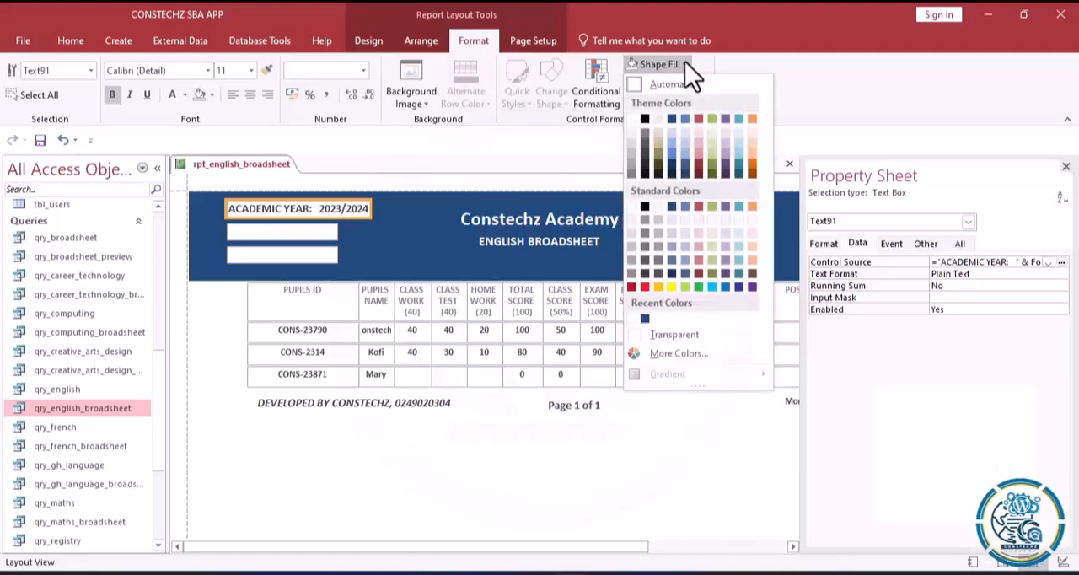
{"action": "left_click", "coordinate": [650, 333]}
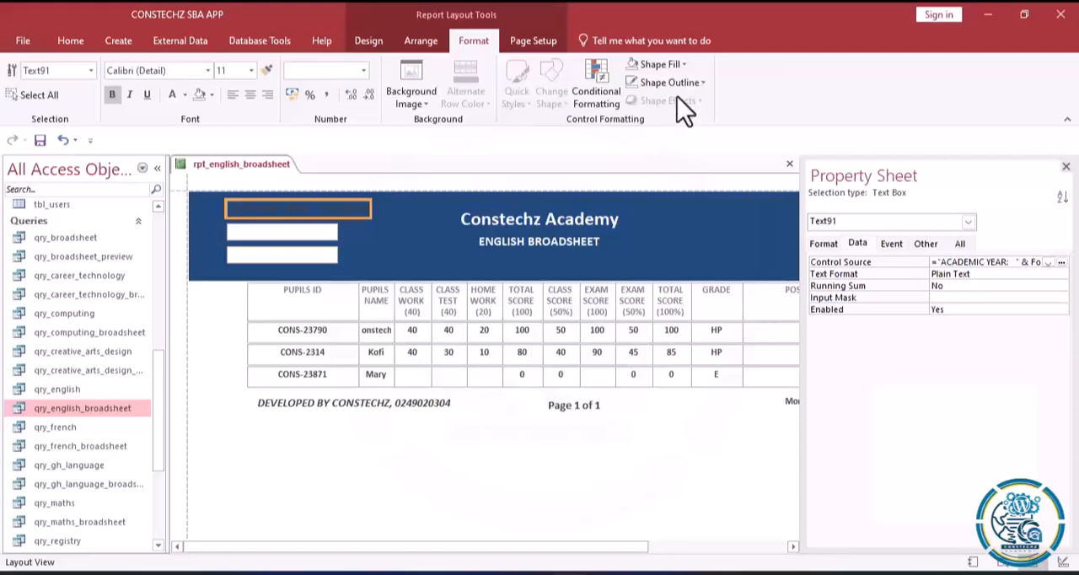
{"action": "left_click", "coordinate": [708, 83]}
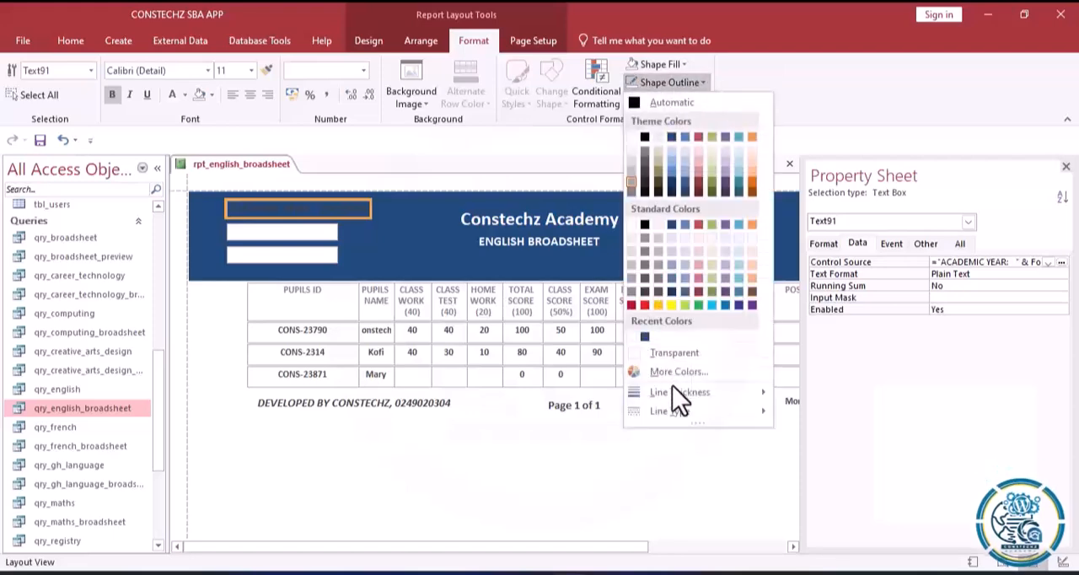
{"action": "left_click", "coordinate": [682, 354]}
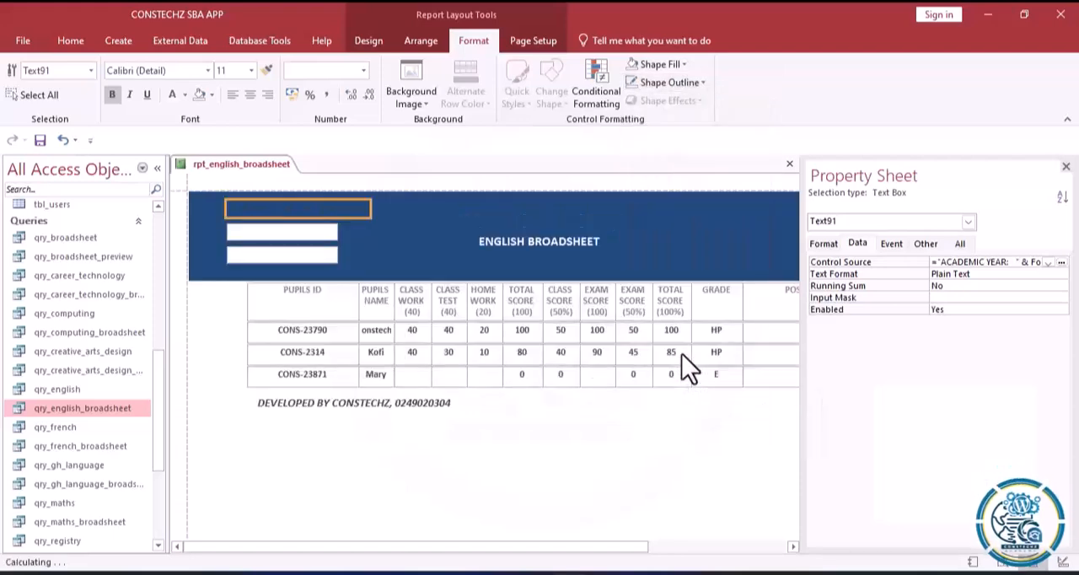
Make the academic year text white and set its font size to 10.
{"action": "left_click", "coordinate": [172, 94]}
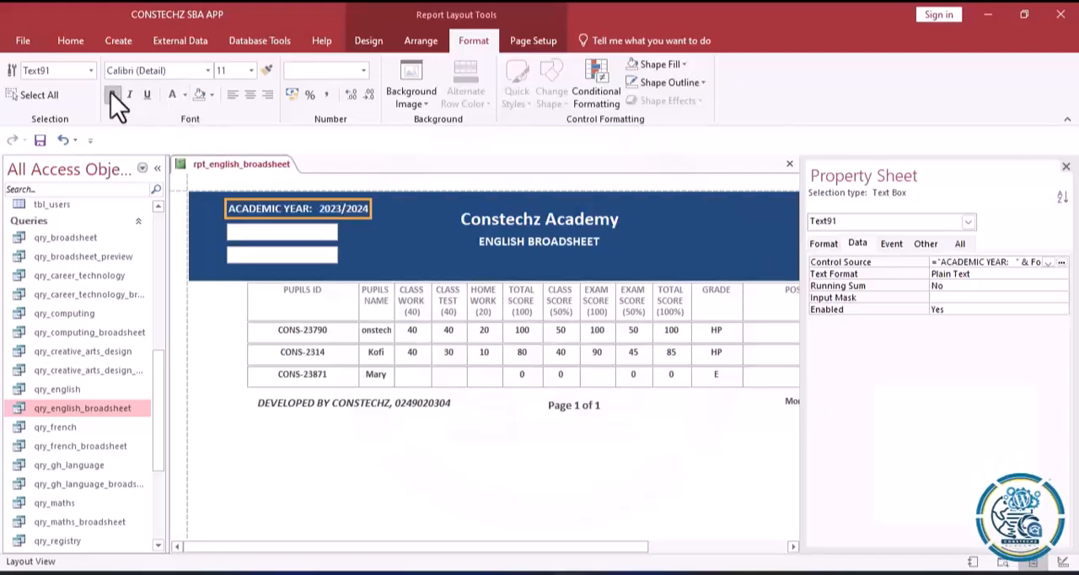
{"action": "left_click", "coordinate": [252, 71]}
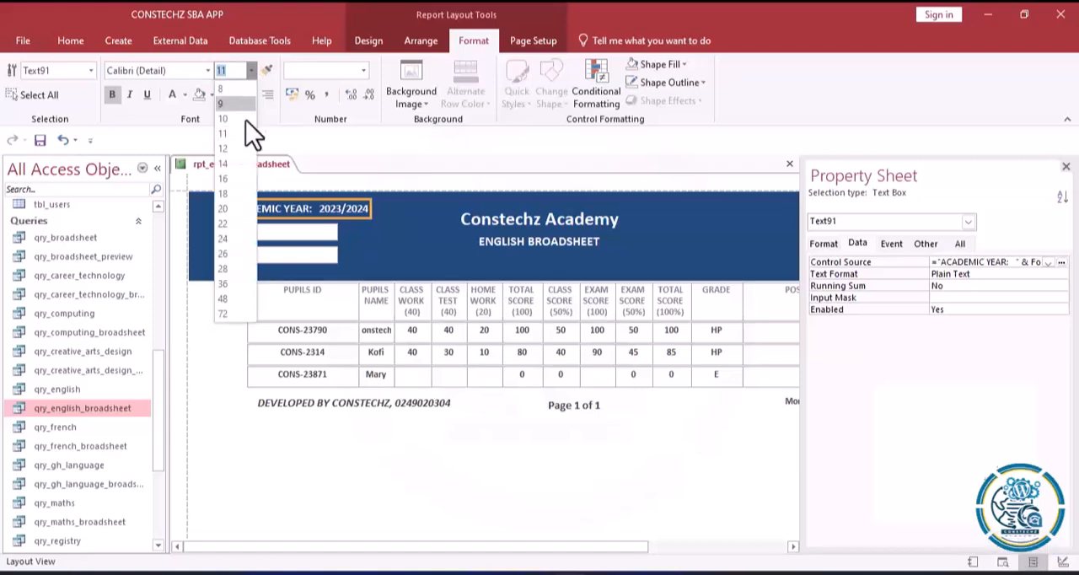
{"action": "left_click", "coordinate": [228, 122]}
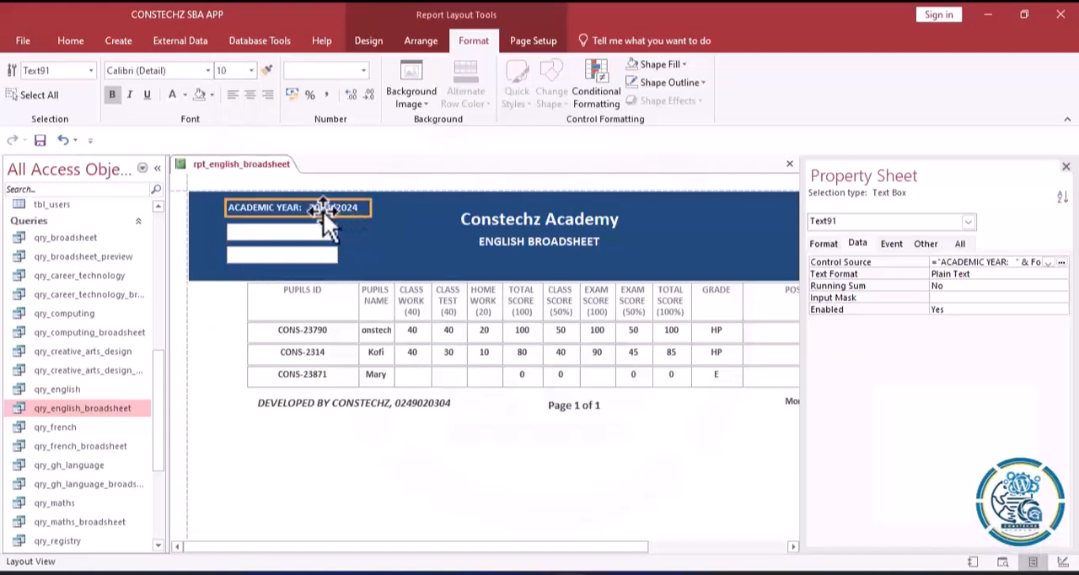
Copy the school name's DLookUp expression into the control source of the empty text box directly below the academic year.
{"action": "left_click", "coordinate": [287, 231]}
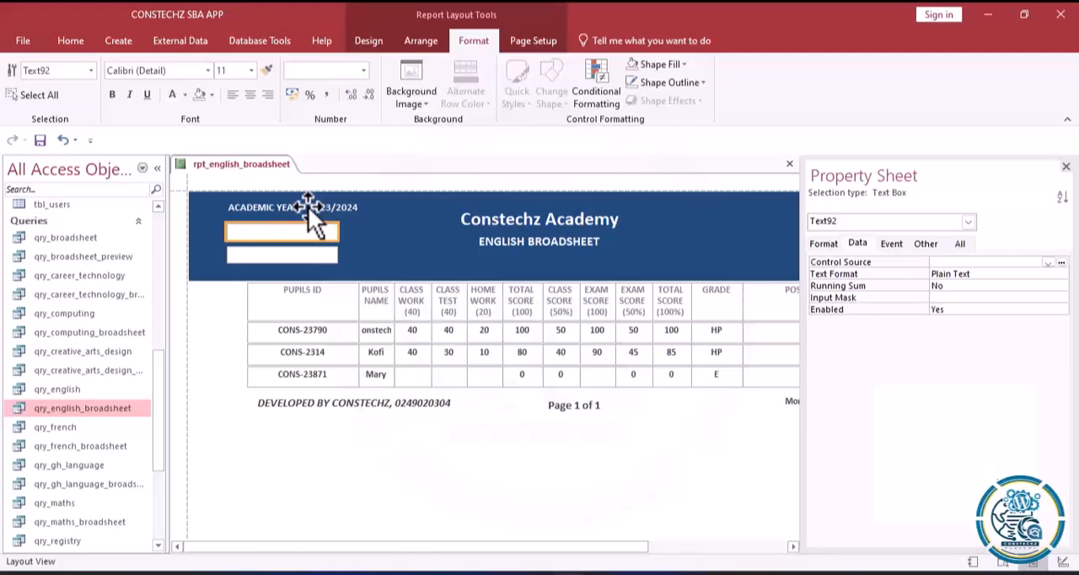
{"action": "left_click", "coordinate": [472, 218]}
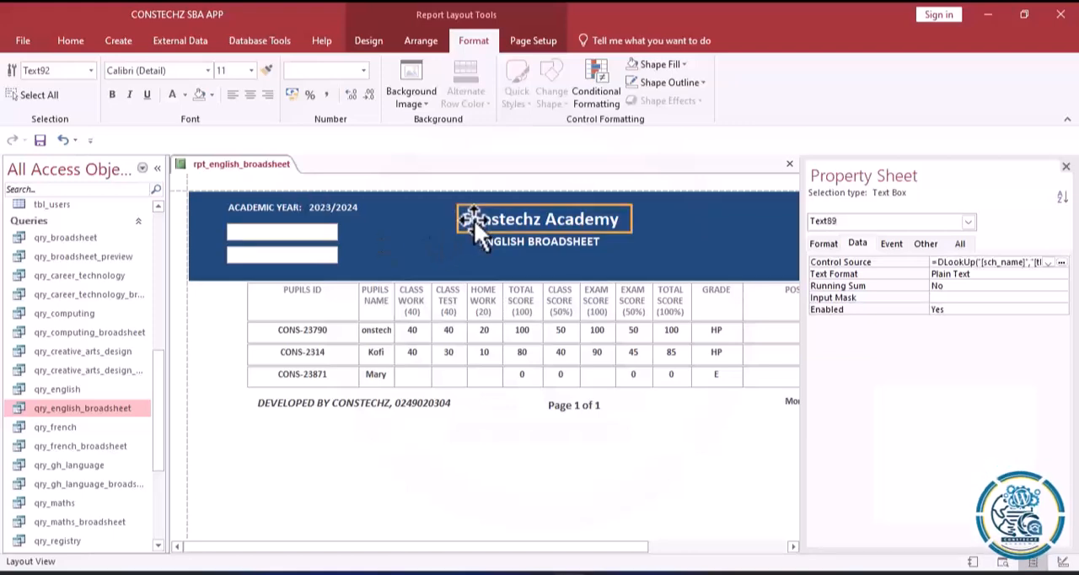
{"action": "left_click", "coordinate": [1061, 263]}
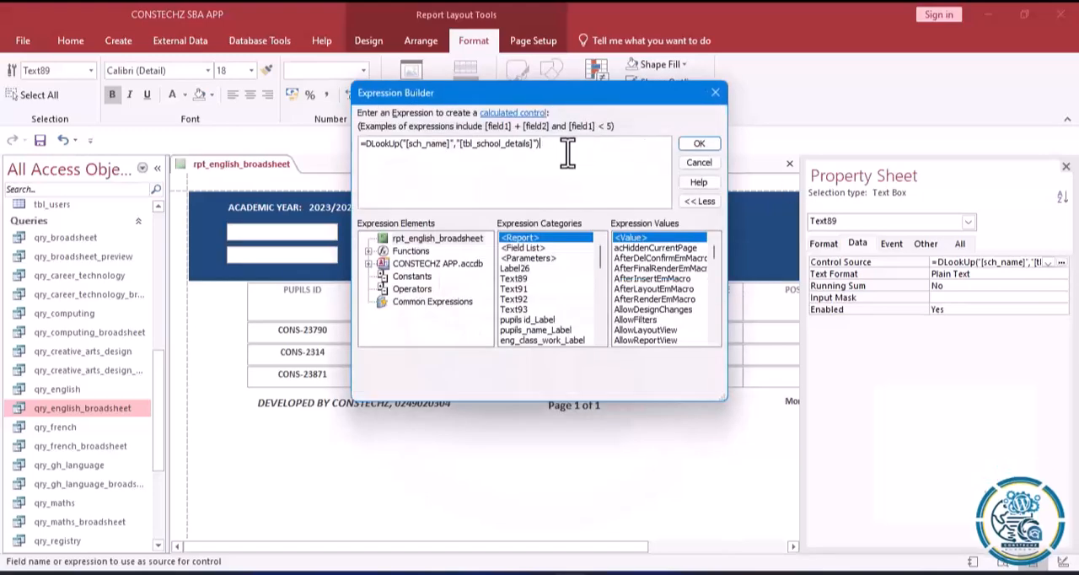
{"action": "left_click_drag", "start_coordinate": [568, 152], "coordinate": [274, 144]}
{"action": "key", "text": "ctrl+c"}
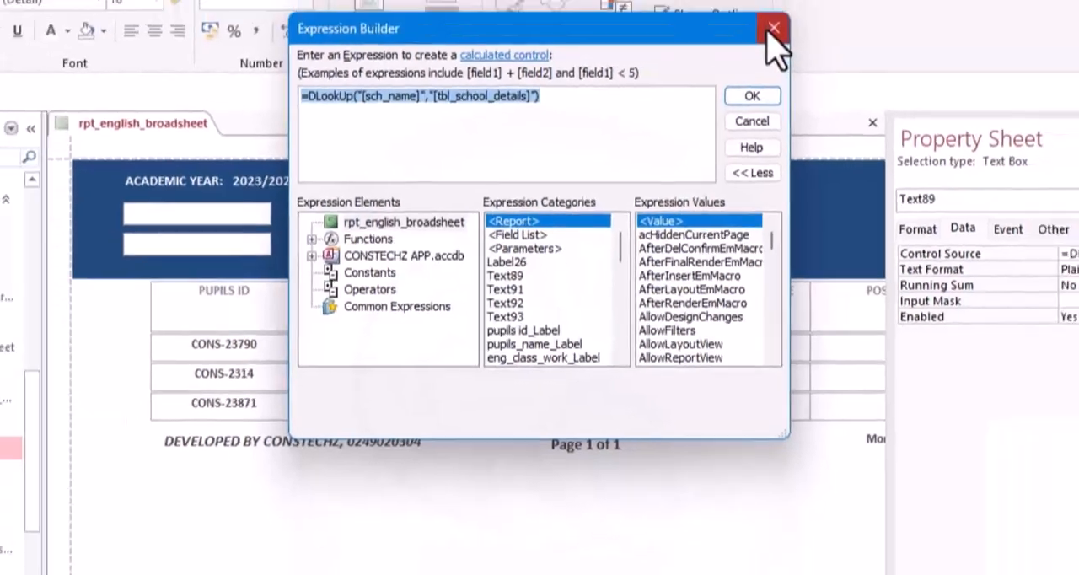
{"action": "left_click", "coordinate": [773, 28]}
{"action": "left_click", "coordinate": [314, 236]}
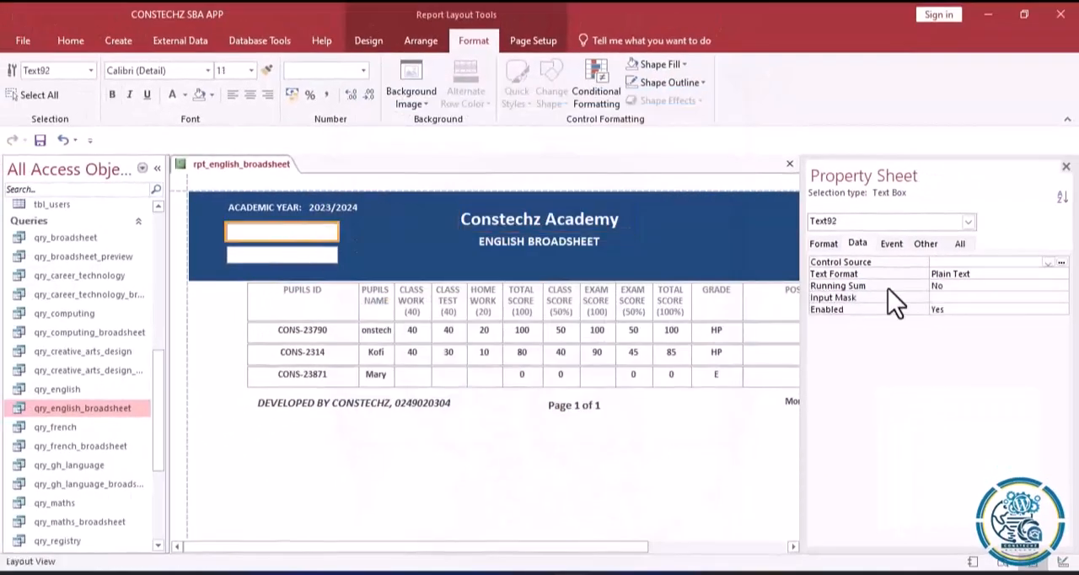
{"action": "left_click", "coordinate": [1062, 263]}
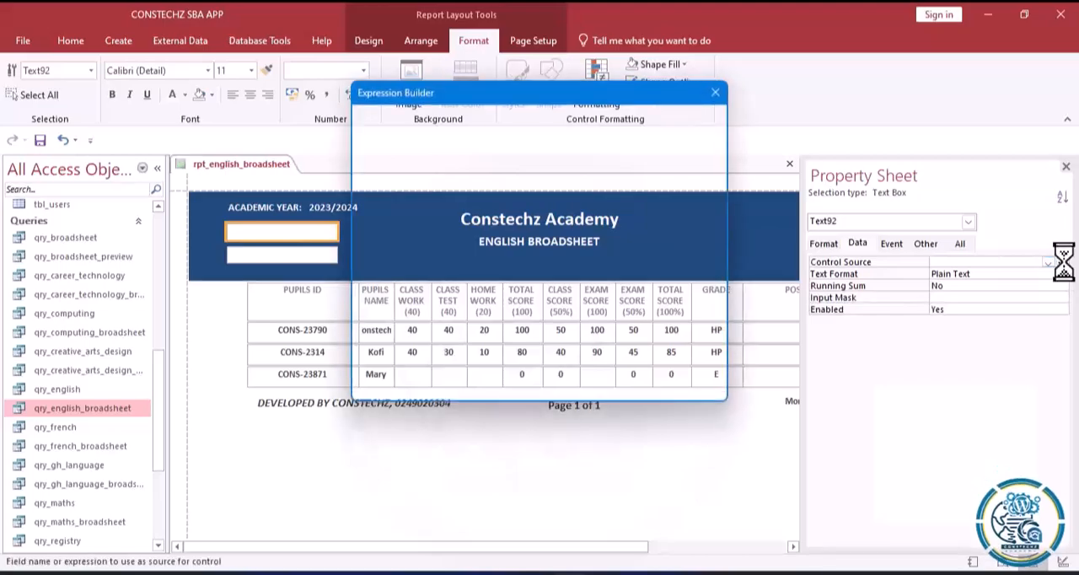
{"action": "key", "text": "ctrl+v"}
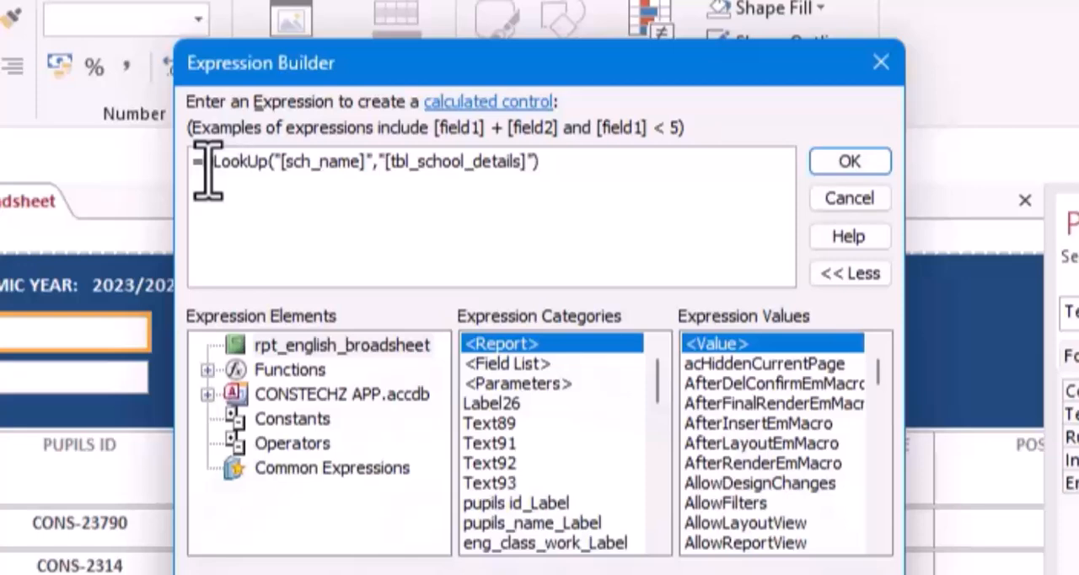
Insert the quoted label "TERM: " between the equals sign and DLookUp in the pasted expression.
{"action": "left_click", "coordinate": [209, 169]}
{"action": "type", "text": "D"}
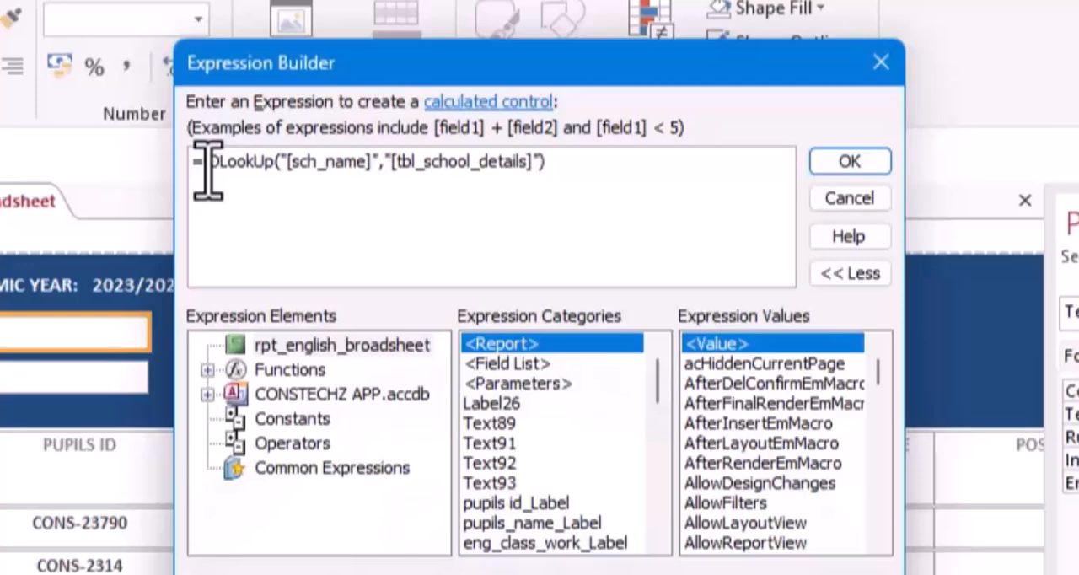
{"action": "type", "text": "\""}
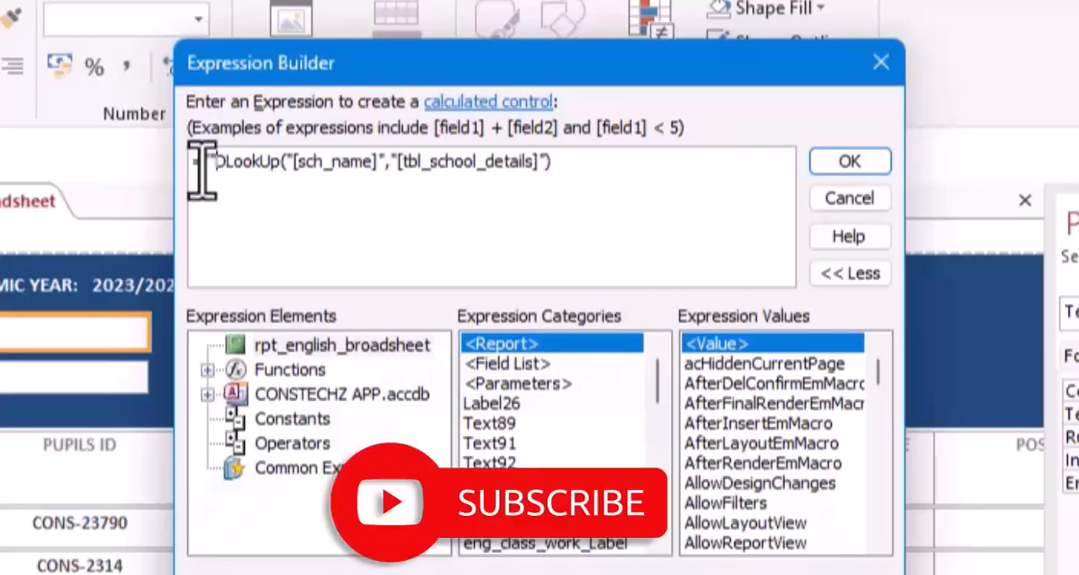
{"action": "type", "text": "\""}
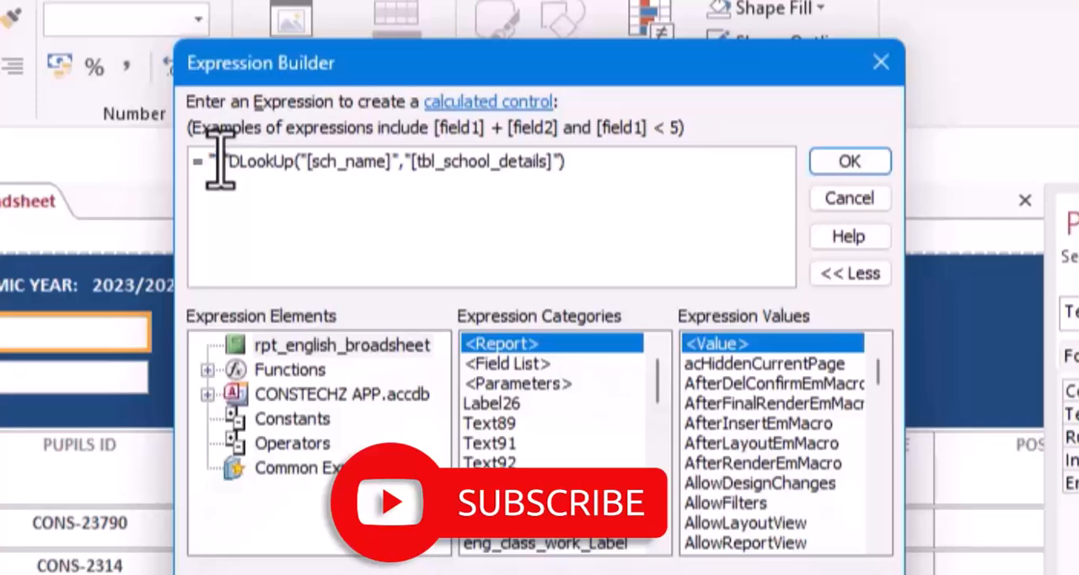
{"action": "type", "text": "ER"}
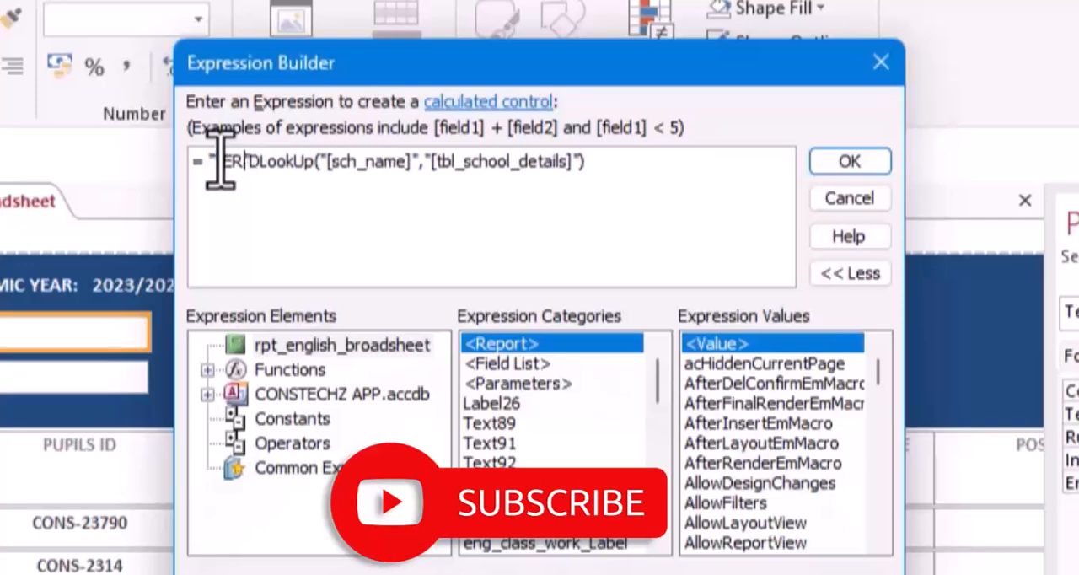
{"action": "type", "text": "M"}
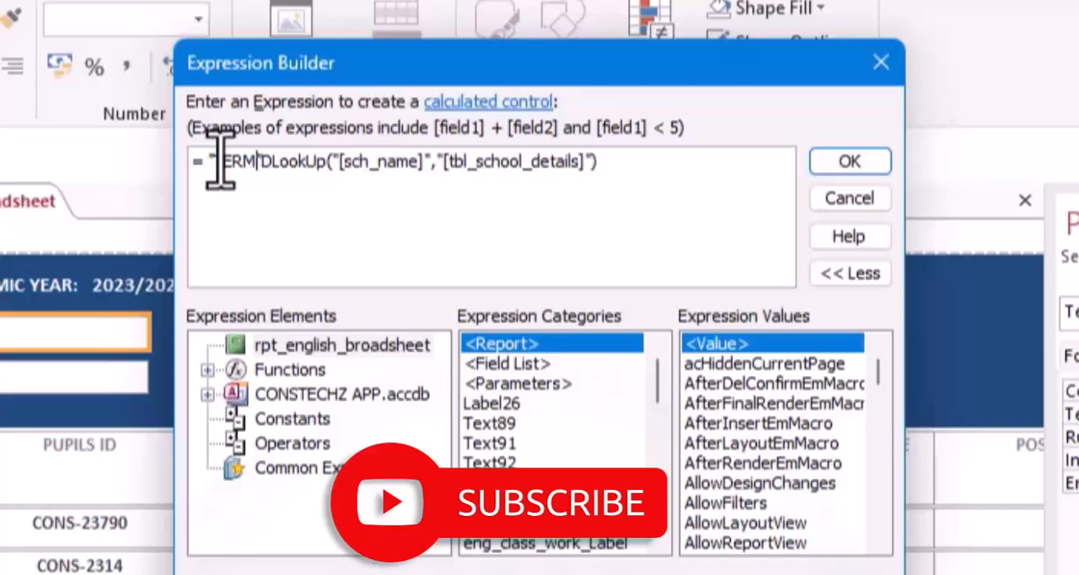
{"action": "type", "text": ":"}
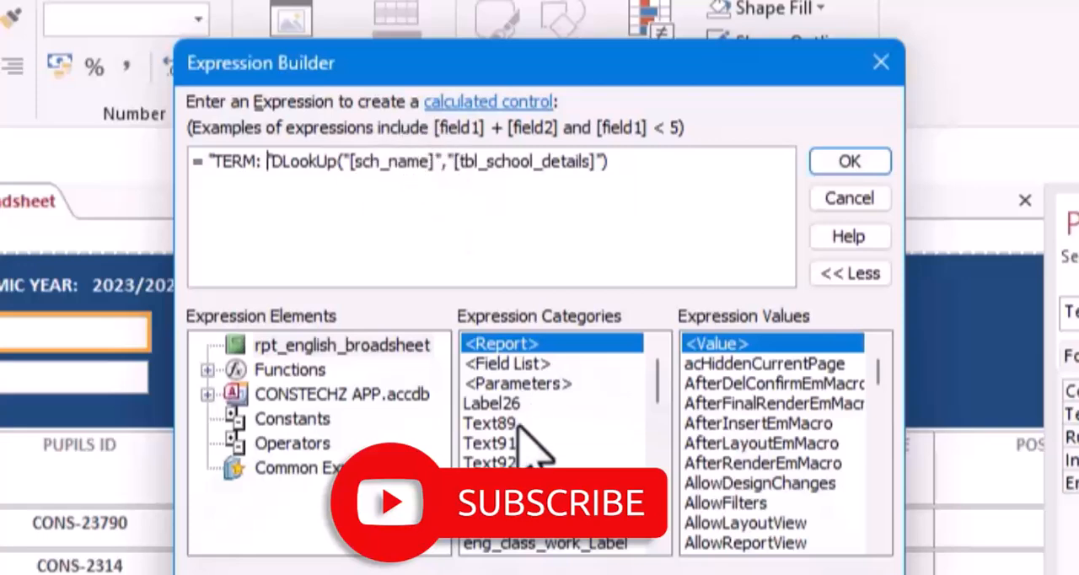
List the fields of tbl_school_details among the database tables in the Expression Builder.
{"action": "double_click", "coordinate": [283, 395]}
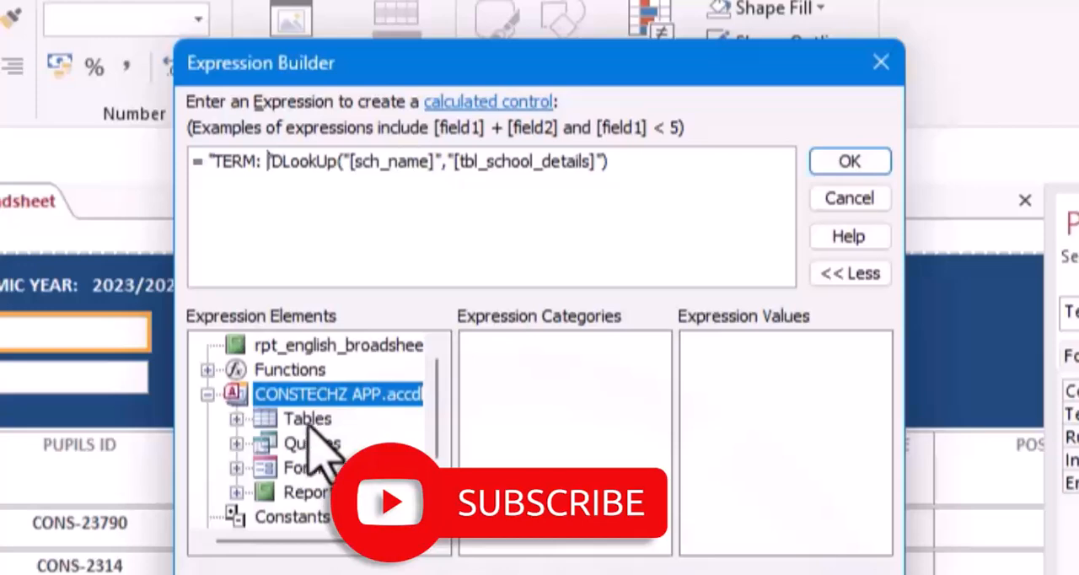
{"action": "double_click", "coordinate": [309, 420]}
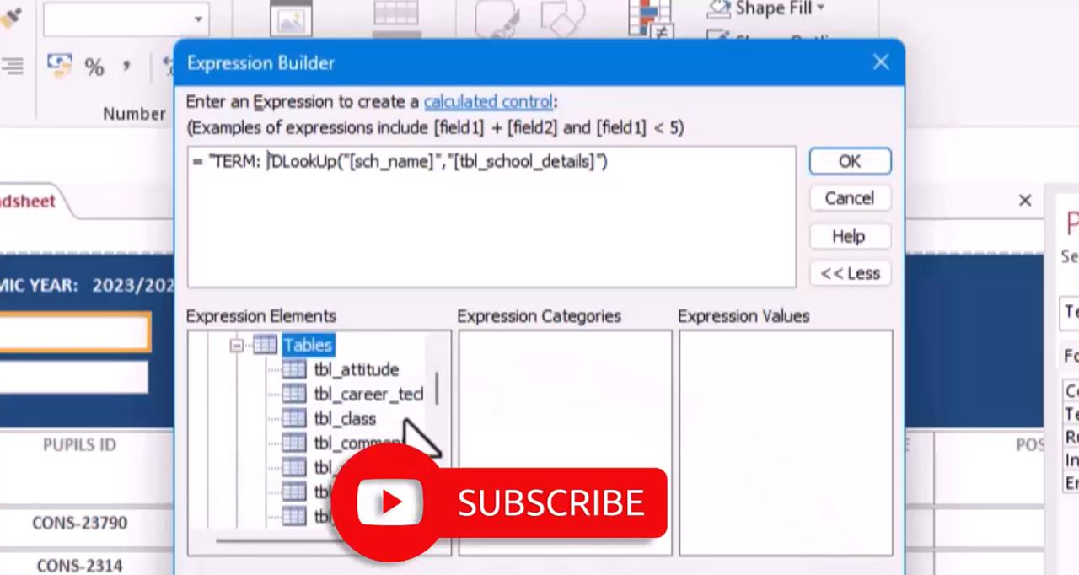
{"action": "scroll", "coordinate": [440, 393], "scroll_direction": "down", "scroll_amount": 1}
{"action": "left_click_drag", "start_coordinate": [440, 395], "coordinate": [435, 479]}
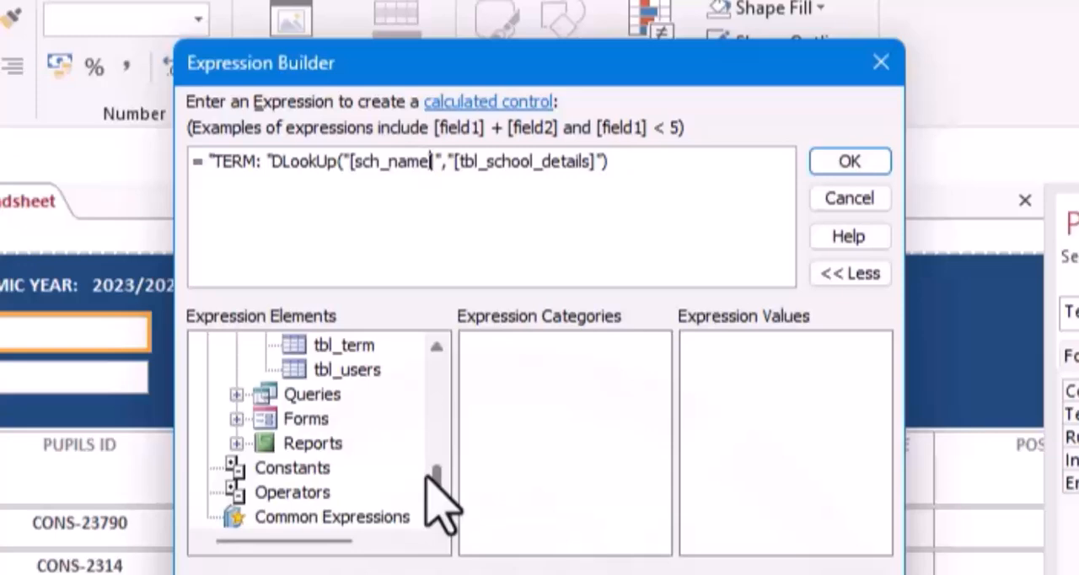
{"action": "left_click_drag", "start_coordinate": [430, 471], "coordinate": [431, 440]}
{"action": "left_click", "coordinate": [364, 396]}
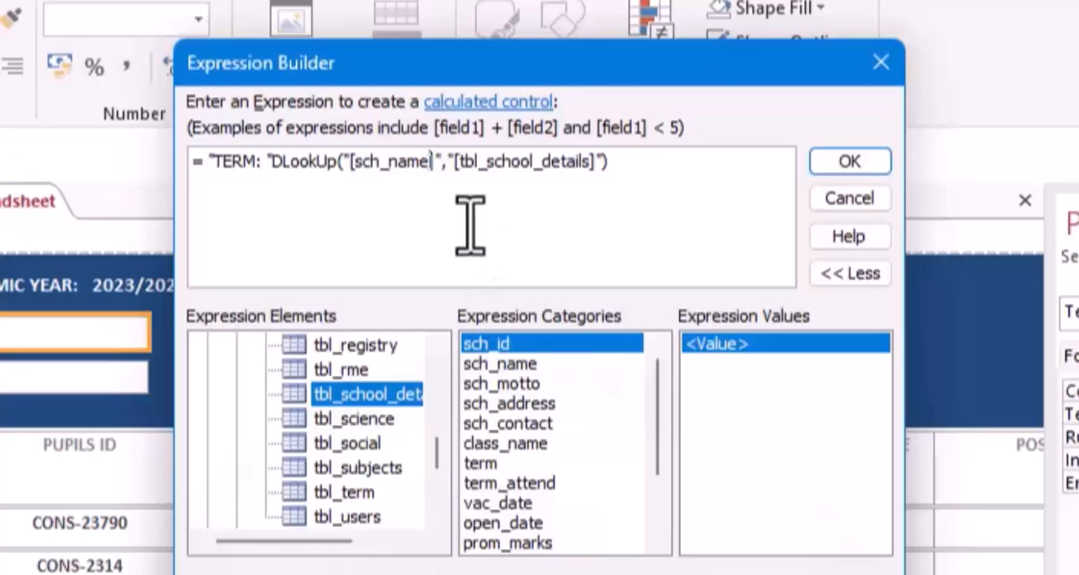
Replace sch_name with term as the DLookUp field and try to apply the expression.
{"action": "left_click", "coordinate": [423, 163]}
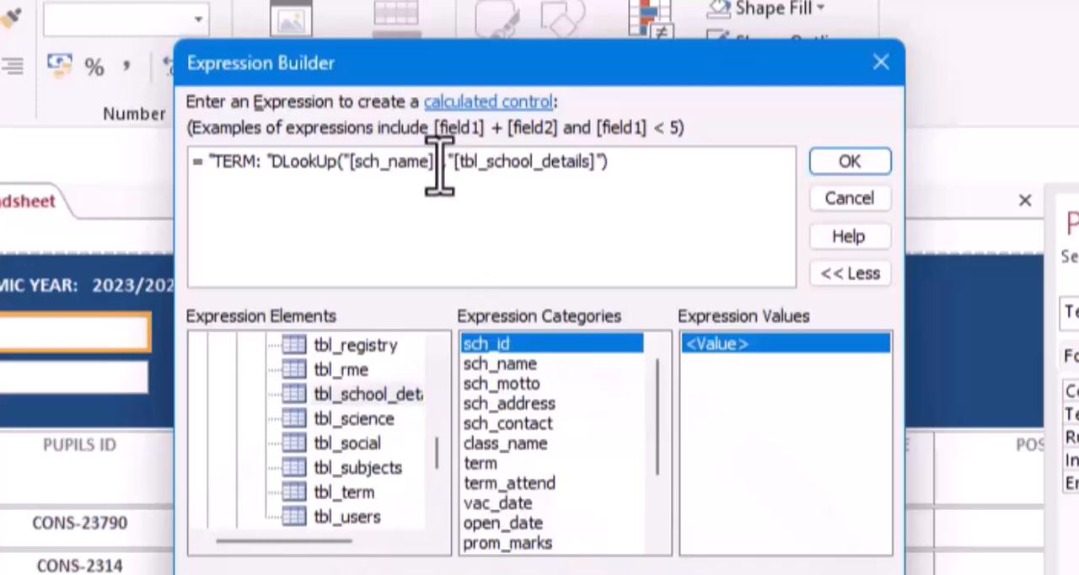
{"action": "key", "text": "BackSpace"}
{"action": "key", "text": "BackSpace"}
{"action": "key", "text": "BackSpace"}
{"action": "key", "text": "BackSpace"}
{"action": "key", "text": "BackSpace"}
{"action": "key", "text": "BackSpace"}
{"action": "key", "text": "BackSpace"}
{"action": "key", "text": "BackSpace"}
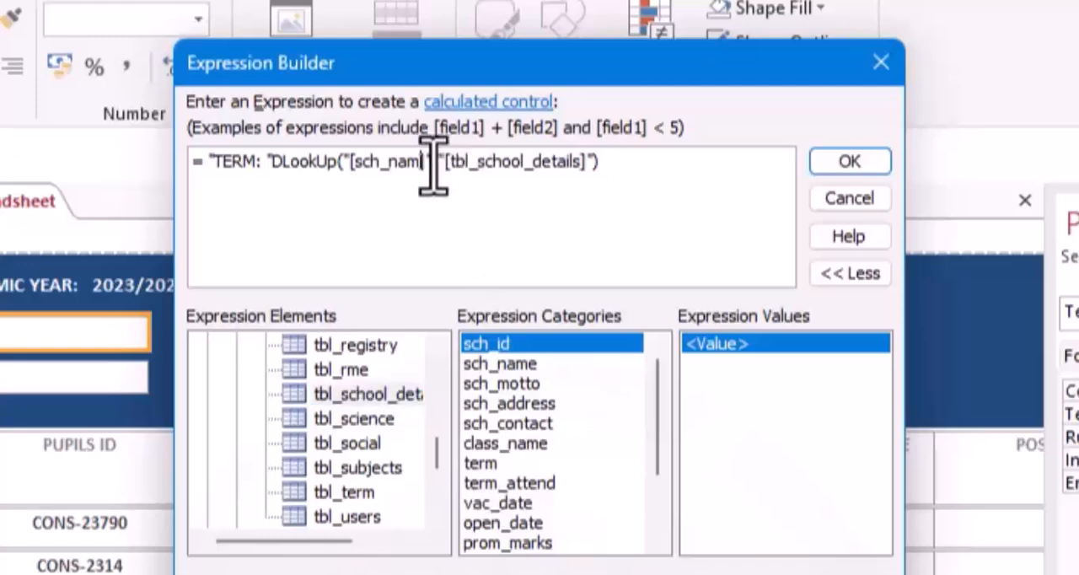
{"action": "key", "text": "BackSpace"}
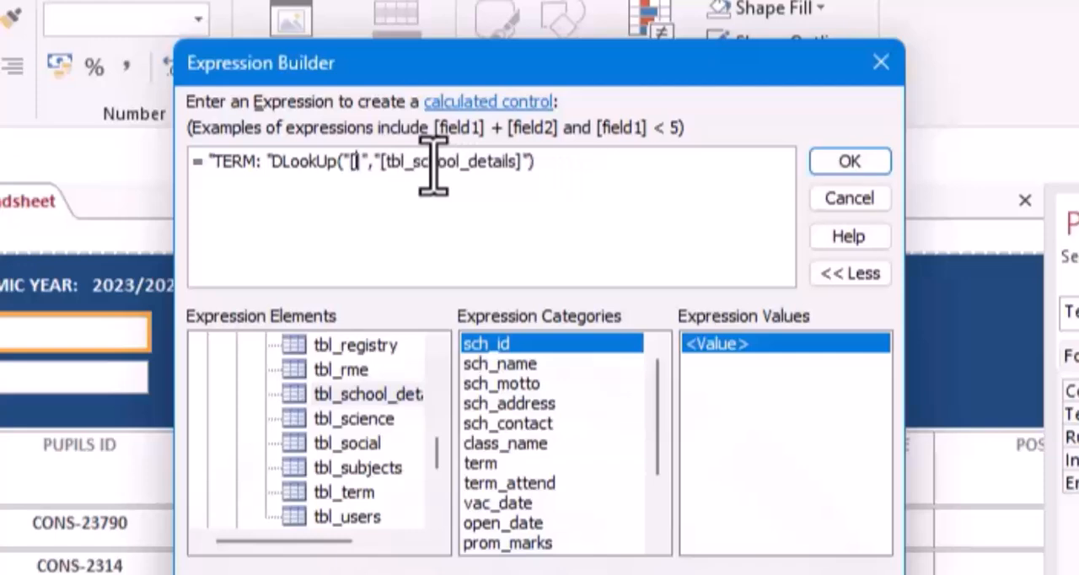
{"action": "type", "text": "term"}
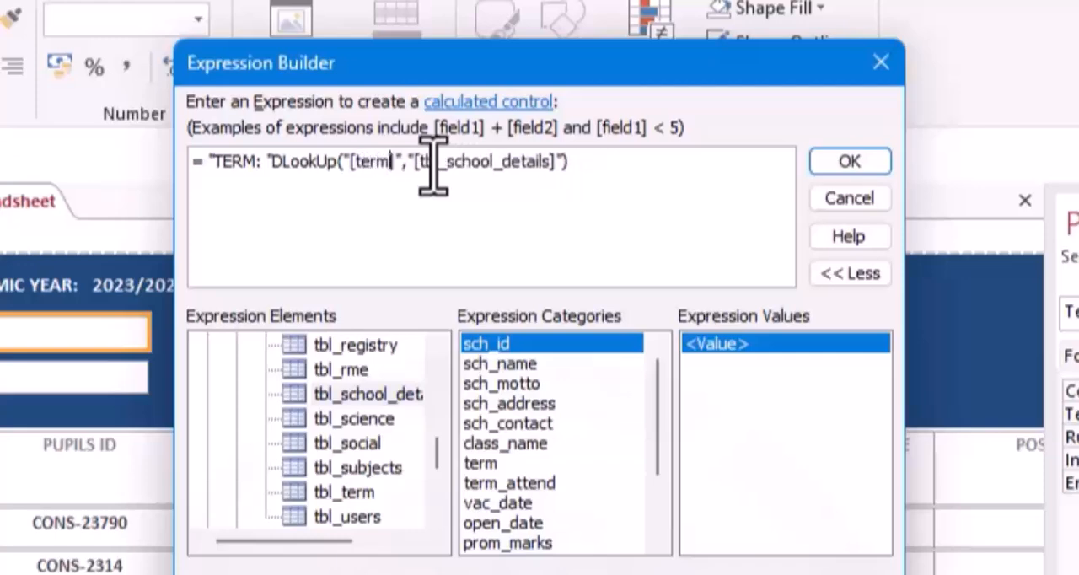
{"action": "left_click", "coordinate": [828, 162]}
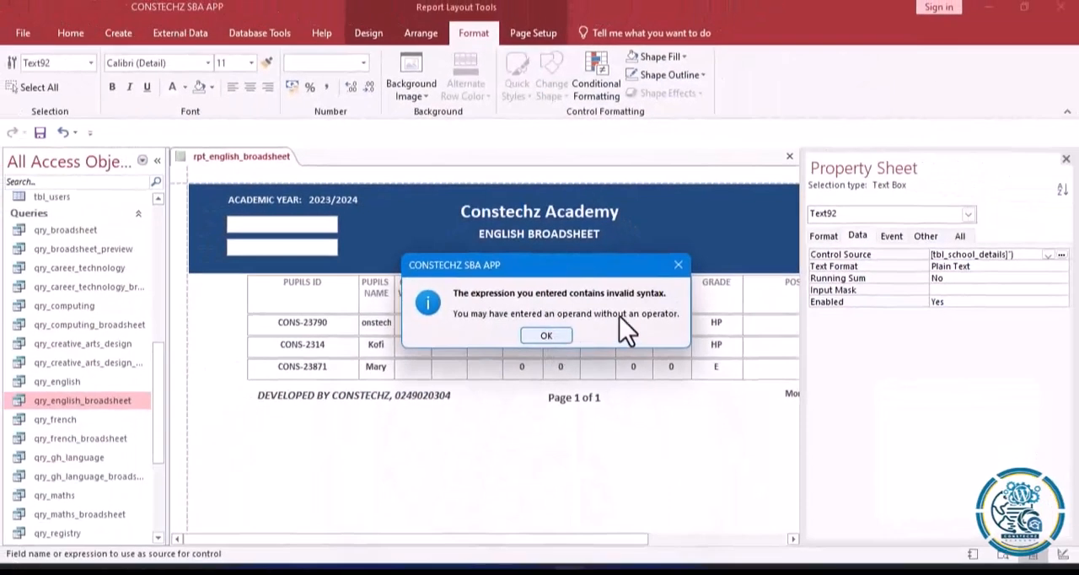
{"action": "left_click", "coordinate": [549, 334]}
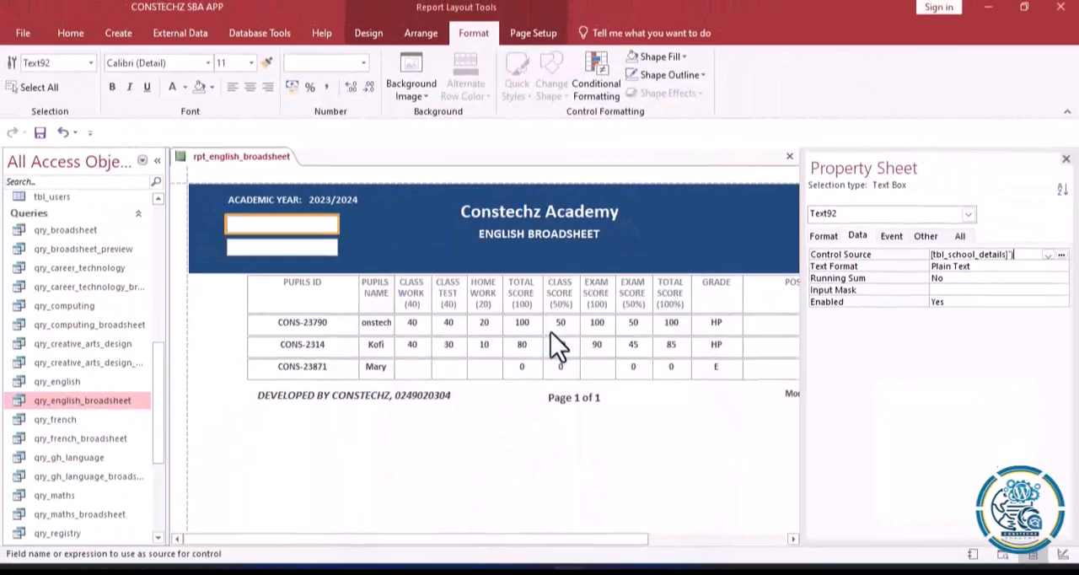
Reopen the term expression, add & after the "TERM: " label text, and try to apply it.
{"action": "left_click", "coordinate": [1061, 255]}
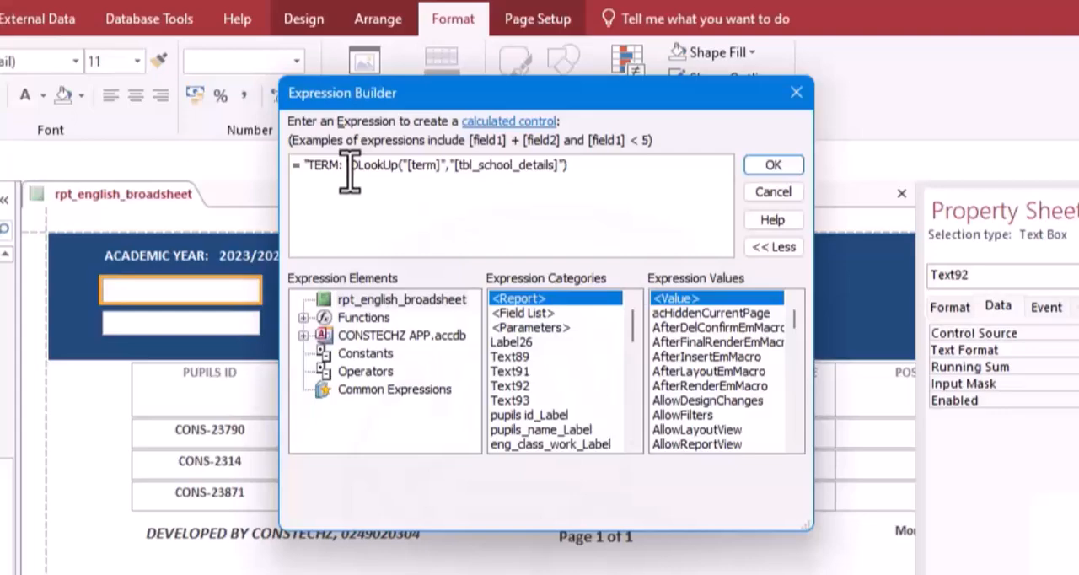
{"action": "left_click", "coordinate": [351, 165]}
{"action": "type", "text": "&"}
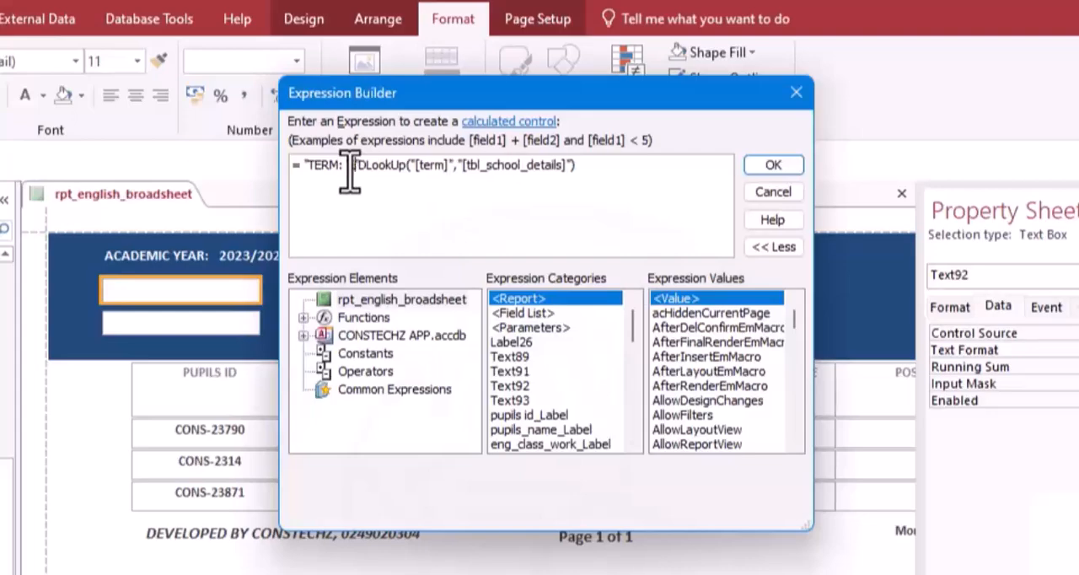
{"action": "left_click", "coordinate": [769, 166]}
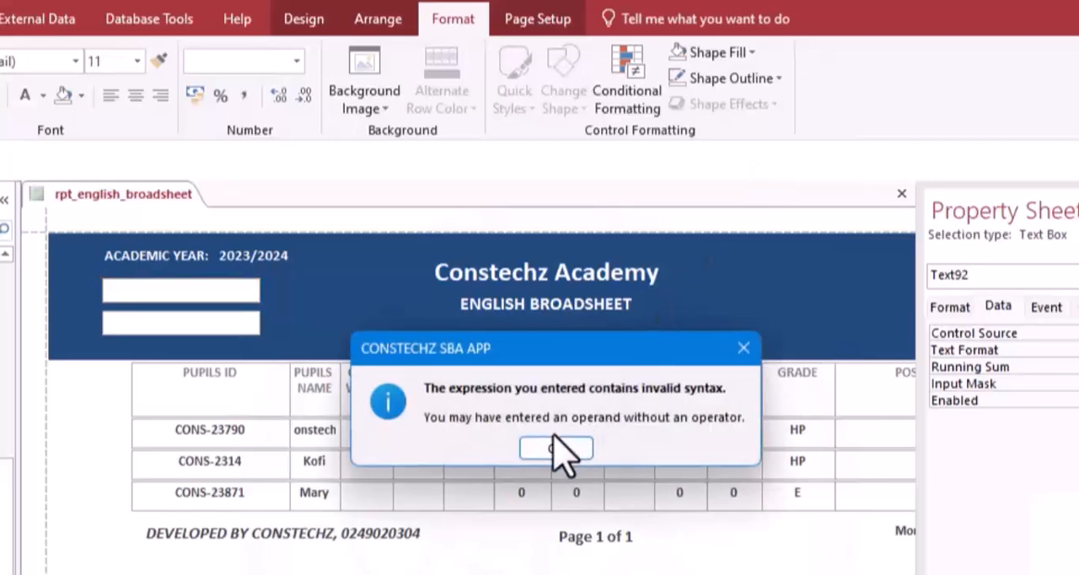
{"action": "left_click", "coordinate": [556, 449]}
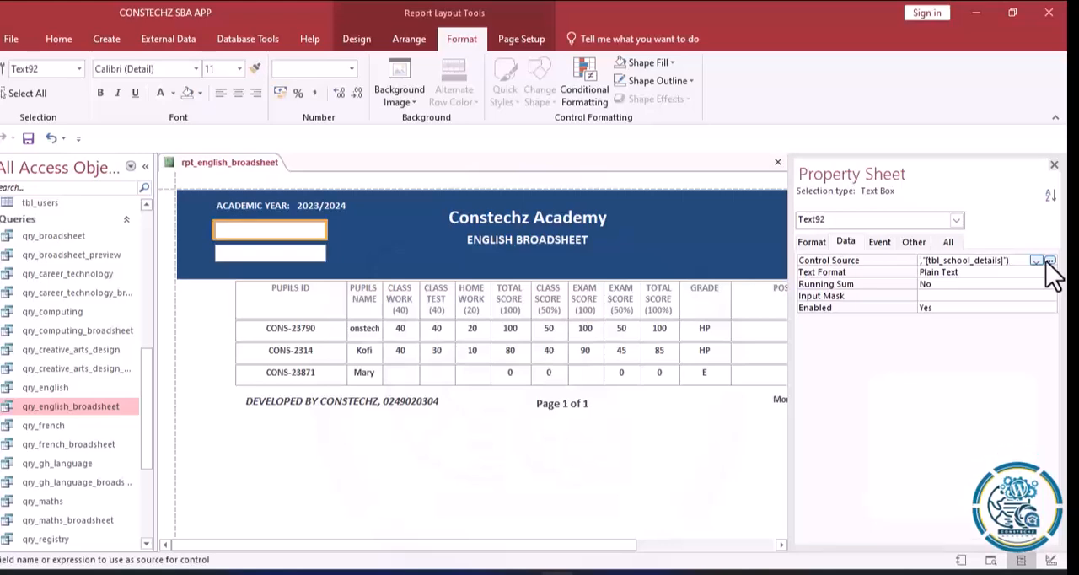
Correct the term expression to = "TERM:" & DLookUp("[term]","[tbl_school_details]") and apply it to the text box.
{"action": "left_click", "coordinate": [1050, 260]}
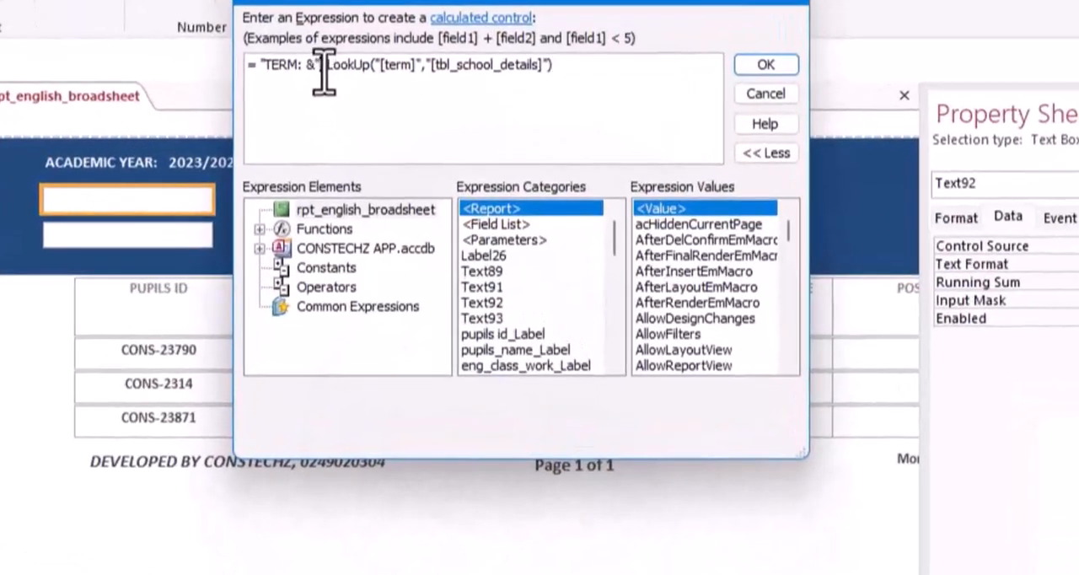
{"action": "key", "text": "BackSpace"}
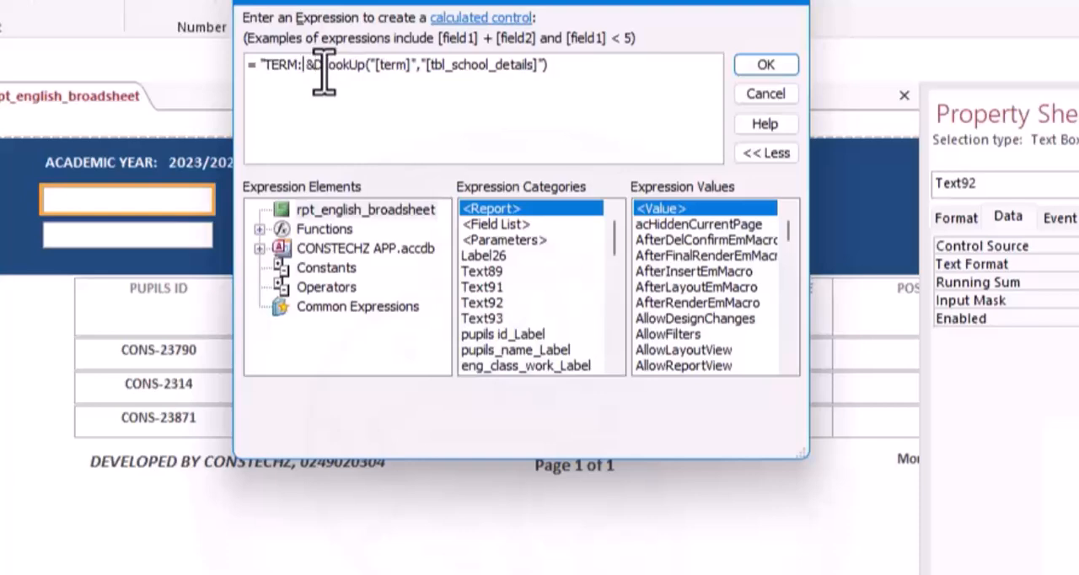
{"action": "type", "text": "\""}
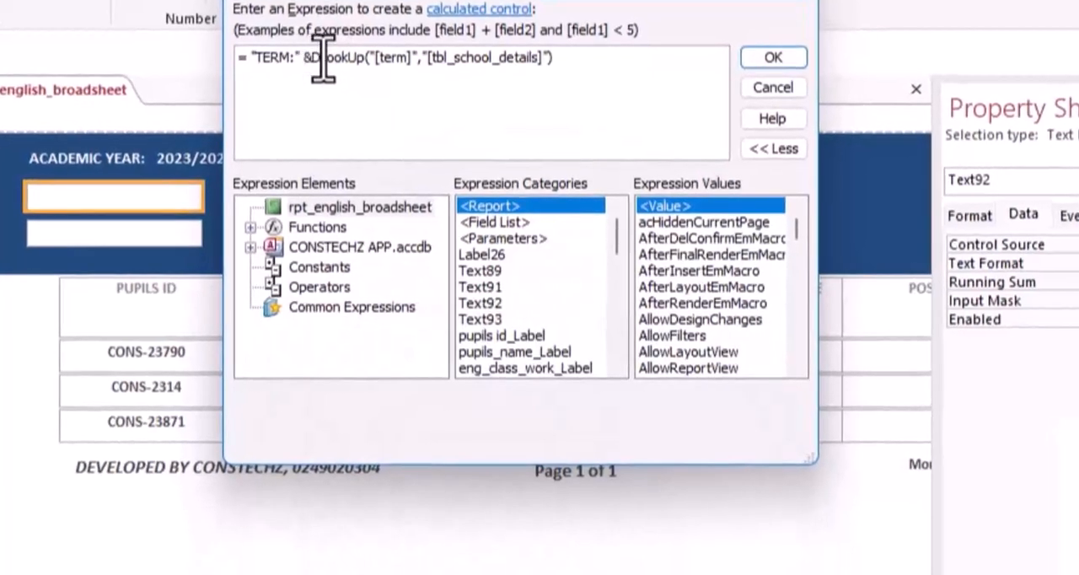
{"action": "left_click", "coordinate": [324, 58]}
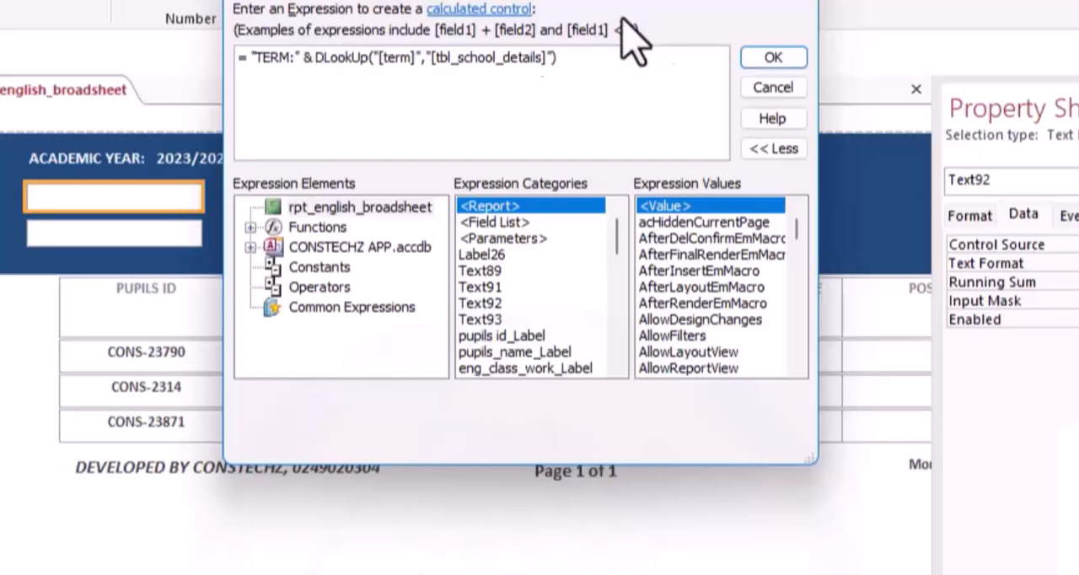
{"action": "left_click", "coordinate": [768, 59]}
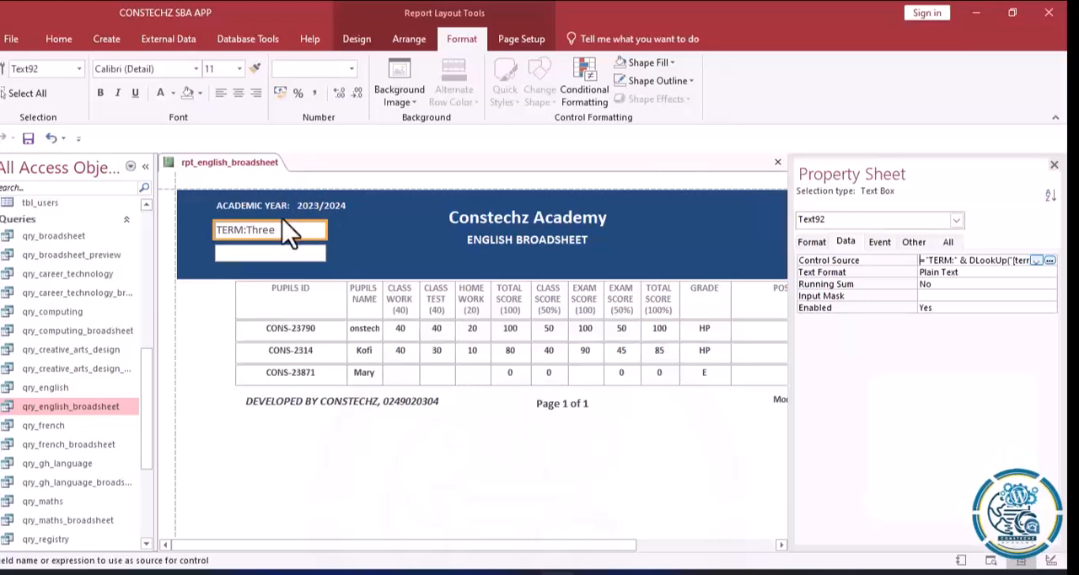
Format the term text box with bold white text, a transparent fill and a transparent outline.
{"action": "left_click", "coordinate": [98, 93]}
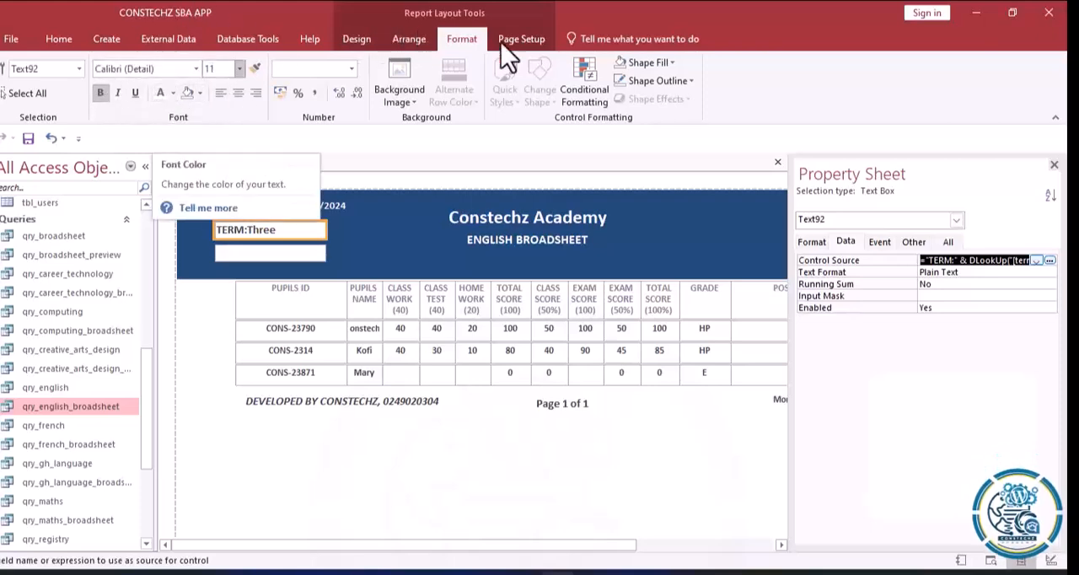
{"action": "left_click", "coordinate": [675, 63]}
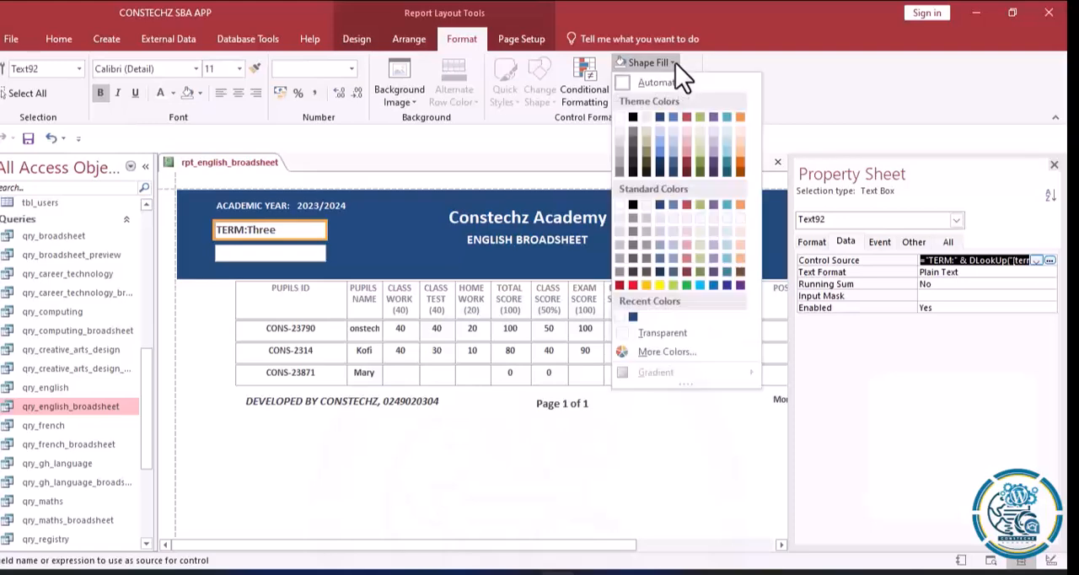
{"action": "left_click", "coordinate": [662, 332]}
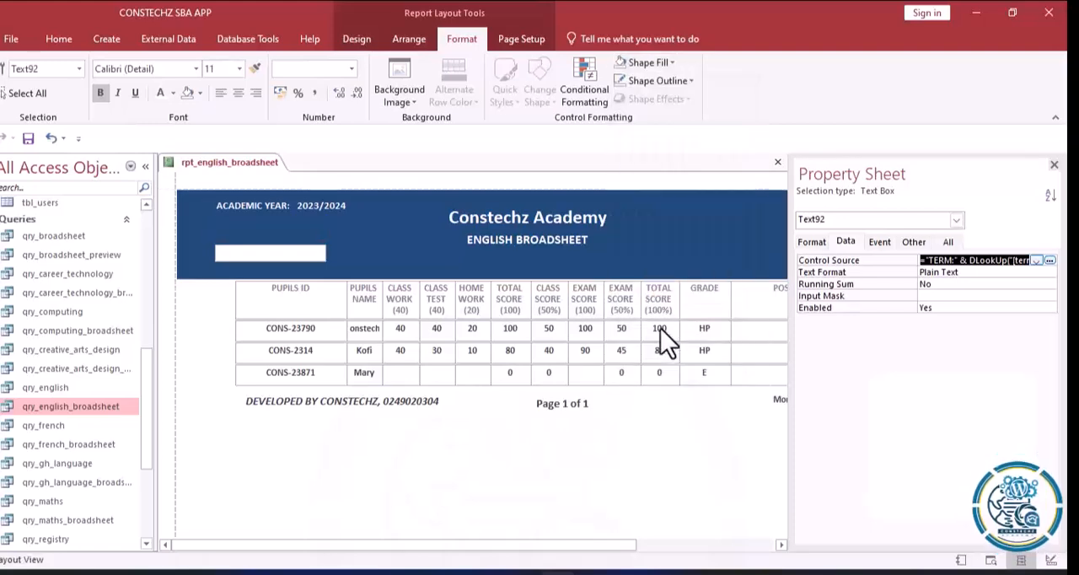
{"action": "left_click", "coordinate": [685, 80]}
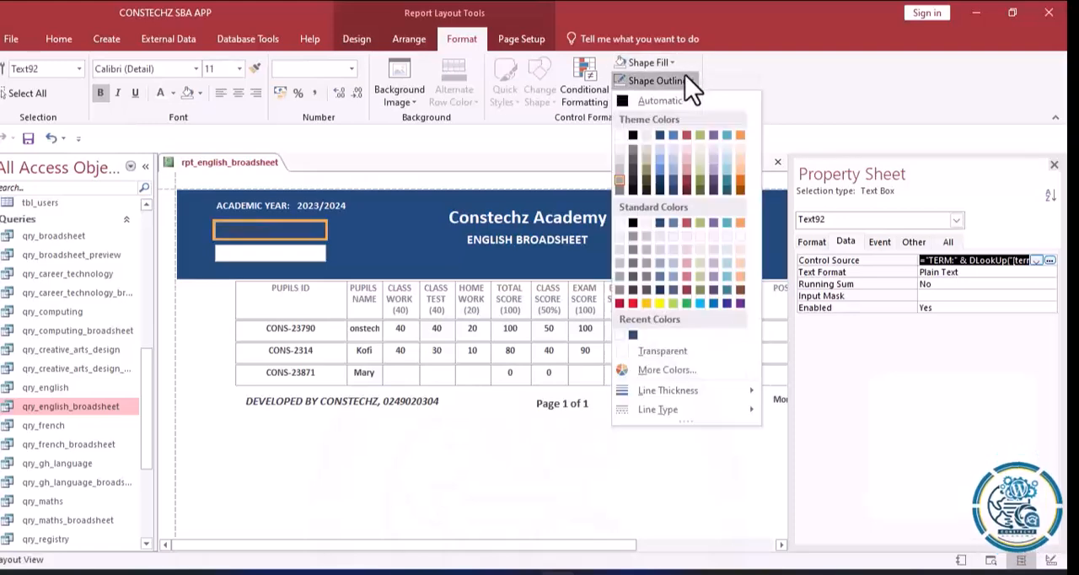
{"action": "left_click", "coordinate": [657, 349]}
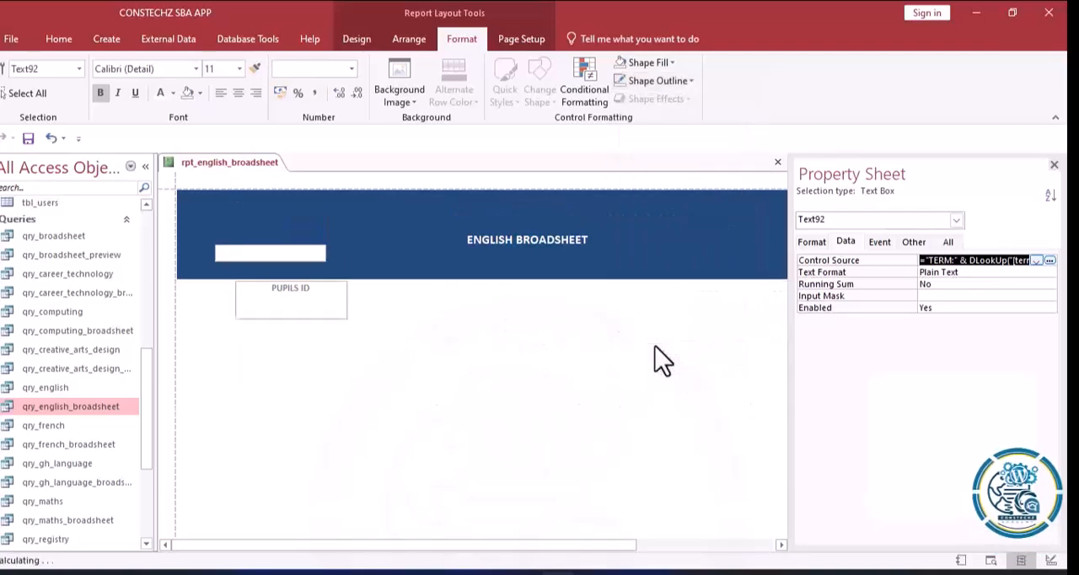
{"action": "left_click", "coordinate": [159, 92]}
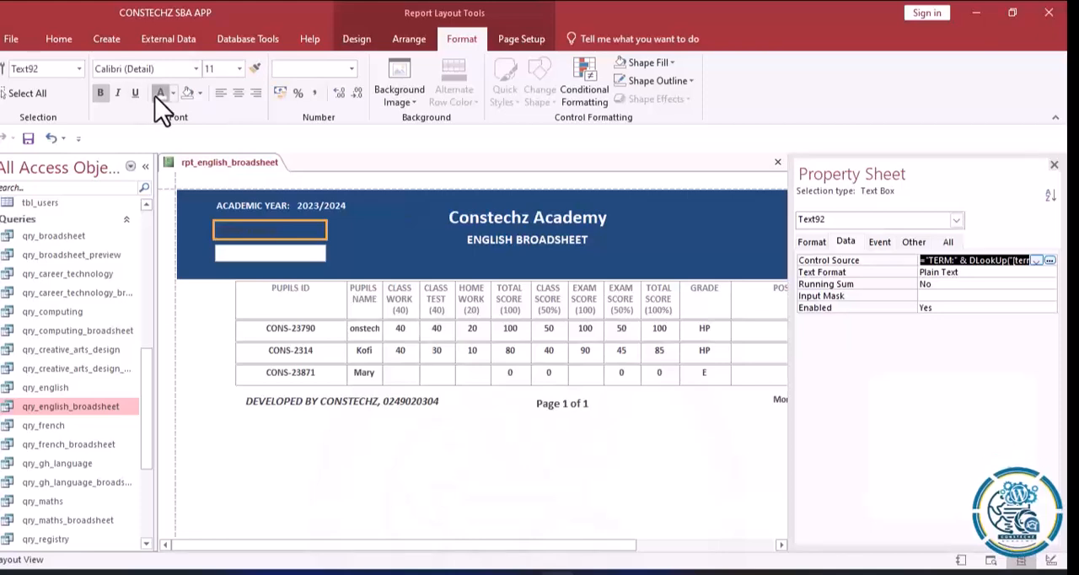
Copy the academic year text box's formatting onto the term text box with Format Painter.
{"action": "left_click", "coordinate": [252, 209]}
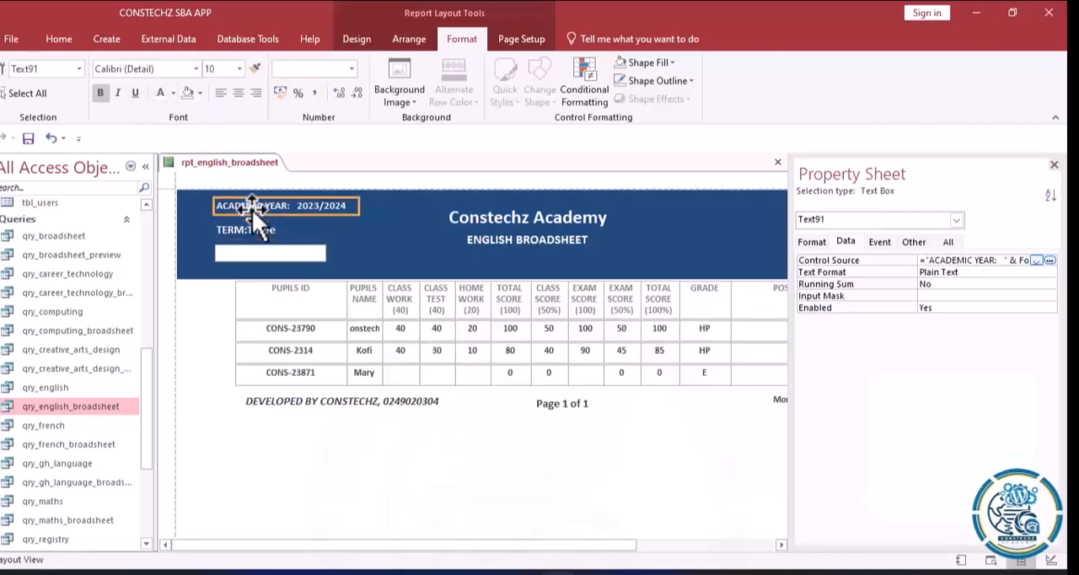
{"action": "left_click", "coordinate": [252, 70]}
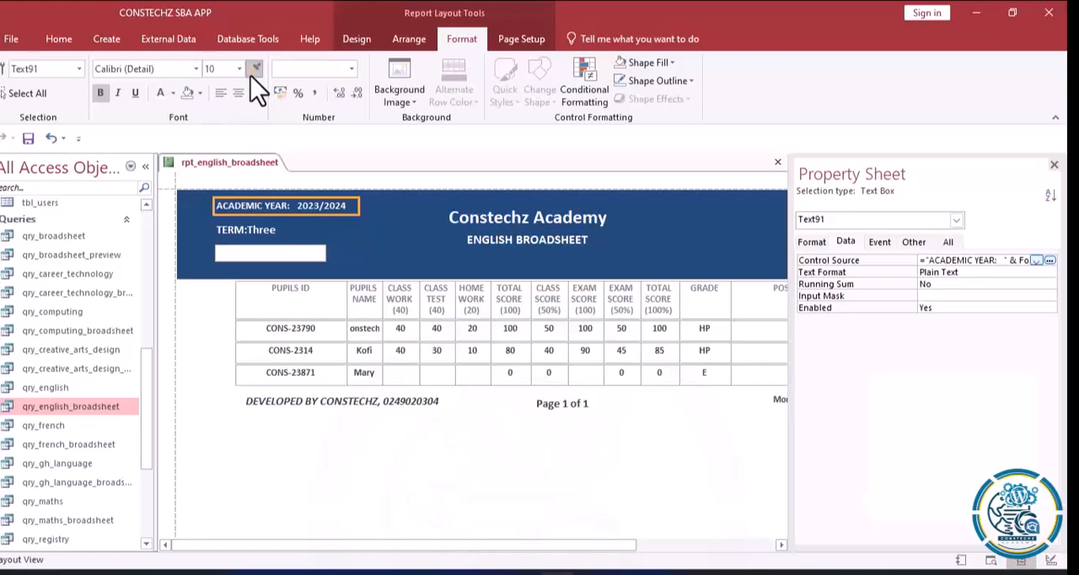
{"action": "left_click", "coordinate": [227, 230]}
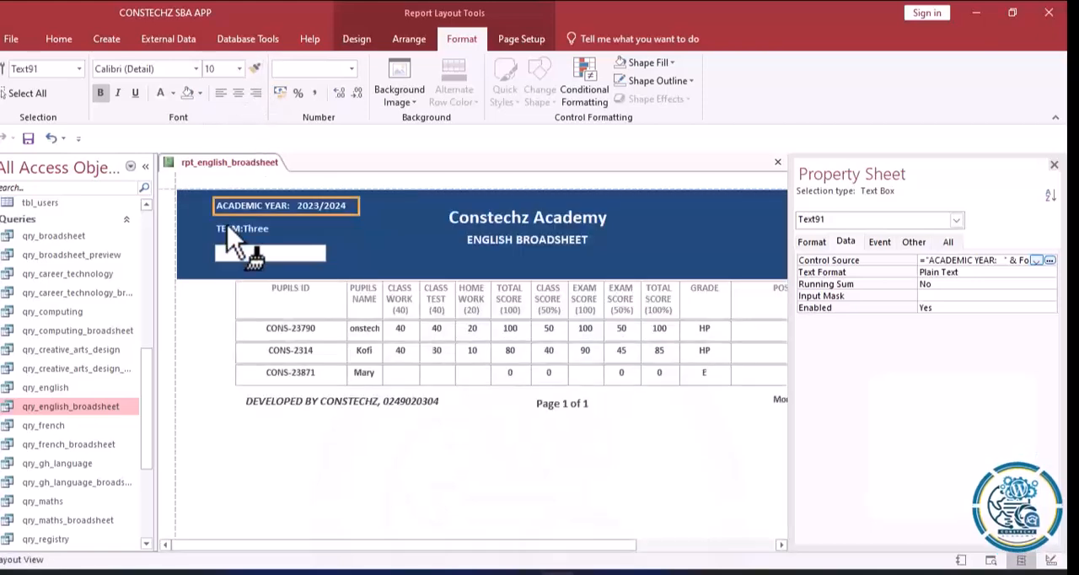
{"action": "left_click", "coordinate": [242, 225]}
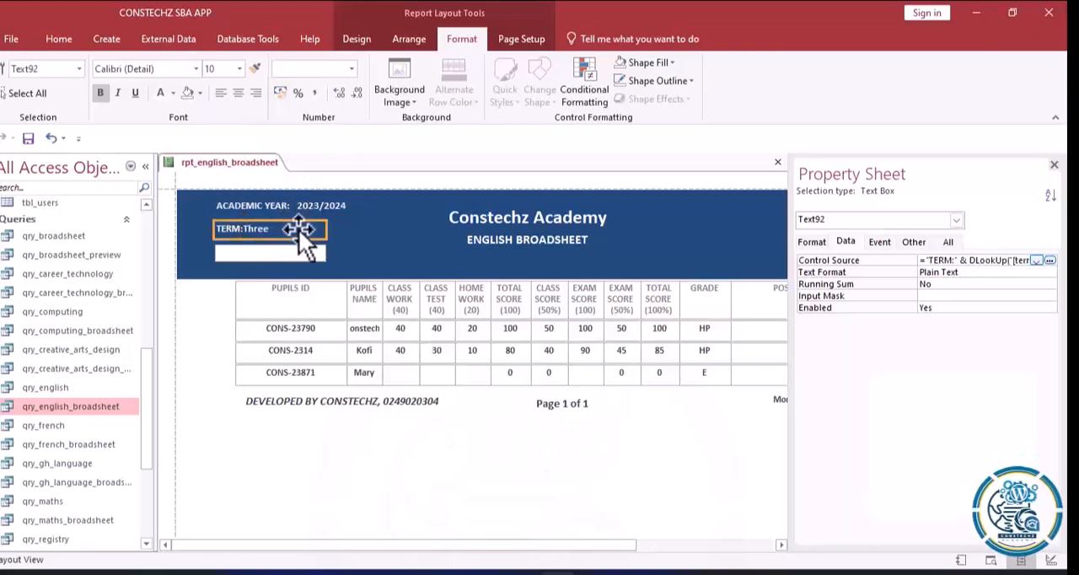
{"action": "left_click", "coordinate": [249, 207]}
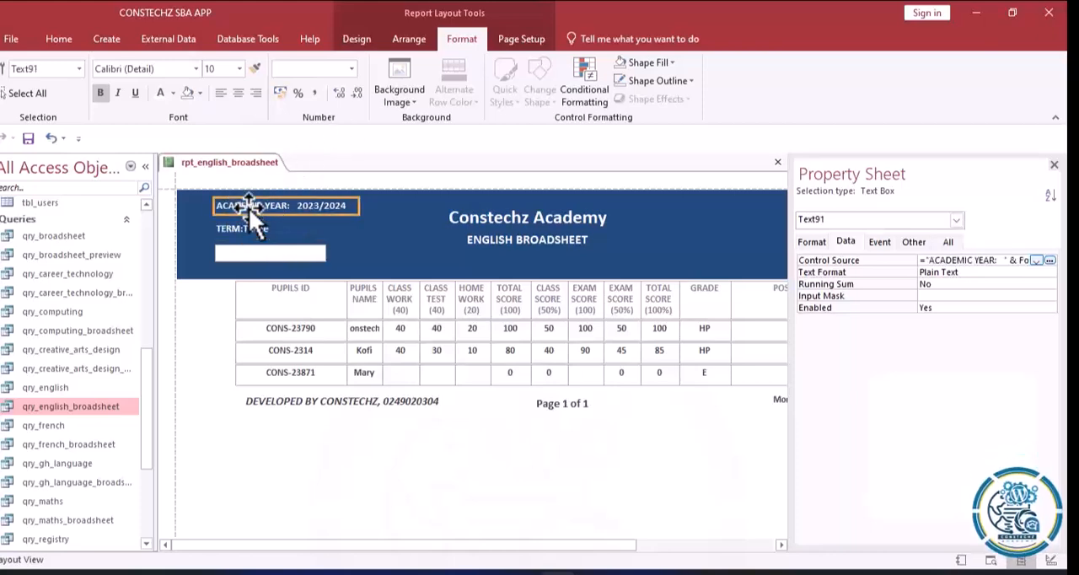
Add spaces after the colon inside the "TERM:" label of the term expression and apply it.
{"action": "left_click", "coordinate": [247, 231]}
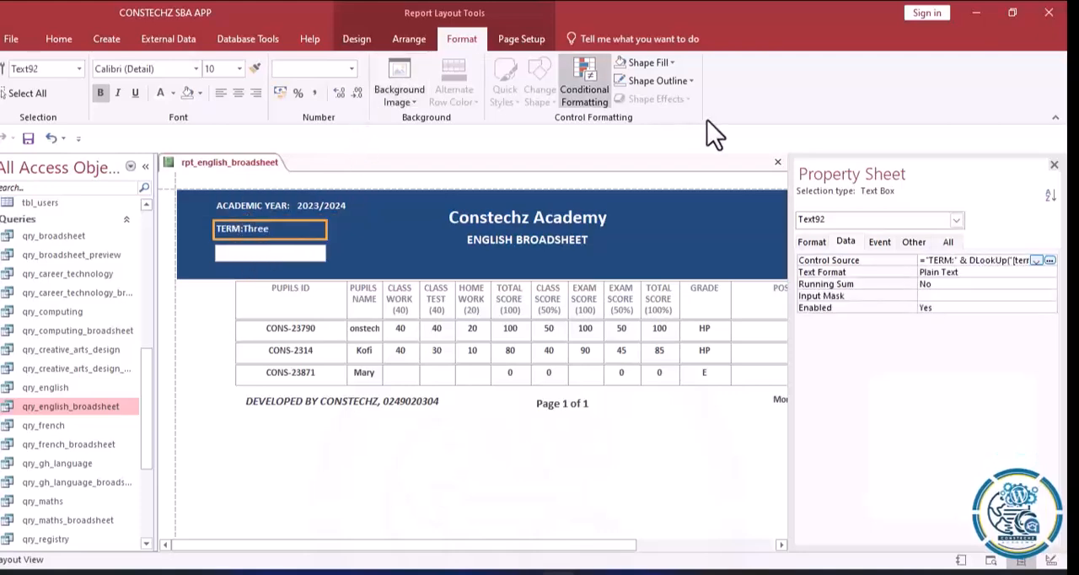
{"action": "left_click", "coordinate": [1049, 260]}
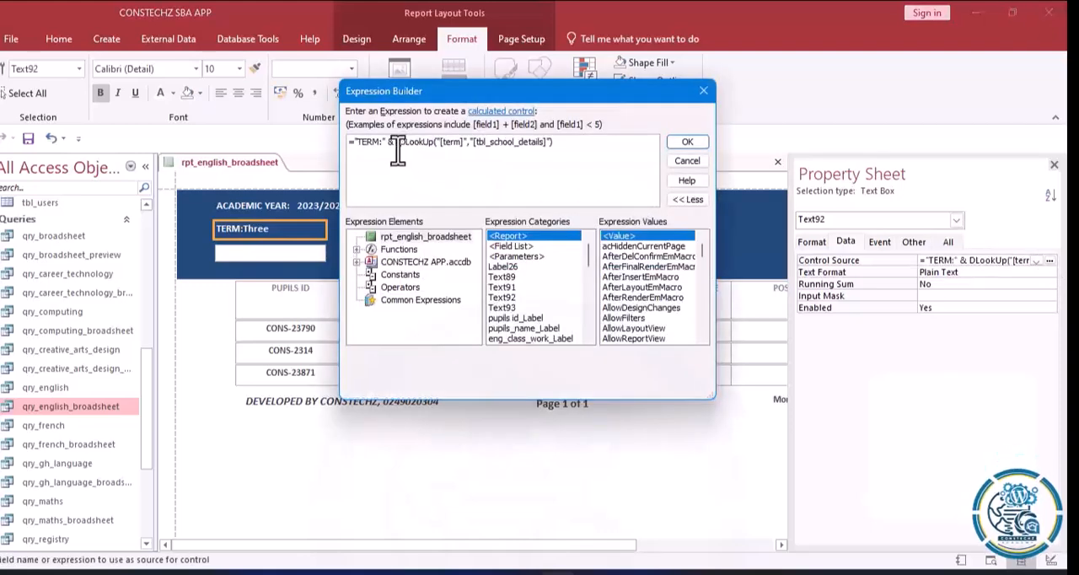
{"action": "left_click", "coordinate": [386, 145]}
{"action": "left_click", "coordinate": [686, 142]}
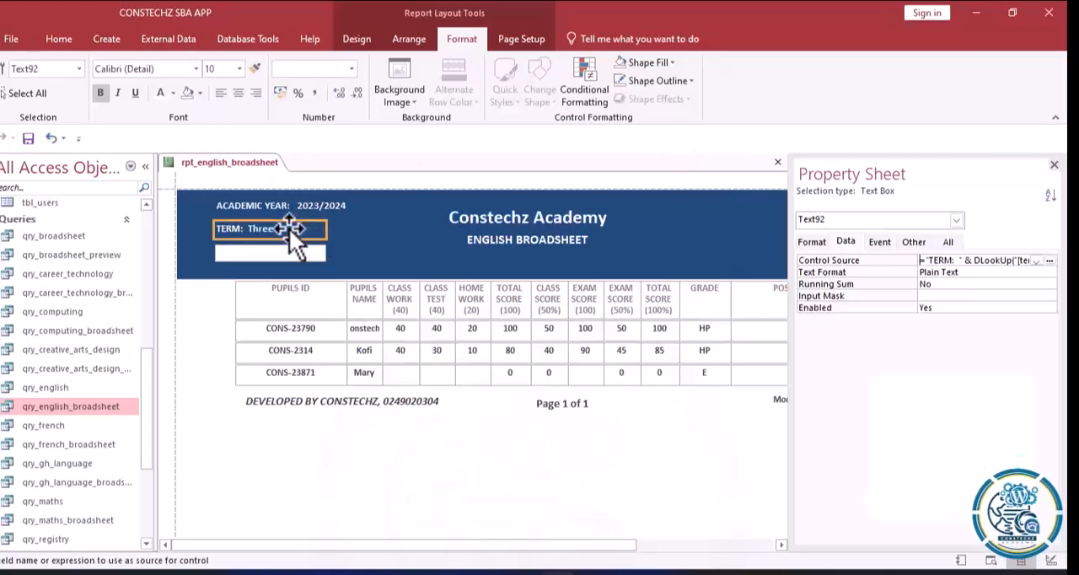
Move the academic year text box down closer to the term and align the term text box beneath it.
{"action": "left_click", "coordinate": [269, 203]}
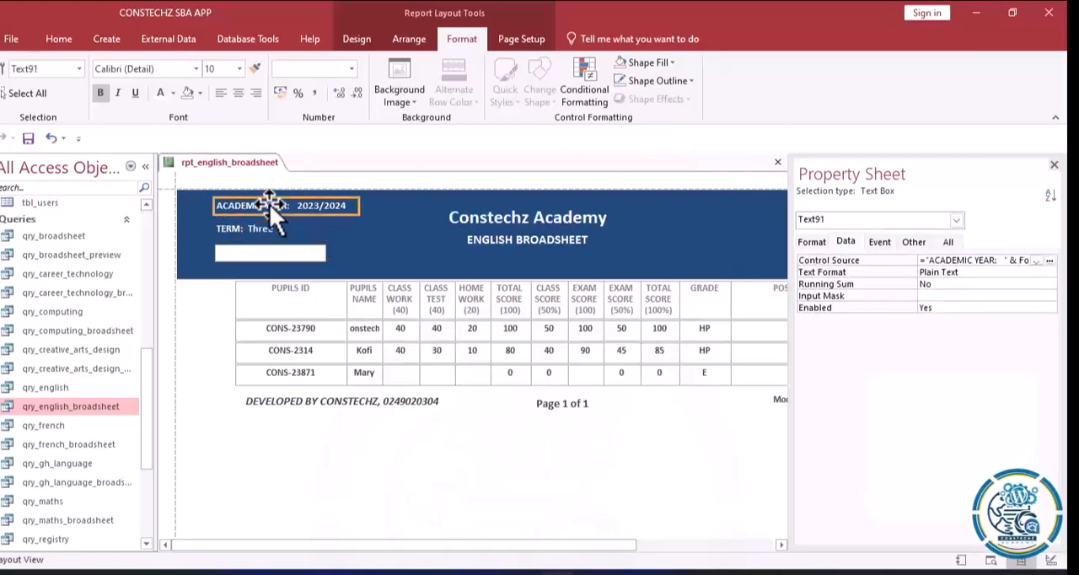
{"action": "left_click_drag", "start_coordinate": [269, 203], "coordinate": [267, 209]}
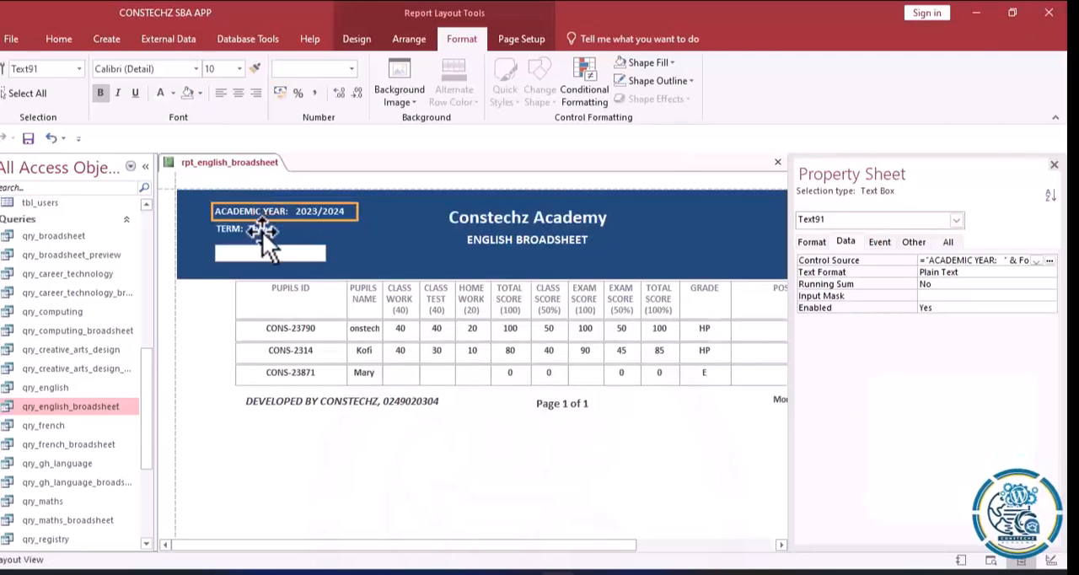
{"action": "left_click", "coordinate": [262, 231]}
{"action": "mouse_move", "coordinate": [263, 231]}
{"action": "left_mouse_down"}
{"action": "mouse_move", "coordinate": [287, 231]}
{"action": "mouse_move", "coordinate": [261, 231]}
{"action": "left_mouse_up"}
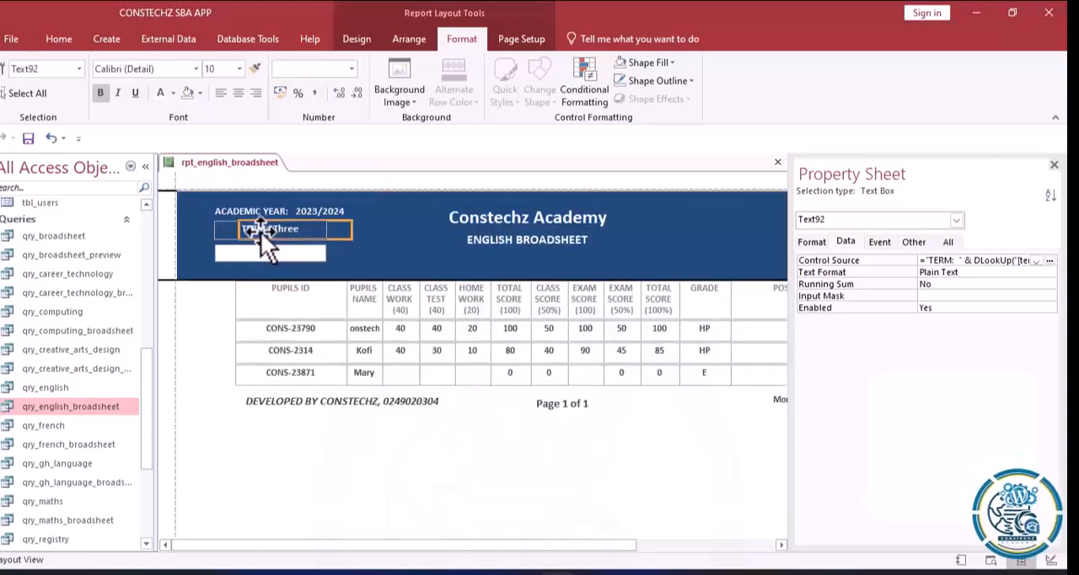
{"action": "left_click", "coordinate": [374, 242]}
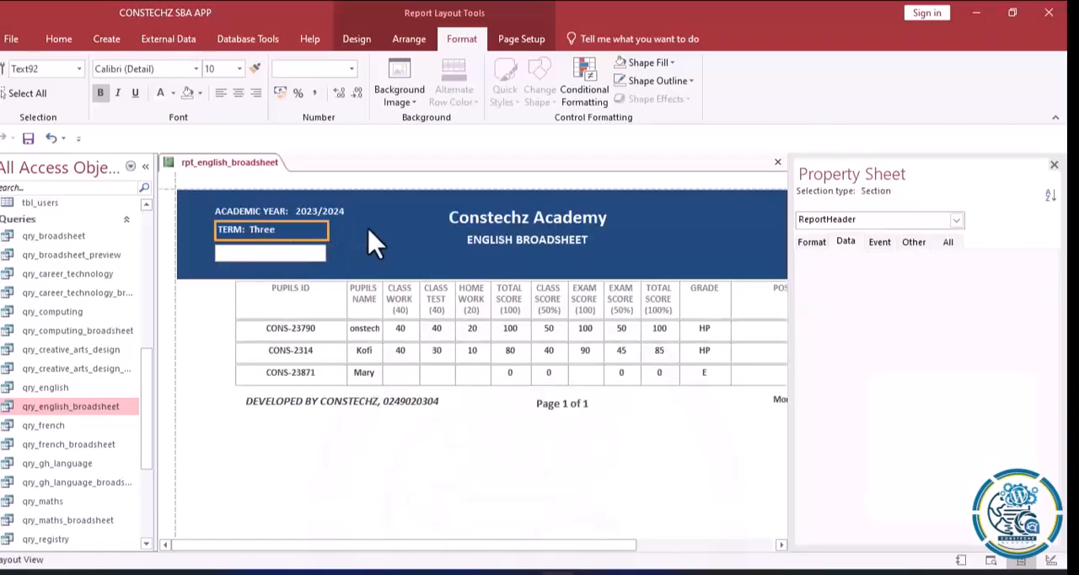
Set Enabled to No for the school name and academic year text boxes.
{"action": "left_click", "coordinate": [499, 218]}
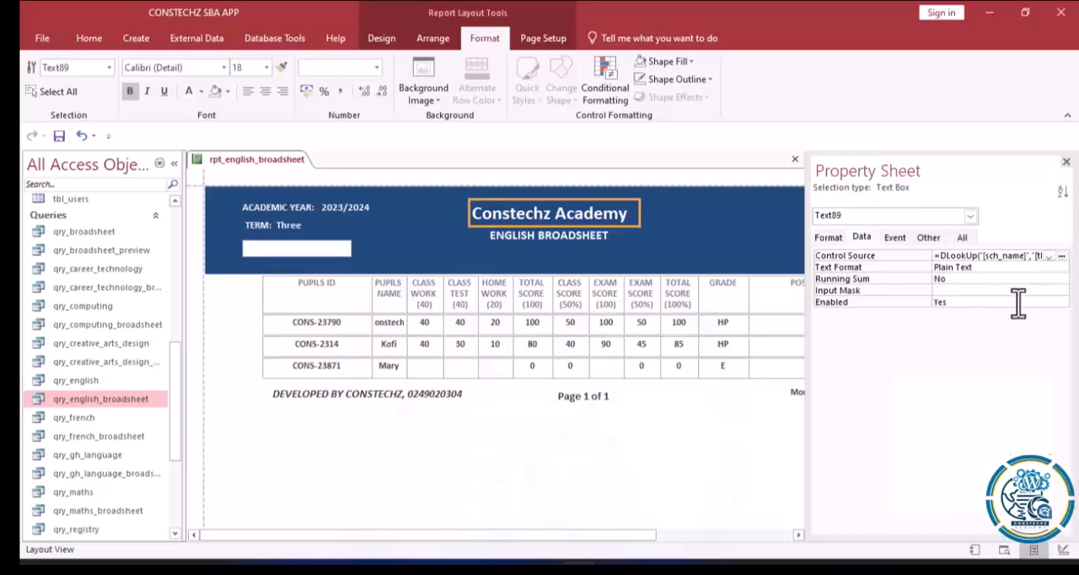
{"action": "left_click", "coordinate": [1062, 303]}
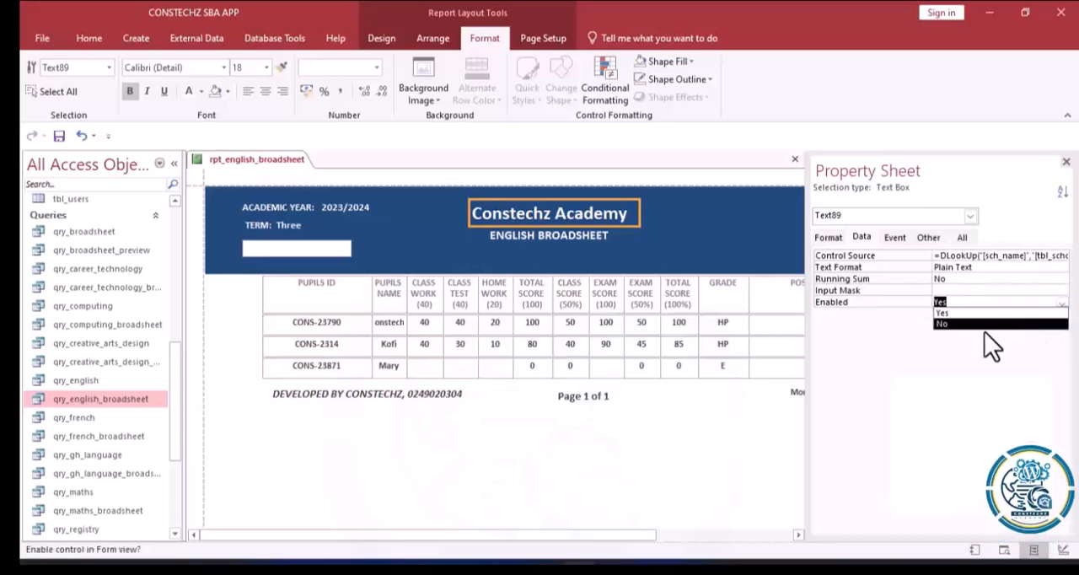
{"action": "left_click", "coordinate": [962, 327]}
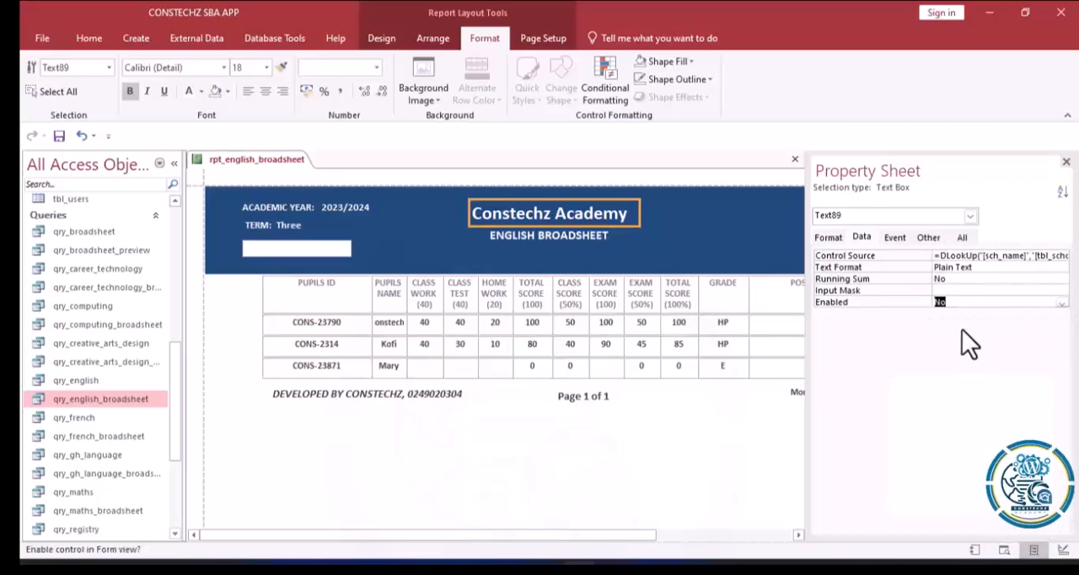
{"action": "left_click", "coordinate": [339, 204]}
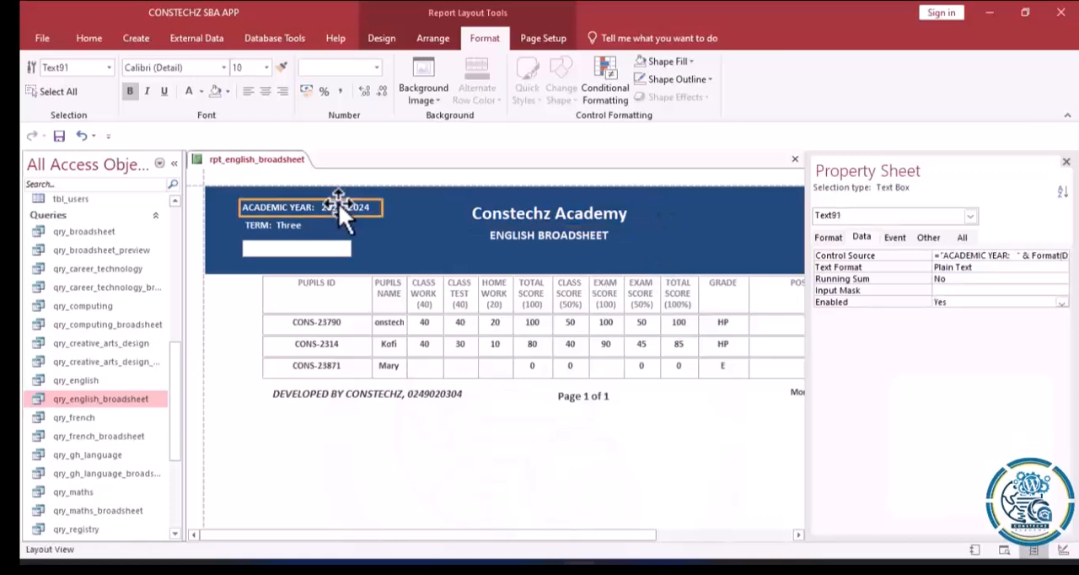
{"action": "left_click", "coordinate": [1061, 303]}
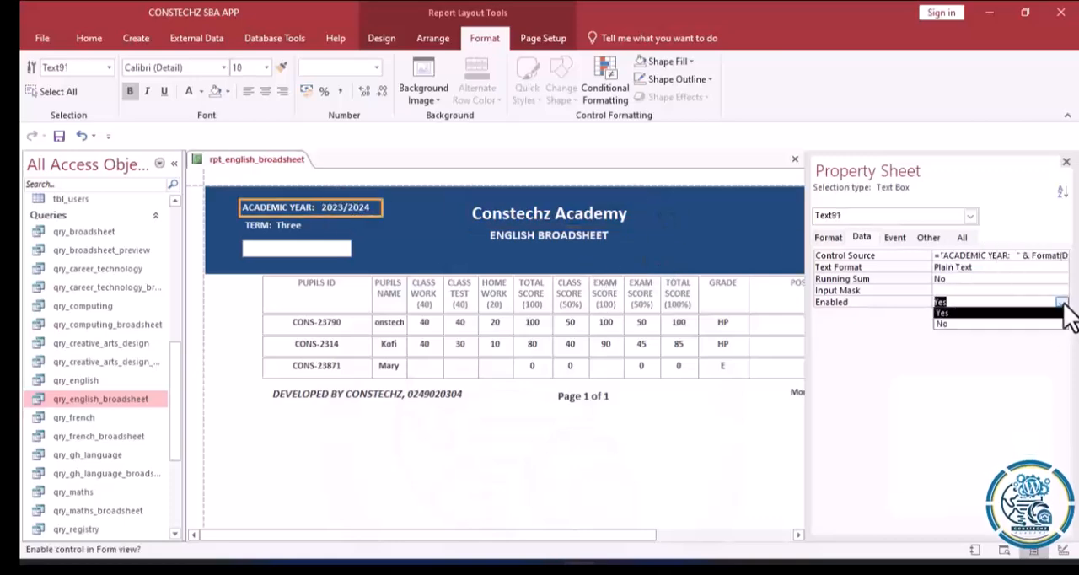
{"action": "left_click", "coordinate": [968, 326]}
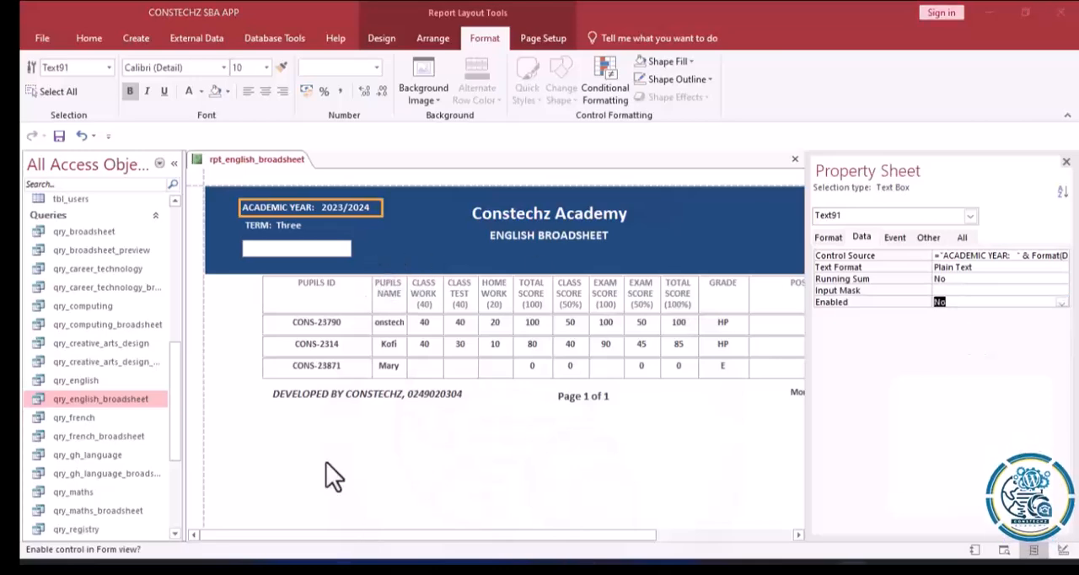
Insert UCase( before DLookUp in the term text box's expression and try to apply it.
{"action": "left_click", "coordinate": [271, 223]}
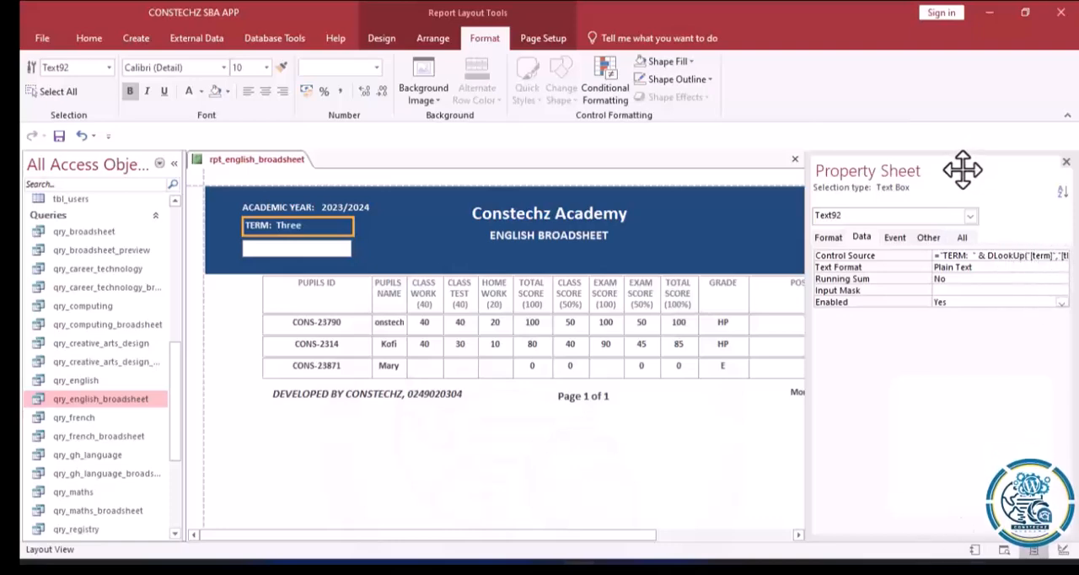
{"action": "left_click", "coordinate": [1023, 254]}
{"action": "left_click", "coordinate": [1063, 255]}
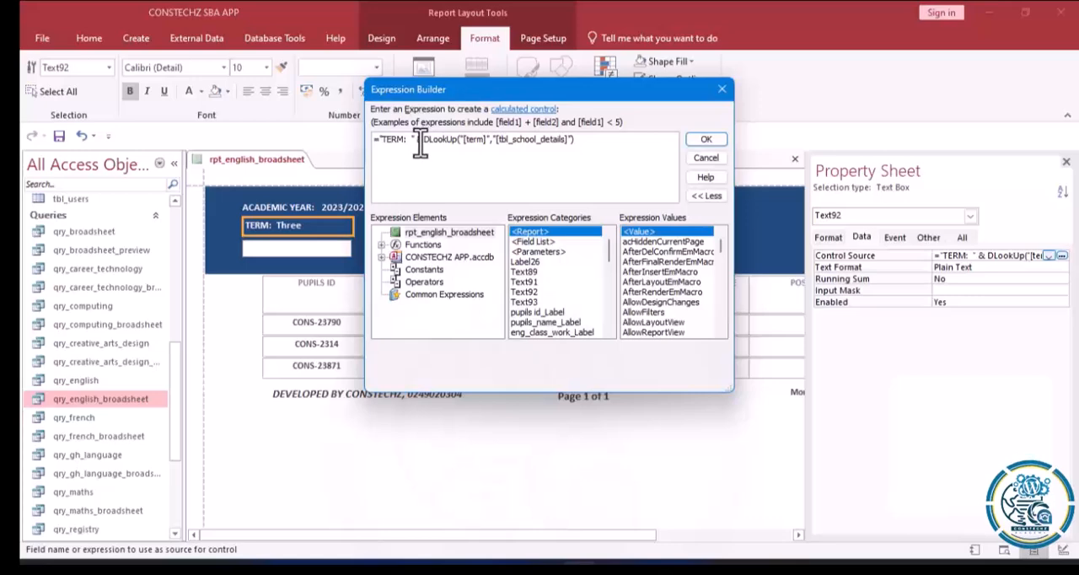
{"action": "left_click", "coordinate": [424, 140]}
{"action": "type", "text": "u"}
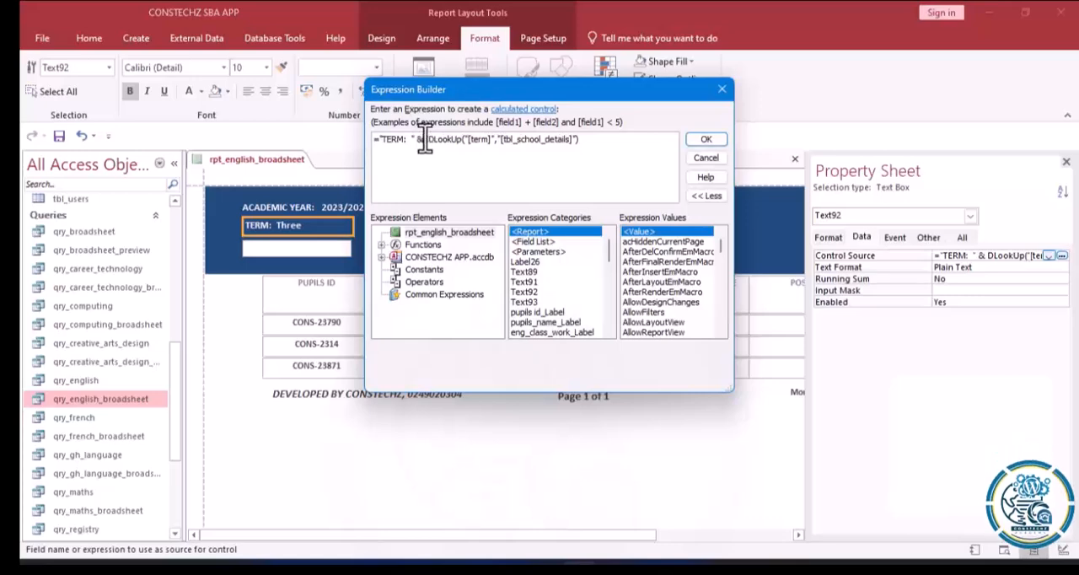
{"action": "double_click", "coordinate": [452, 166]}
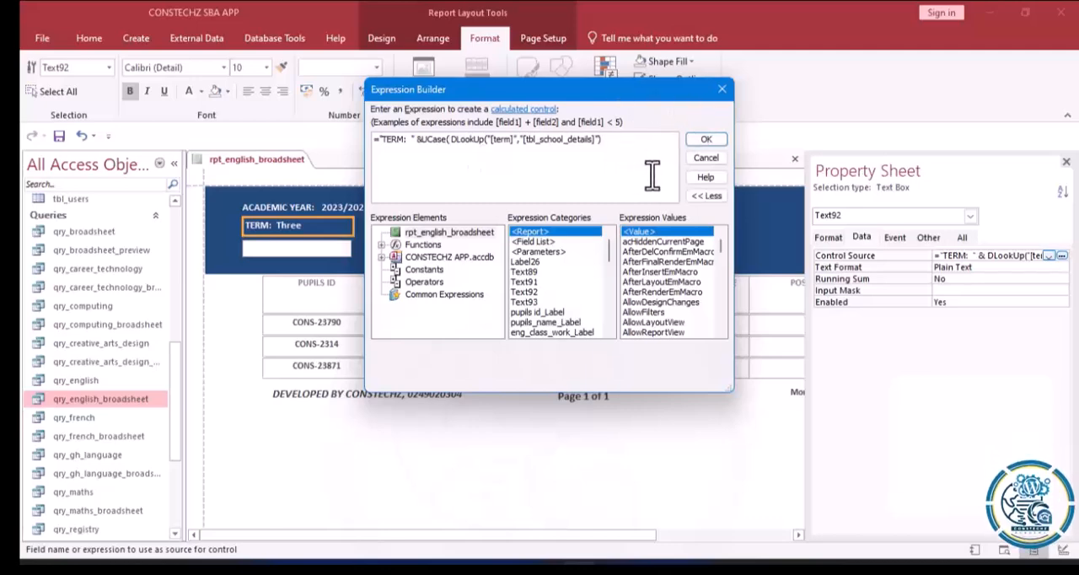
{"action": "left_click", "coordinate": [700, 141]}
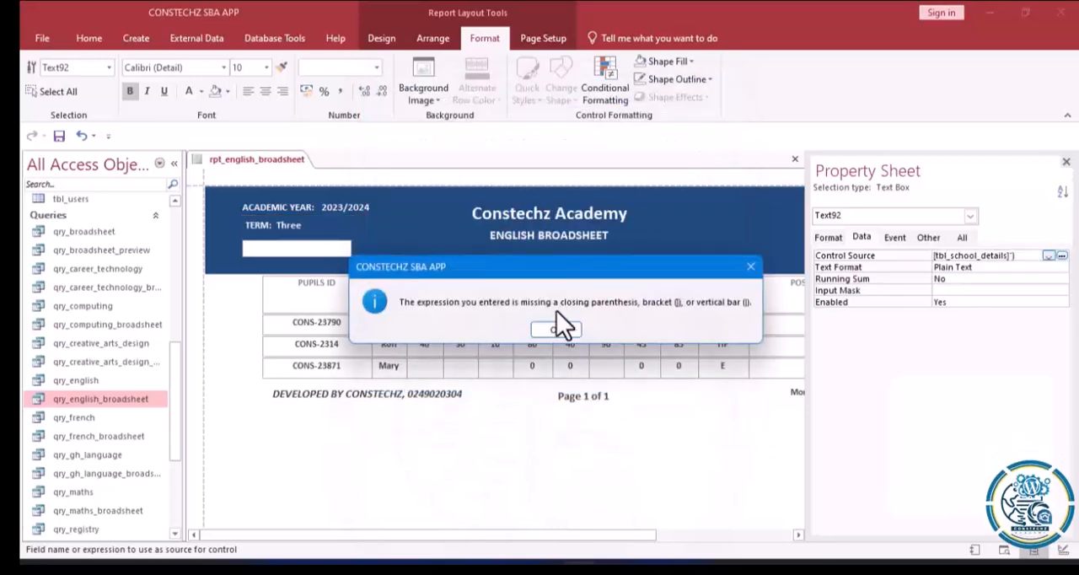
{"action": "left_click", "coordinate": [556, 331]}
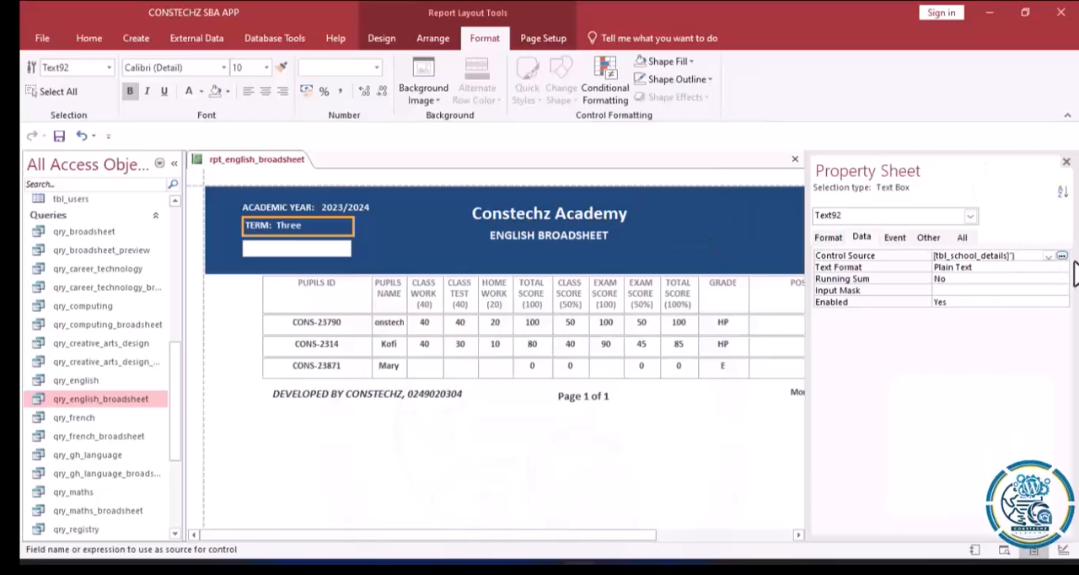
Add the missing closing parenthesis at the end of the term text box's UCase(DLookUp()) expression and apply it.
{"action": "left_click", "coordinate": [1061, 255]}
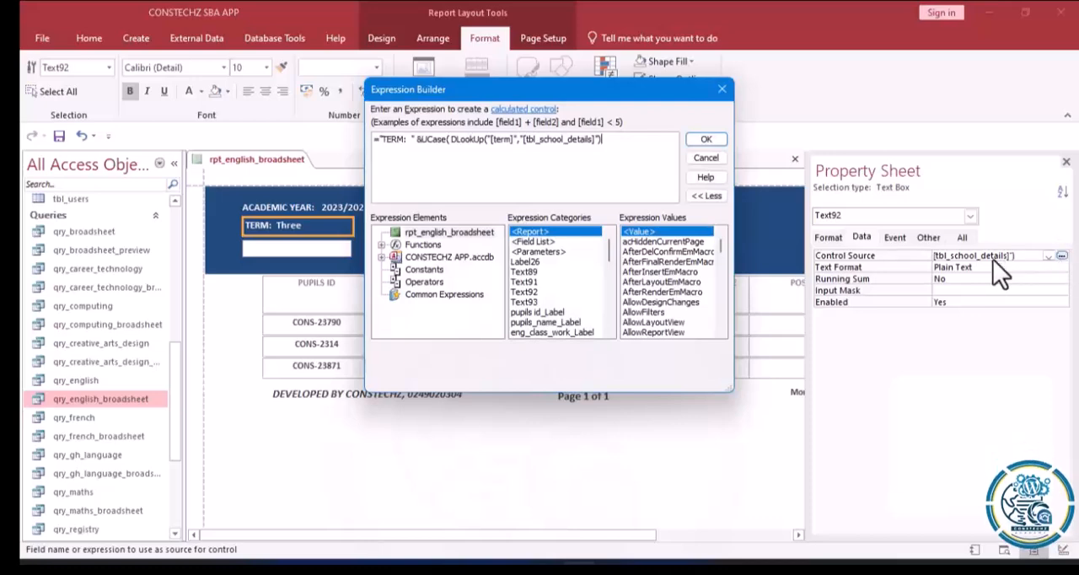
{"action": "type", "text": ")"}
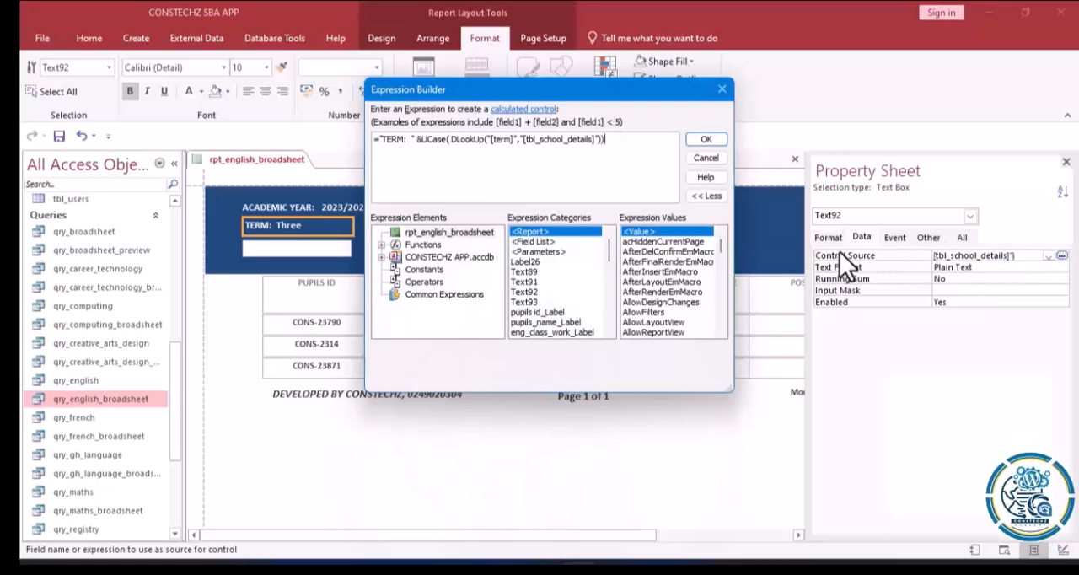
{"action": "left_click", "coordinate": [705, 140]}
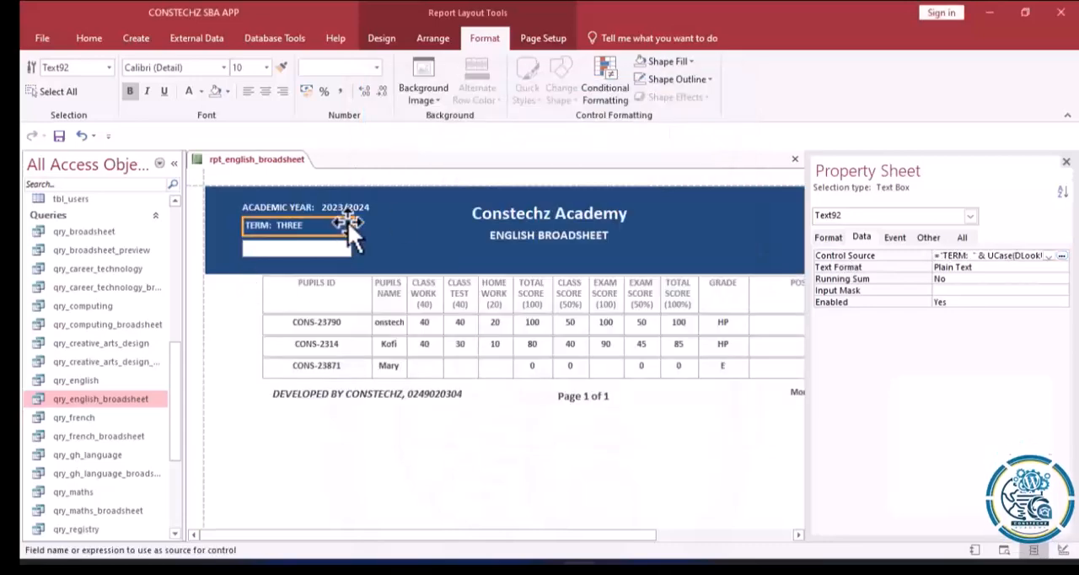
Select the empty text box beneath the term in the report header and close the Property Sheet.
{"action": "left_click", "coordinate": [270, 249]}
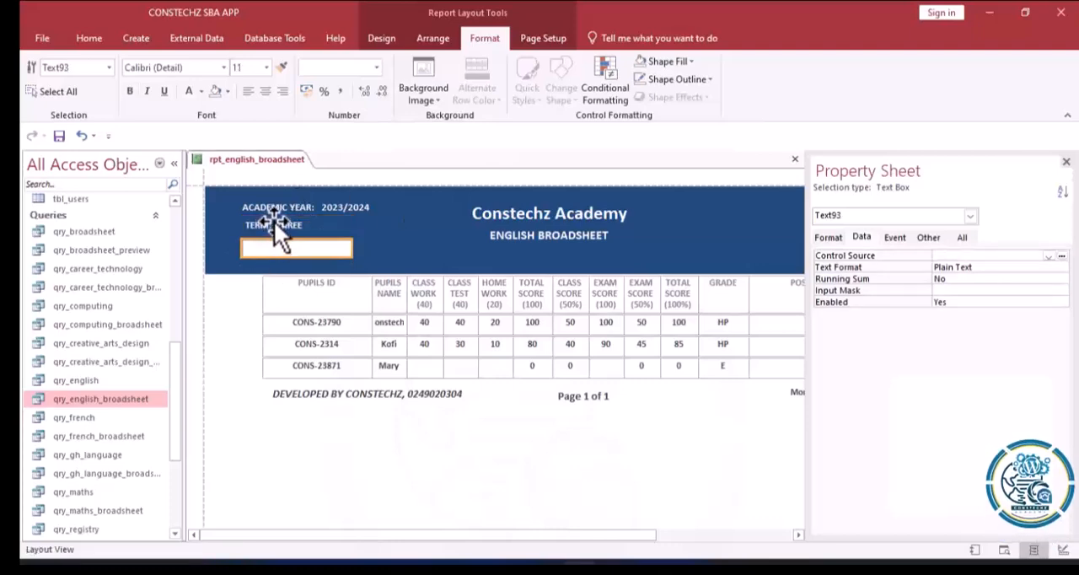
{"action": "left_click", "coordinate": [274, 221]}
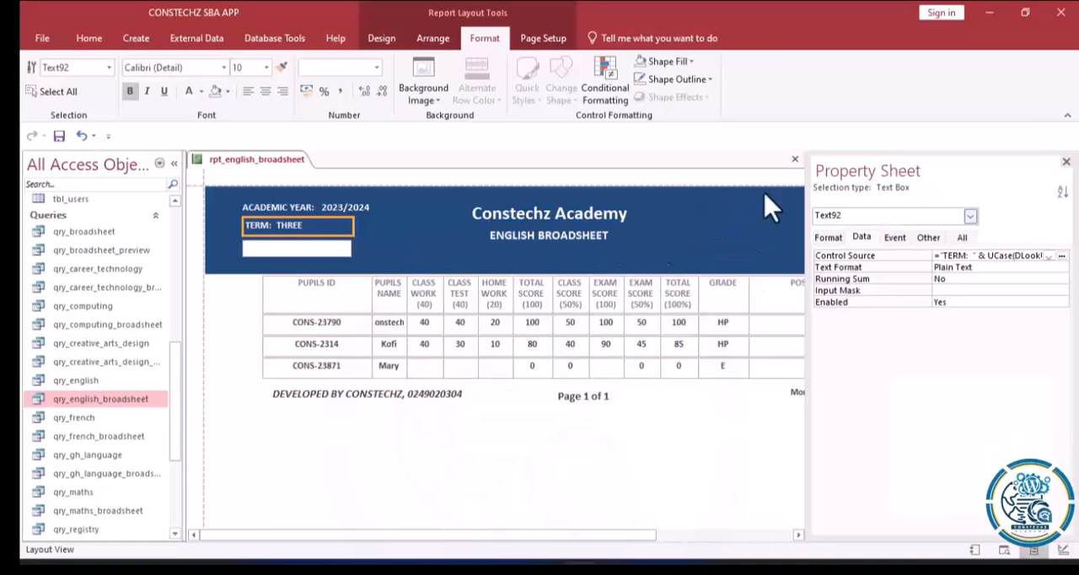
{"action": "left_click", "coordinate": [292, 249]}
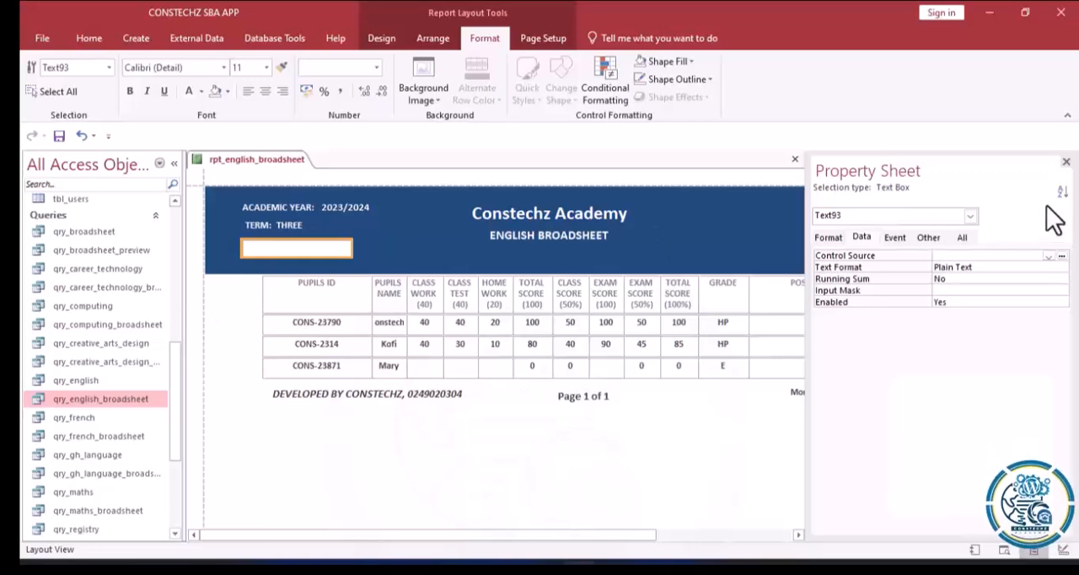
{"action": "left_click", "coordinate": [1065, 162]}
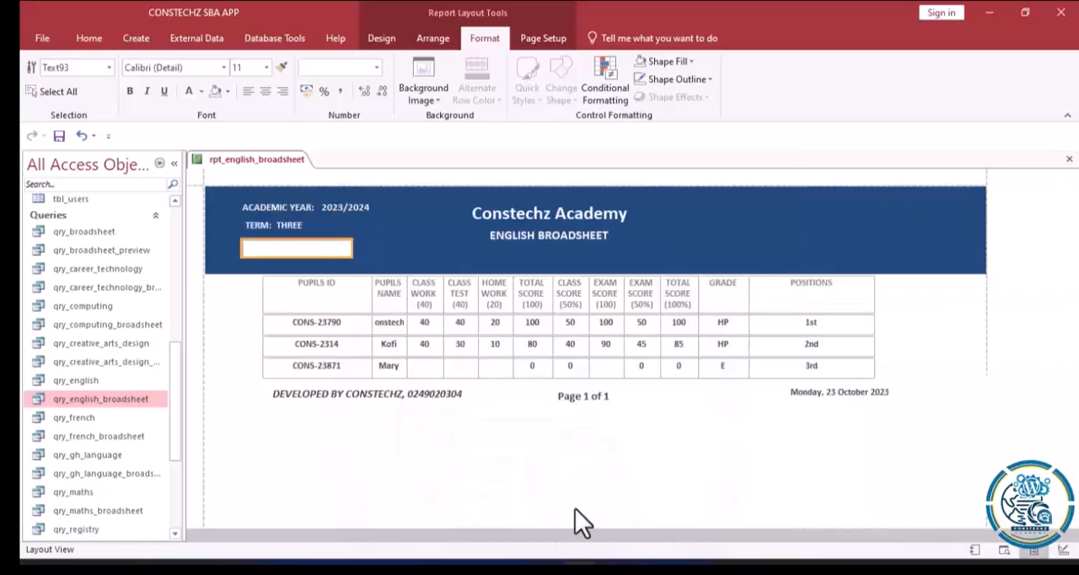